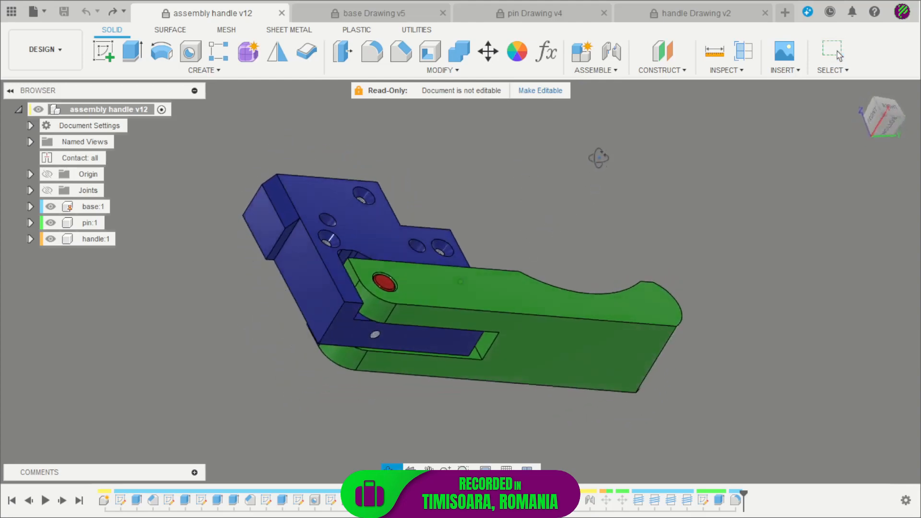
# Step: Swing the handle about its pin to check the assembly's motion, and review the dimensions in the base drawing
pyautogui.keyDown('shift'); pyautogui.moveTo(672, 332); pyautogui.dragTo(630, 478, button='middle'); pyautogui.keyUp('shift')
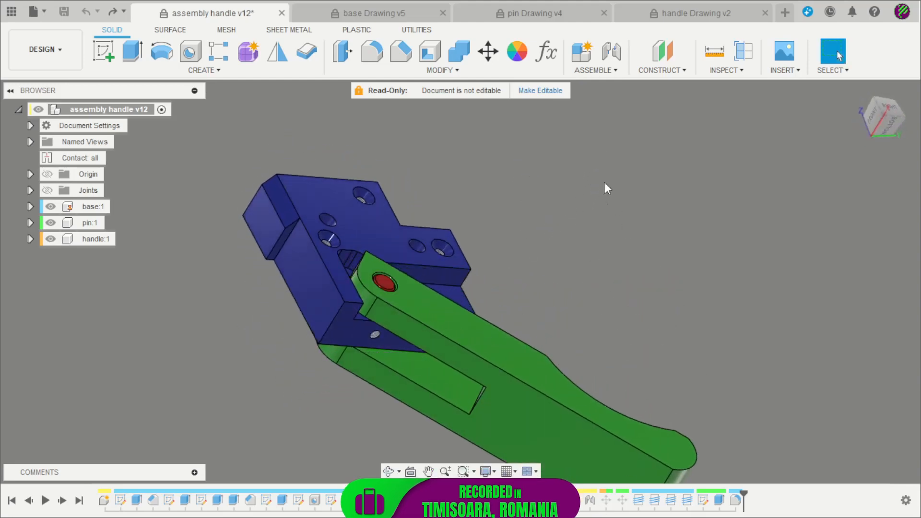
pyautogui.keyDown('shift'); pyautogui.moveTo(606, 187); pyautogui.dragTo(571, 278, button='middle'); pyautogui.keyUp('shift')
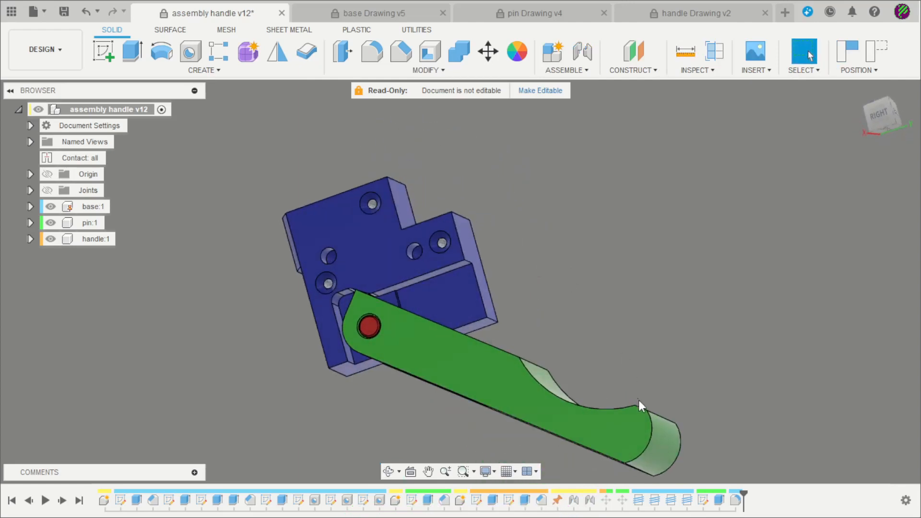
pyautogui.moveTo(645, 410); pyautogui.dragTo(597, 131)
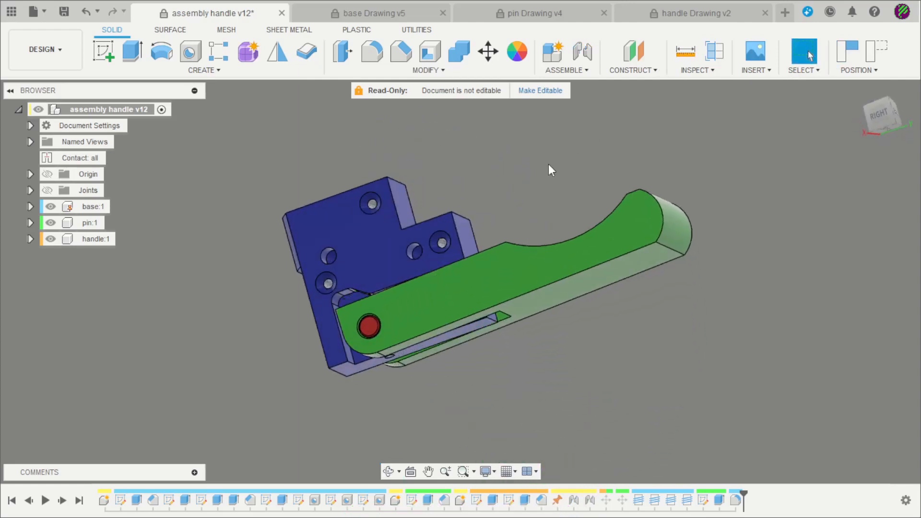
pyautogui.keyDown('shift'); pyautogui.moveTo(550, 169); pyautogui.dragTo(572, 176, button='middle'); pyautogui.keyUp('shift')
pyautogui.scroll(3, 536, 195)
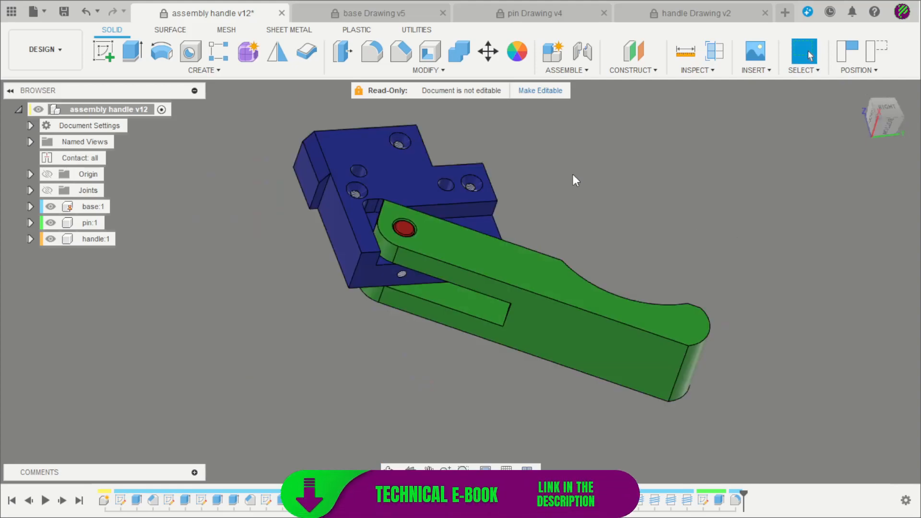
pyautogui.keyDown('shift'); pyautogui.moveTo(574, 178); pyautogui.dragTo(549, 218, button='middle'); pyautogui.keyUp('shift')
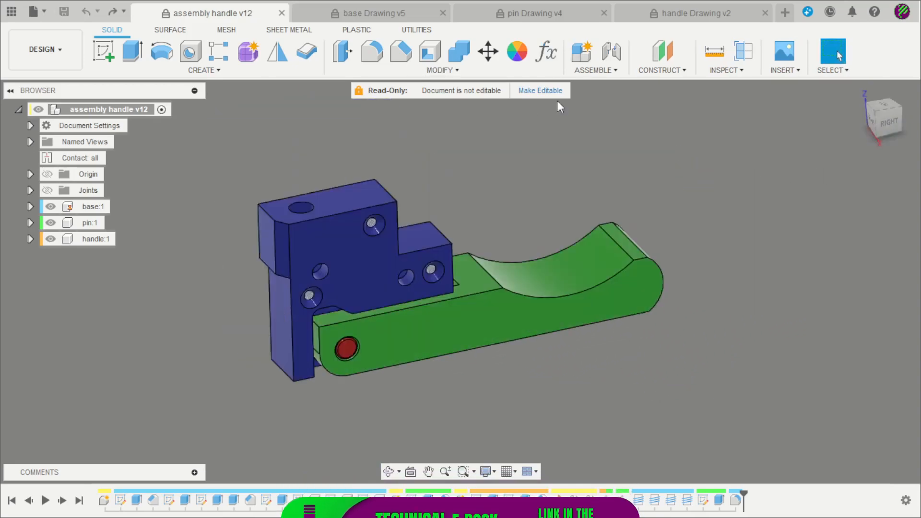
pyautogui.click(392, 14)
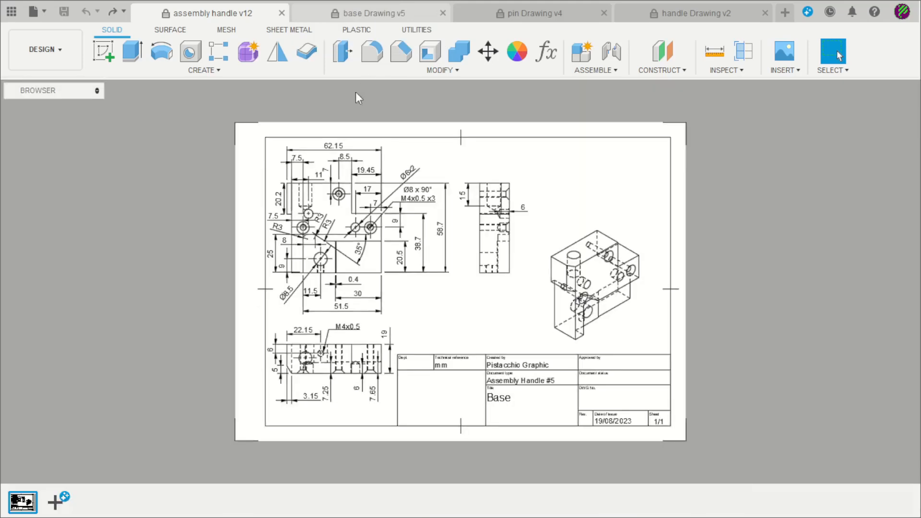
pyautogui.scroll(2, 314, 286)
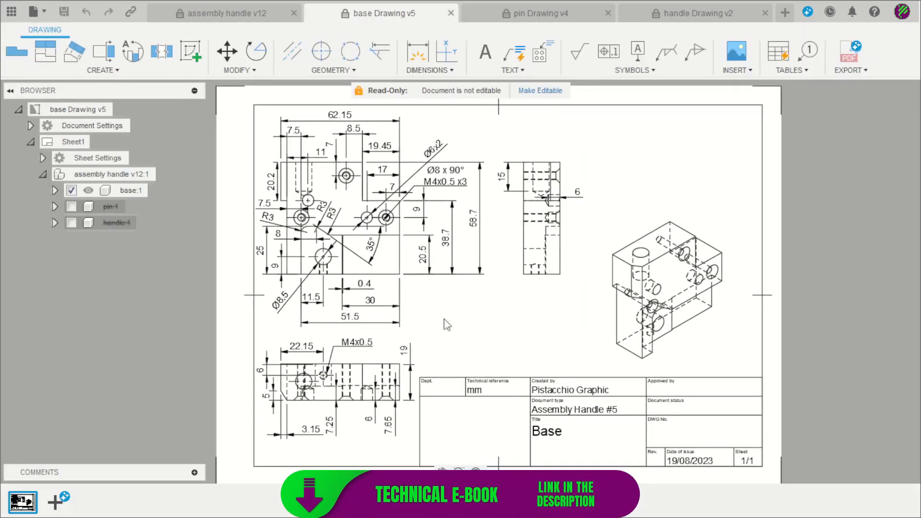
# Step: Create a new design containing an active internal standard component named base
pyautogui.click(785, 13)
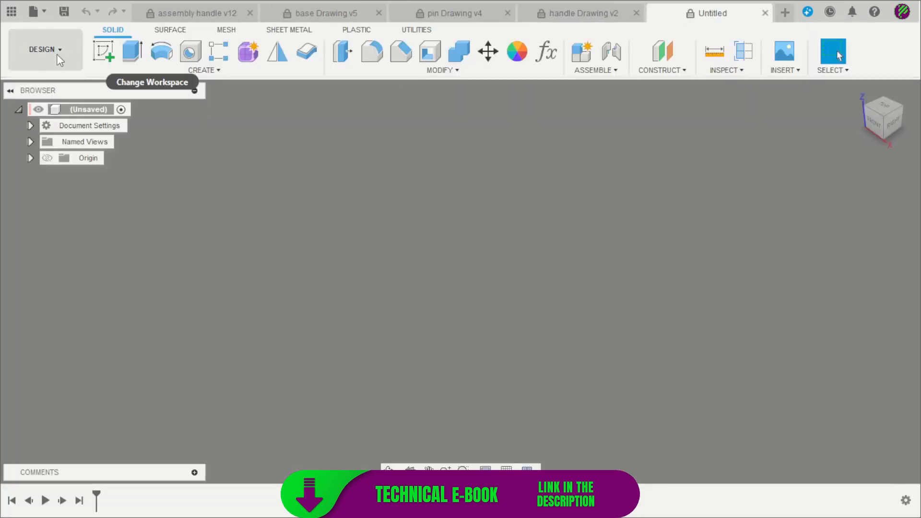
pyautogui.click(582, 51)
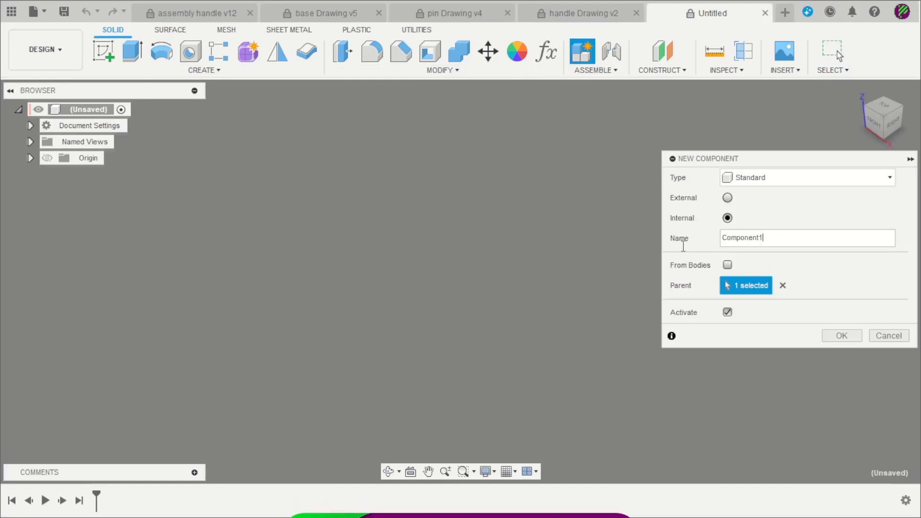
pyautogui.moveTo(766, 238); pyautogui.dragTo(696, 239)
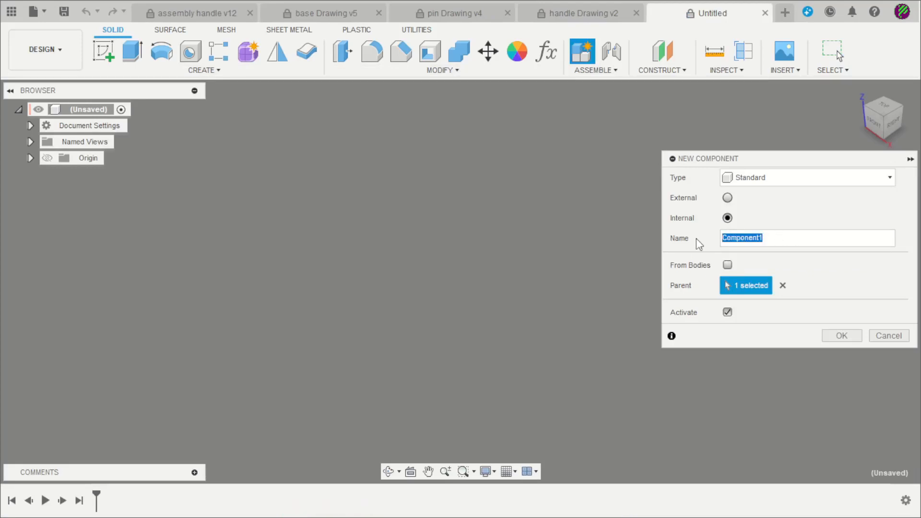
pyautogui.write('base')
pyautogui.press('Return')
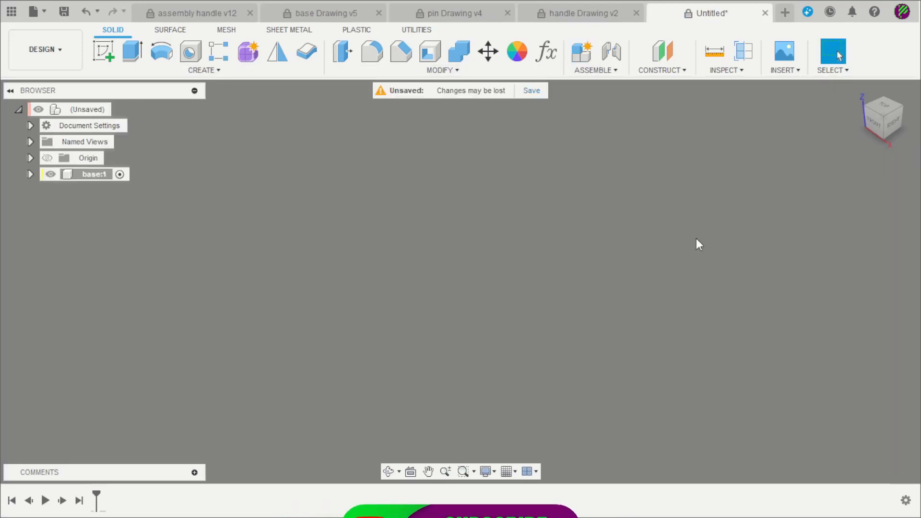
# Step: Start a sketch on the front plane and consult the base drawing for the outline dimensions
pyautogui.click(106, 55)
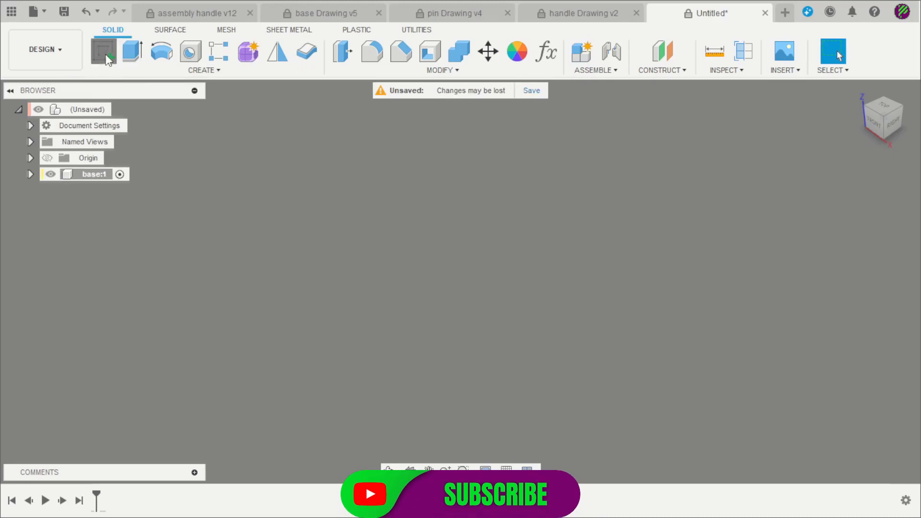
pyautogui.click(498, 279)
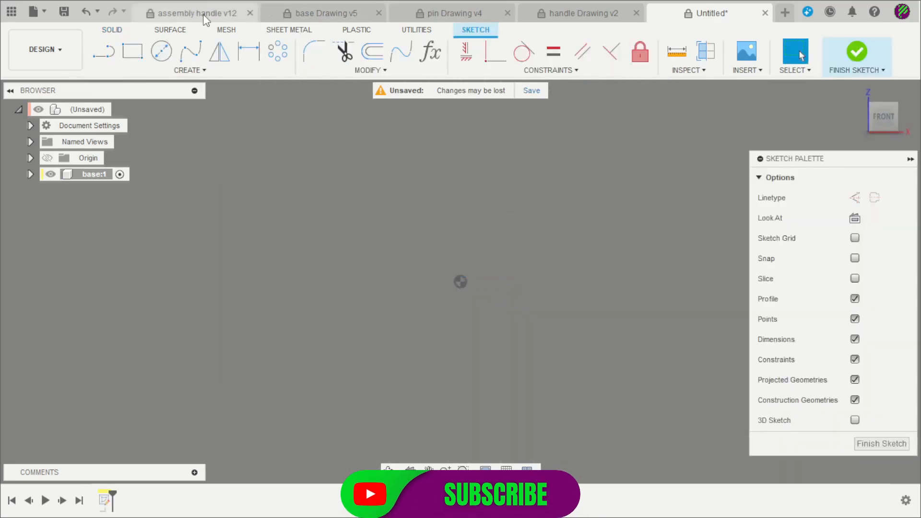
pyautogui.click(326, 13)
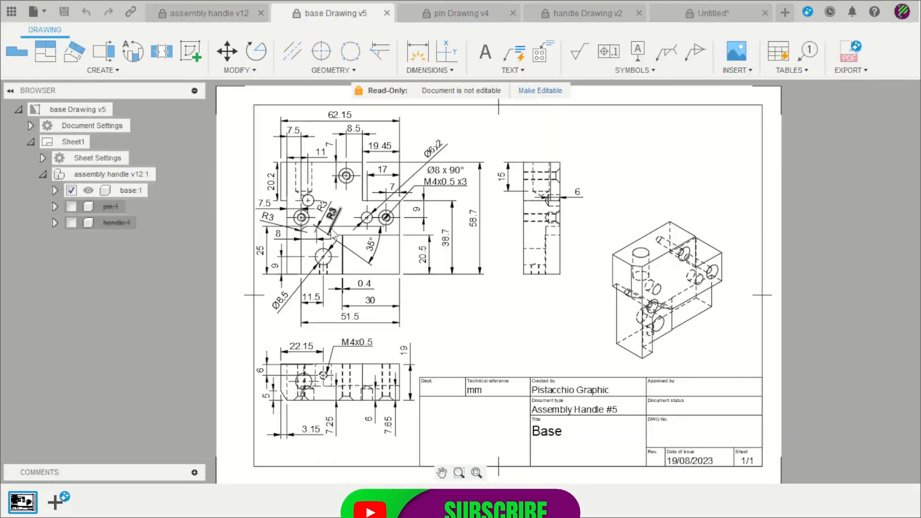
pyautogui.scroll(3, 337, 232)
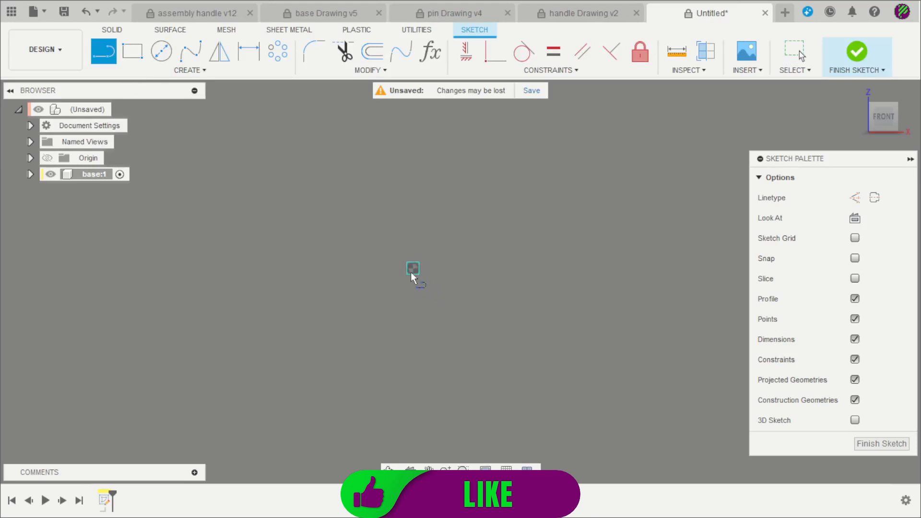
# Step: Sketch a closed eight-line stepped outline from the origin, about 71 mm wide overall, with one step on each side
pyautogui.click(412, 272)
pyautogui.scroll(-2, 449, 354)
pyautogui.click(433, 229)
pyautogui.scroll(2, 430, 210)
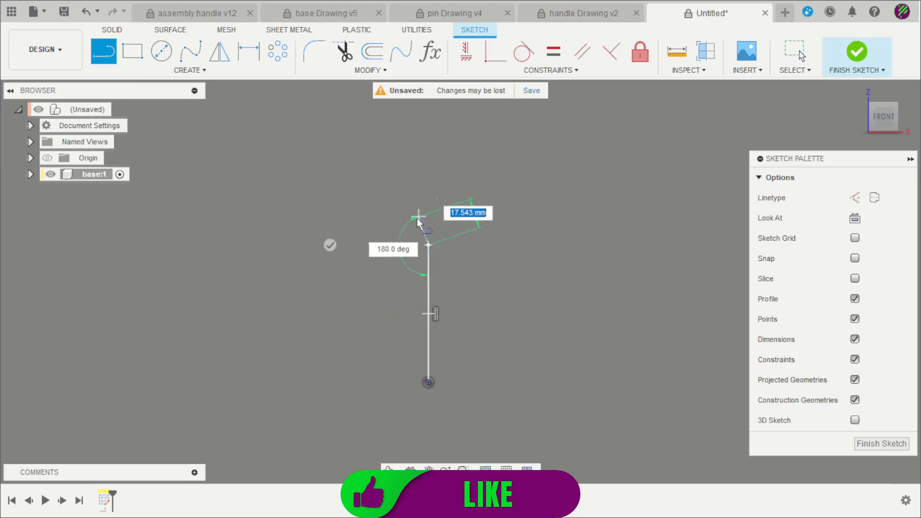
pyautogui.click(379, 243)
pyautogui.click(381, 163)
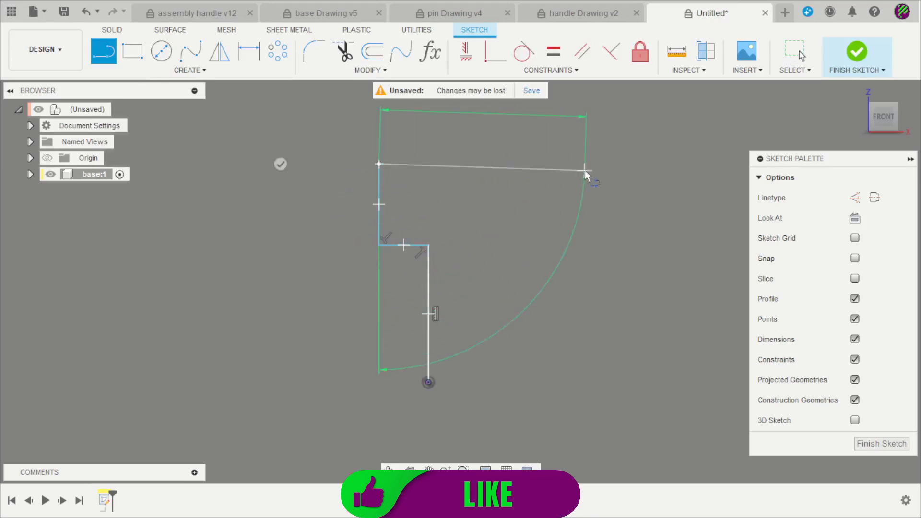
pyautogui.click(604, 164)
pyautogui.click(603, 275)
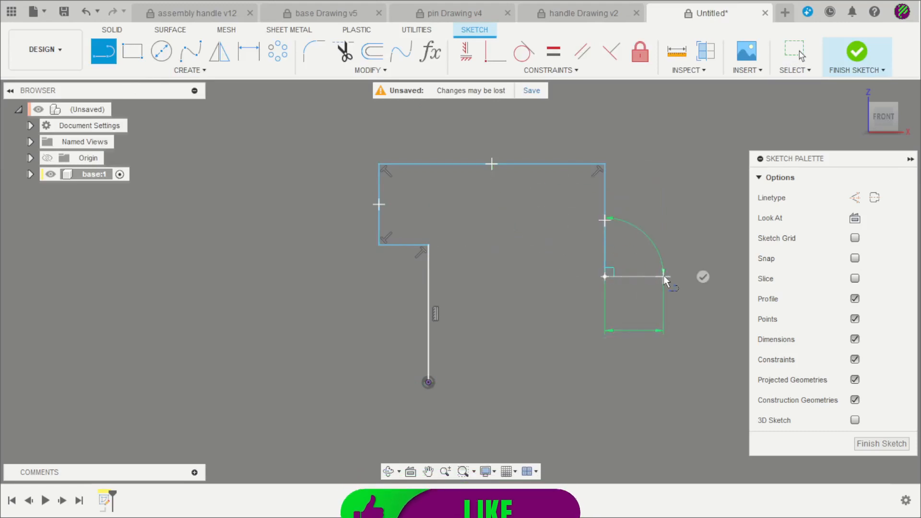
pyautogui.click(663, 275)
pyautogui.scroll(3, 621, 352)
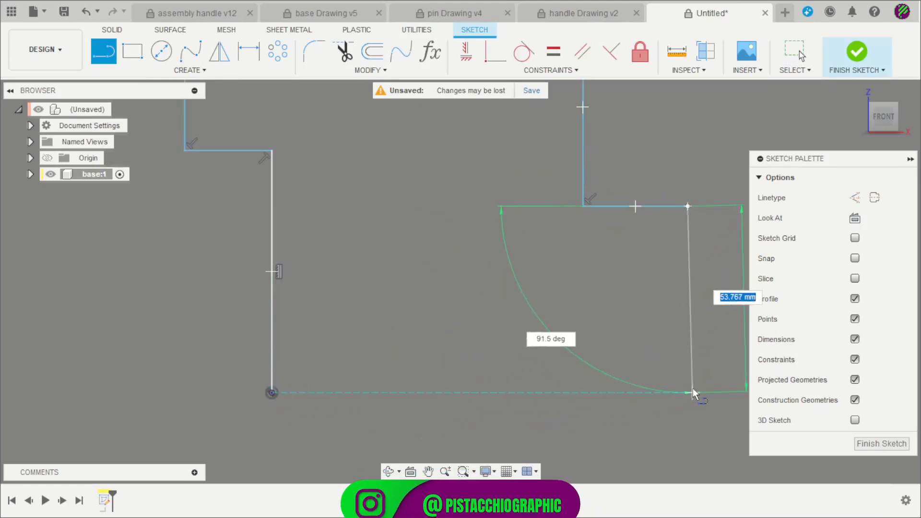
pyautogui.click(687, 391)
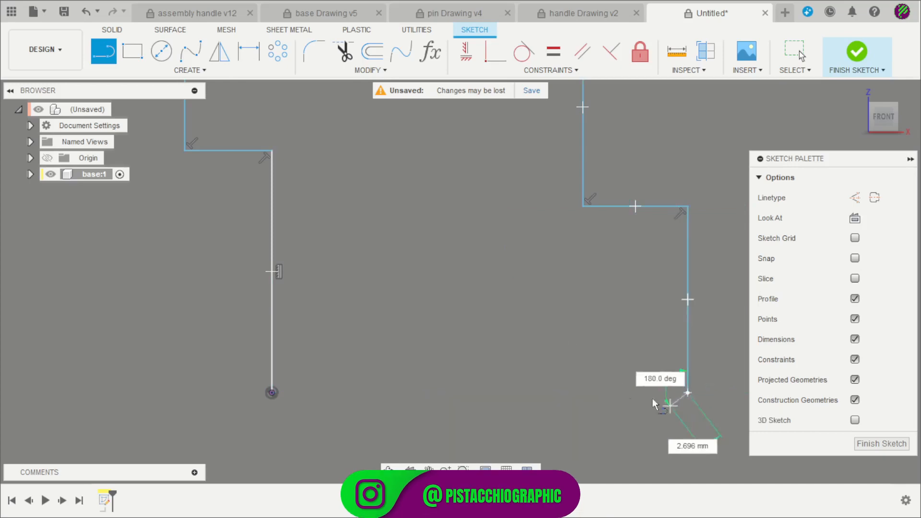
pyautogui.click(271, 392)
pyautogui.scroll(-3, 360, 373)
pyautogui.press('Escape')
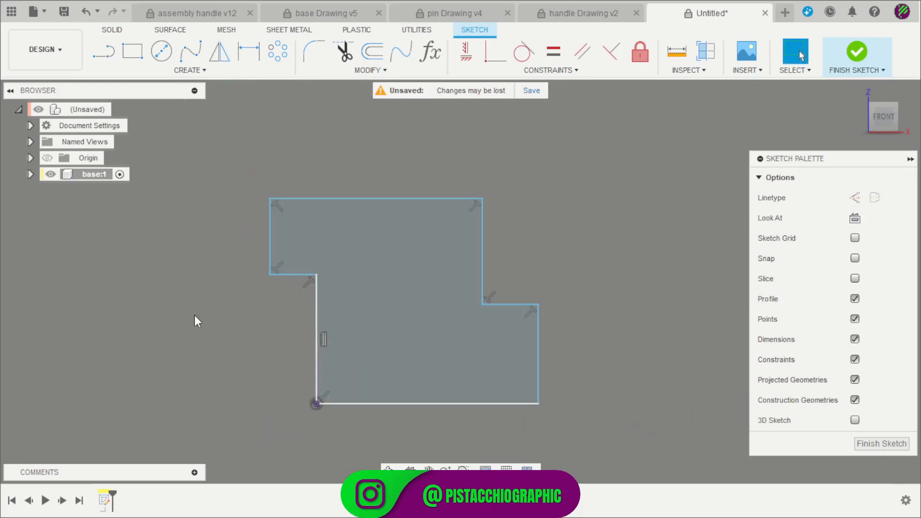
# Step: Dimension the outline's upper left vertical edge to 20.2 mm
pyautogui.scroll(1, 273, 288)
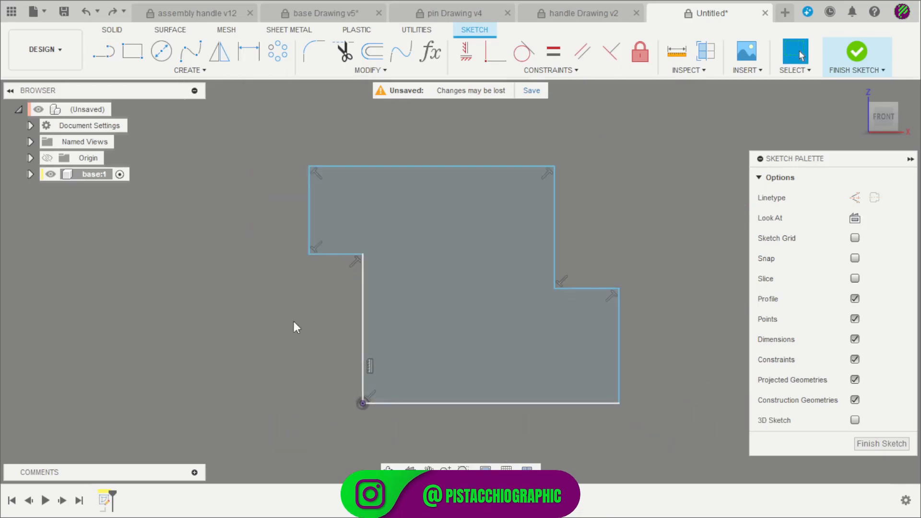
pyautogui.click(309, 218)
pyautogui.click(258, 213)
pyautogui.write('20,2')
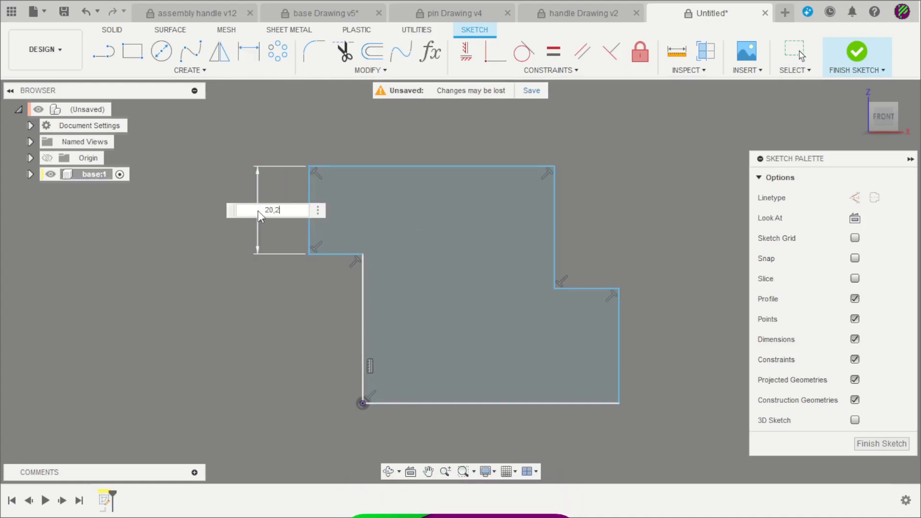
pyautogui.press('Return')
# Step: Dimension the outline's overall width between its outermost vertical edges to 62.15 mm
pyautogui.scroll(1, 331, 298)
pyautogui.click(335, 294)
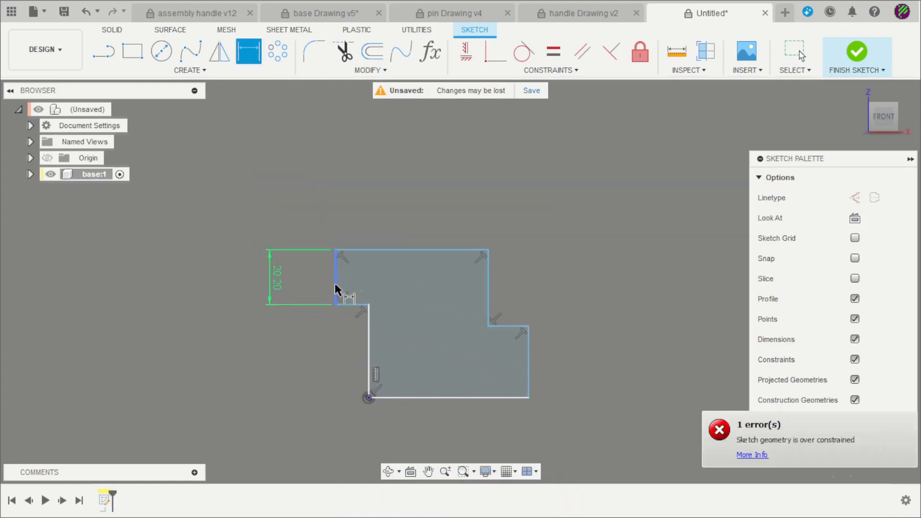
pyautogui.click(529, 371)
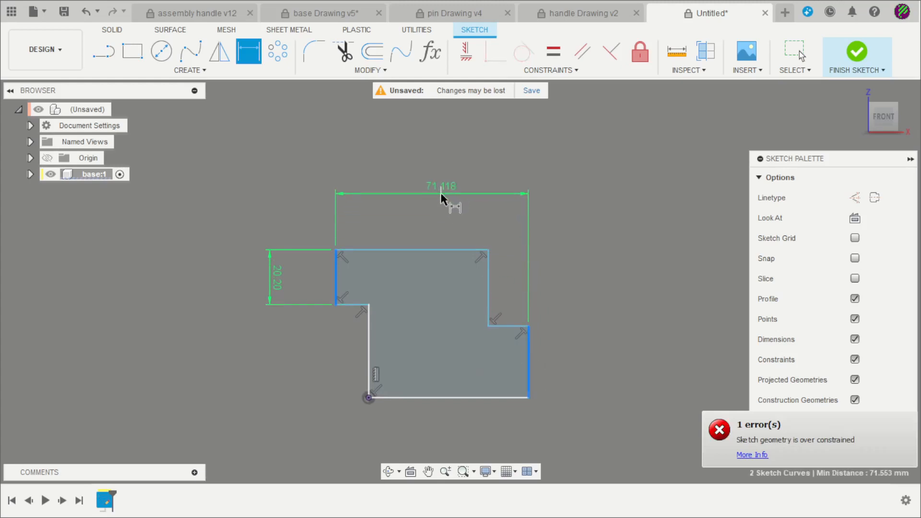
pyautogui.click(440, 192)
pyautogui.write('62.15')
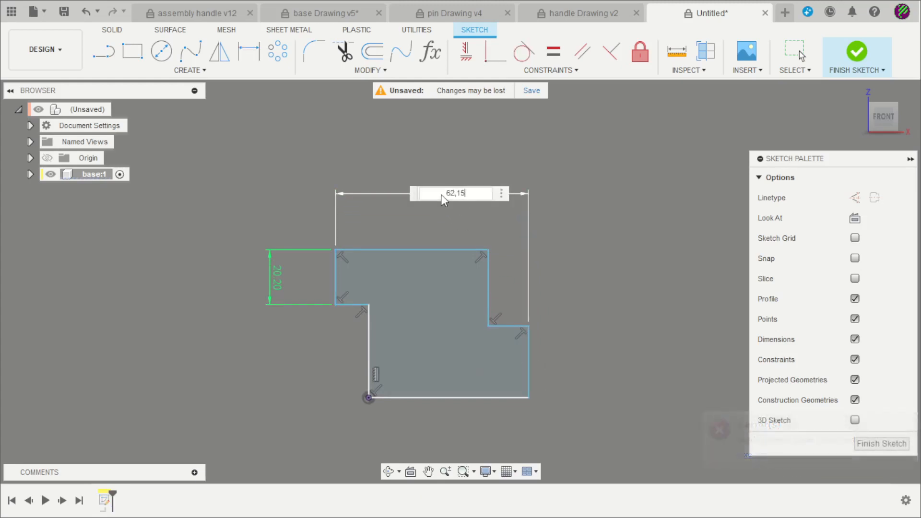
pyautogui.press('Return')
# Step: Dimension the outline's bottom edge to 59 mm
pyautogui.scroll(1, 430, 401)
pyautogui.click(442, 396)
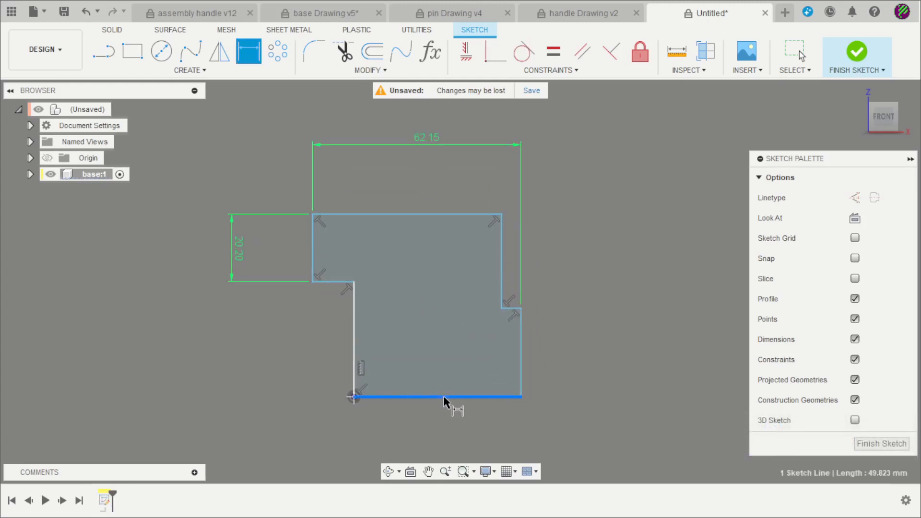
pyautogui.click(444, 425)
pyautogui.write('59')
pyautogui.press('Return')
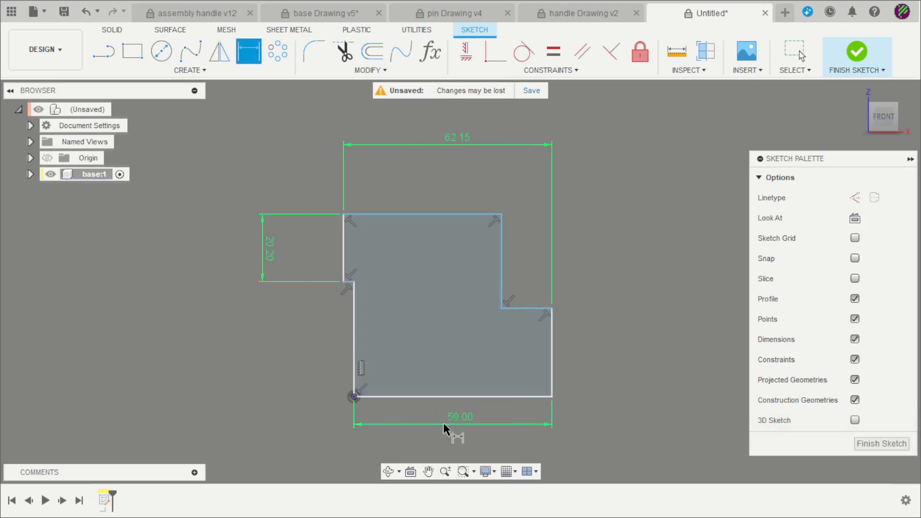
# Step: Dimension the outline's lower right vertical edge to 38.7 mm
pyautogui.click(555, 358)
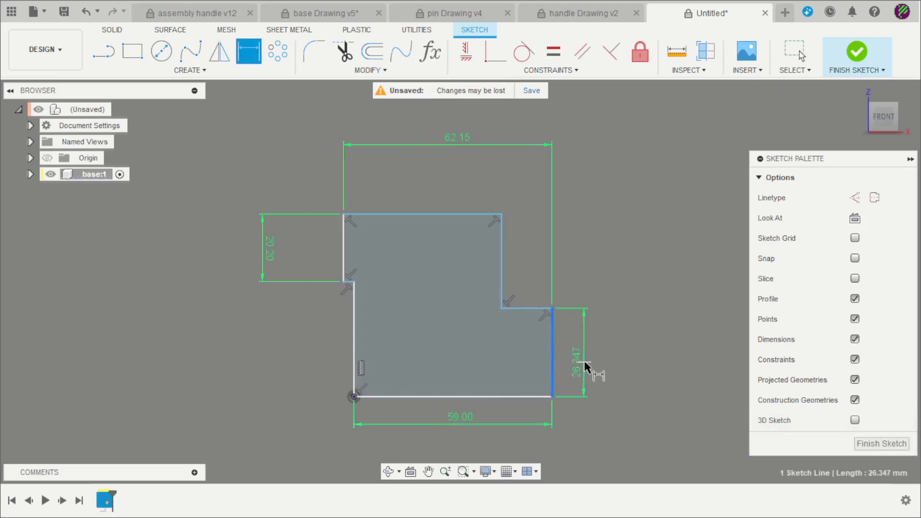
pyautogui.click(585, 361)
pyautogui.write('38')
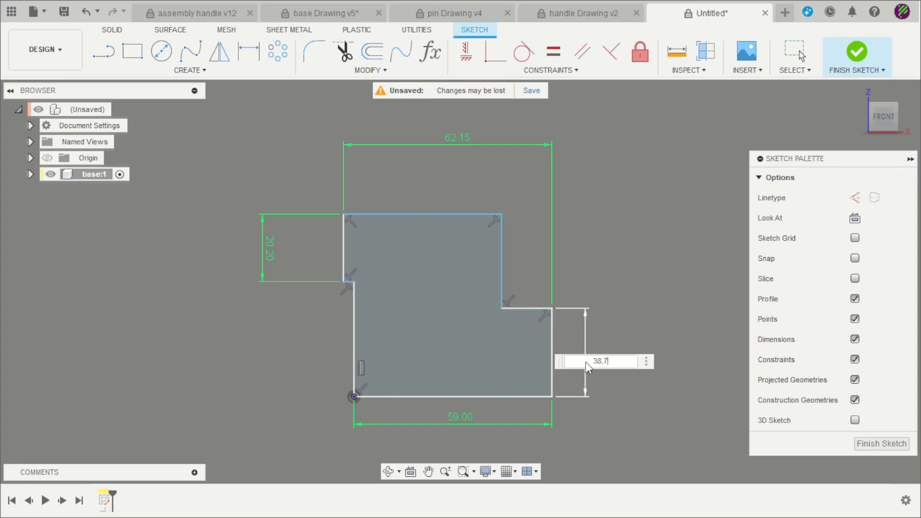
pyautogui.write(',7')
pyautogui.press('Return')
# Step: Dimension the vertical edge of the outline's upper right notch to 19.45 mm
pyautogui.scroll(4, 517, 258)
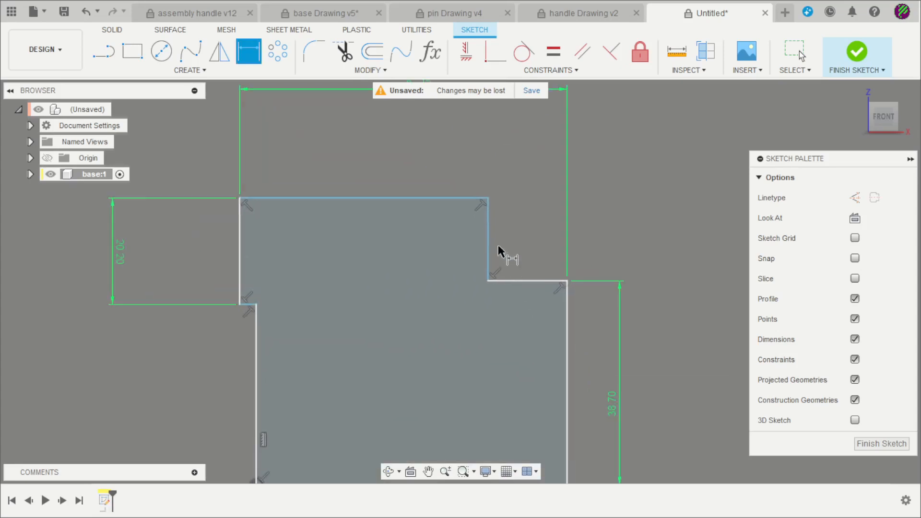
pyautogui.click(489, 238)
pyautogui.click(527, 241)
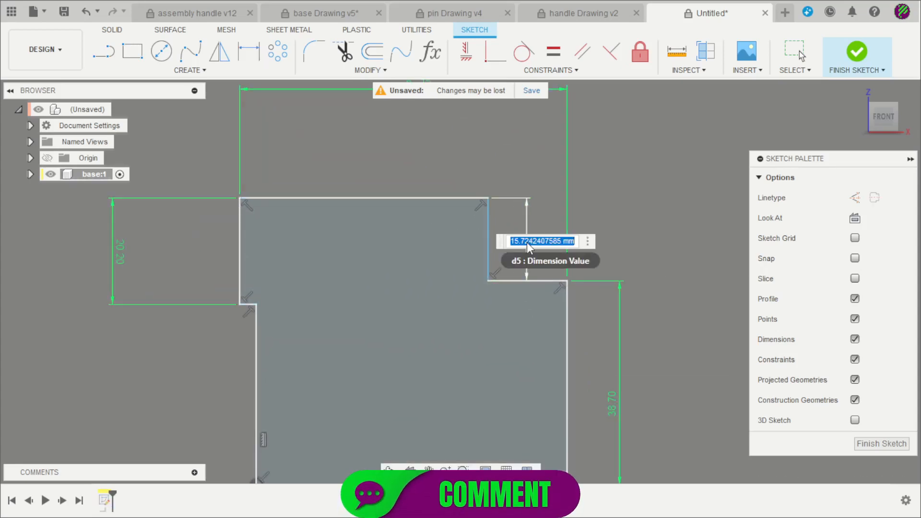
pyautogui.write('19,45')
pyautogui.press('Return')
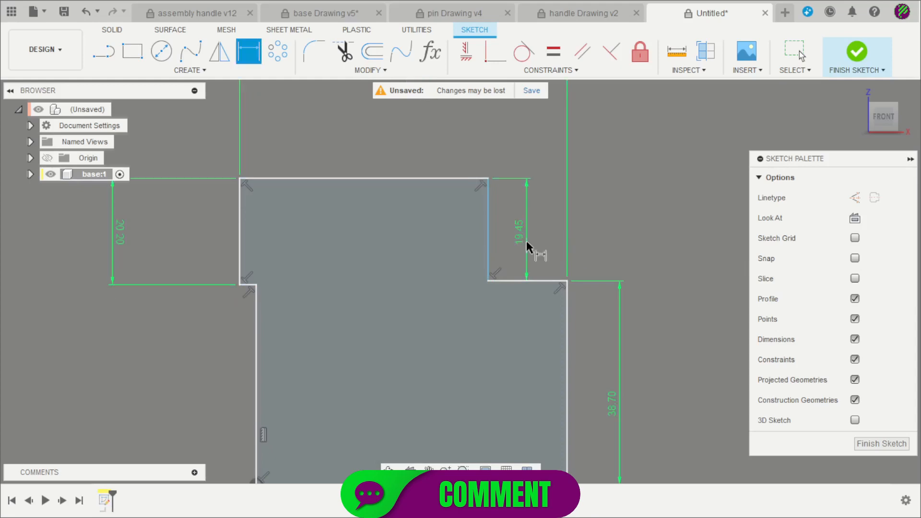
pyautogui.scroll(-5, 525, 240)
pyautogui.press('Escape')
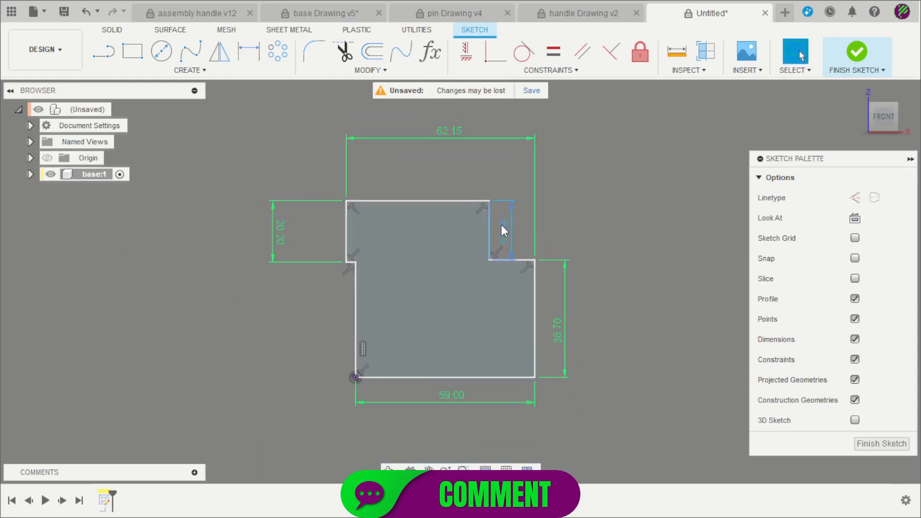
# Step: Replace the upper right notch's vertical dimension with an overall outline height of 58.7 mm between the top and bottom edges
pyautogui.click(333, 19)
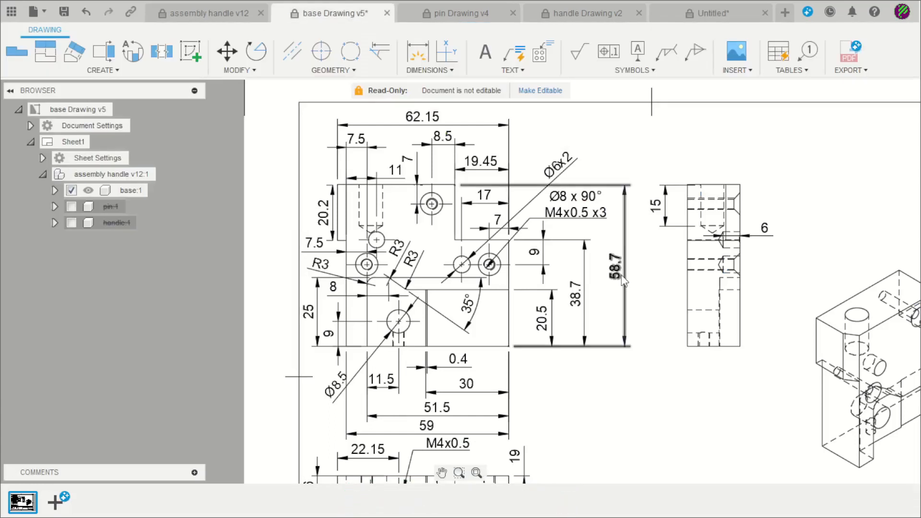
pyautogui.click(689, 15)
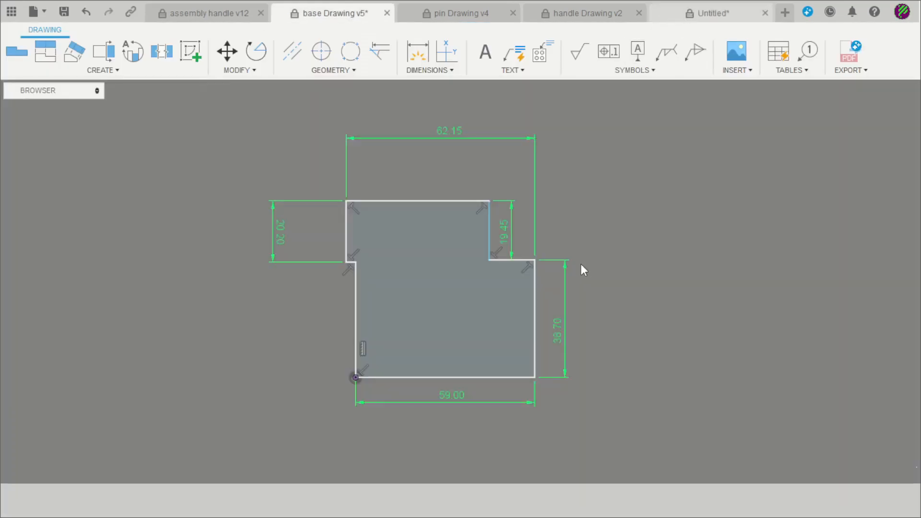
pyautogui.click(481, 404)
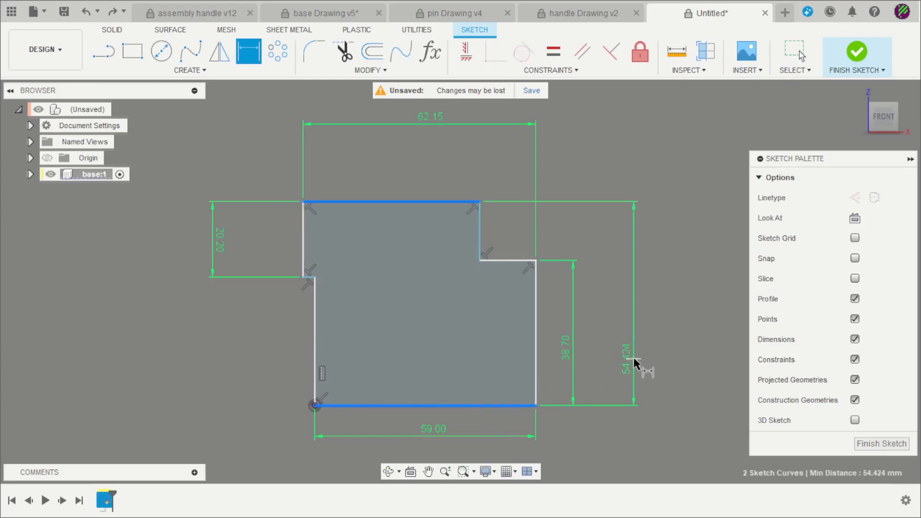
pyautogui.click(633, 359)
pyautogui.write('58.7')
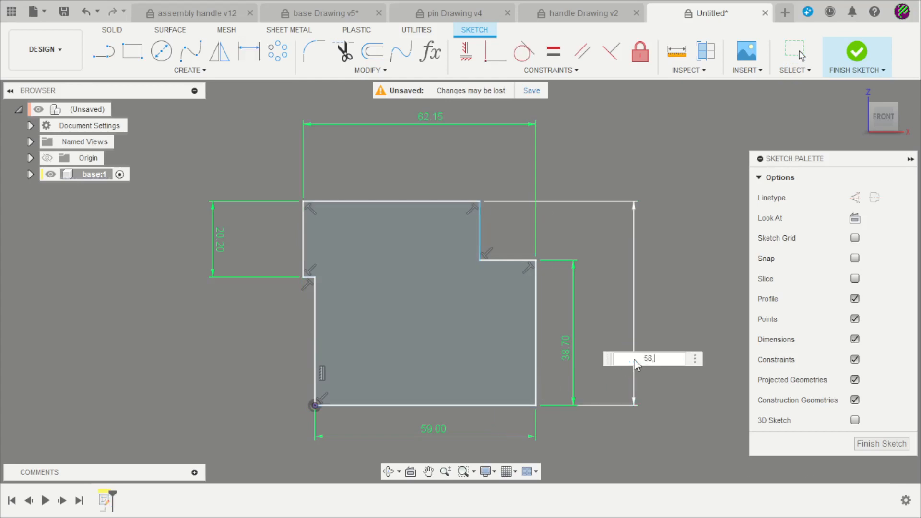
pyautogui.press('Return')
# Step: Dimension the horizontal edge of the upper right notch to 19.45 mm and finish the sketch
pyautogui.scroll(2, 531, 239)
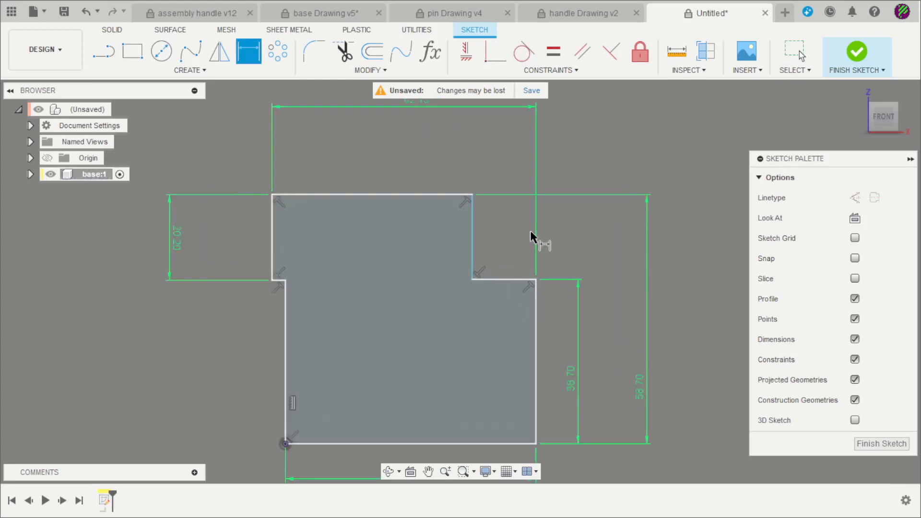
pyautogui.click(503, 284)
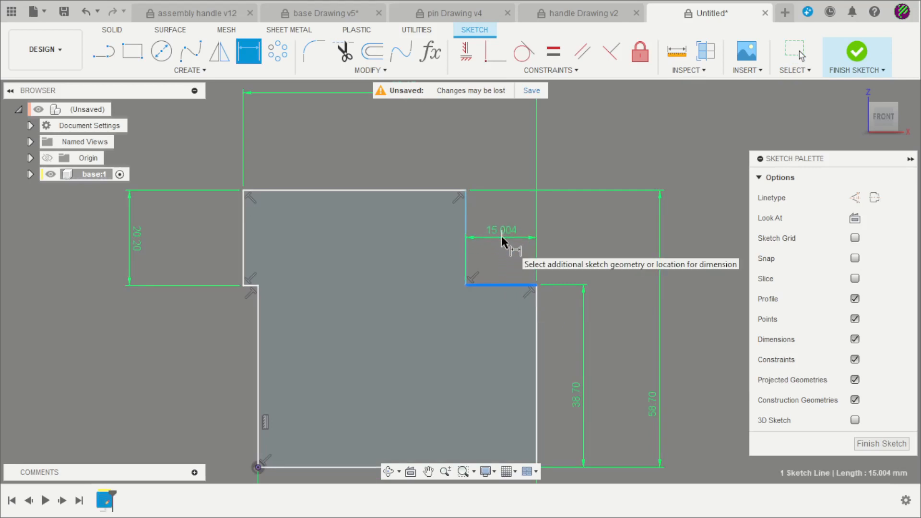
pyautogui.click(500, 234)
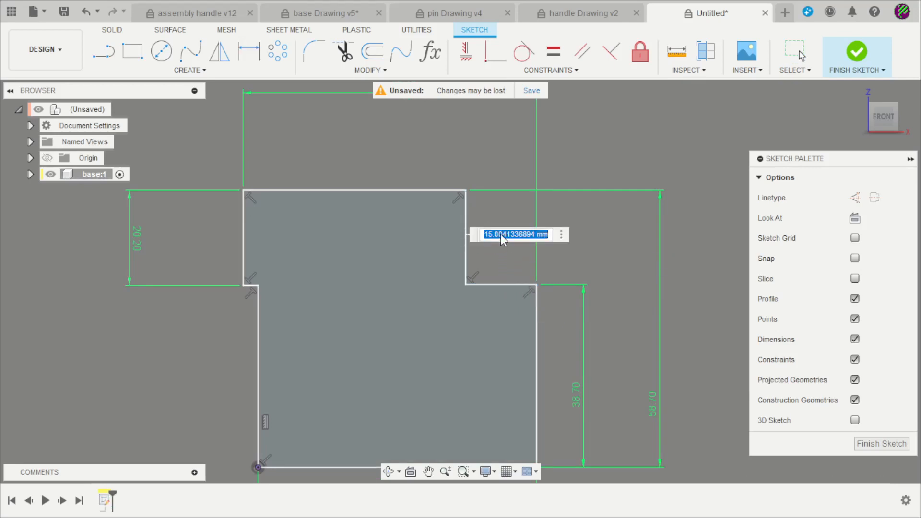
pyautogui.write('19,45')
pyautogui.press('Return')
pyautogui.scroll(-2, 502, 235)
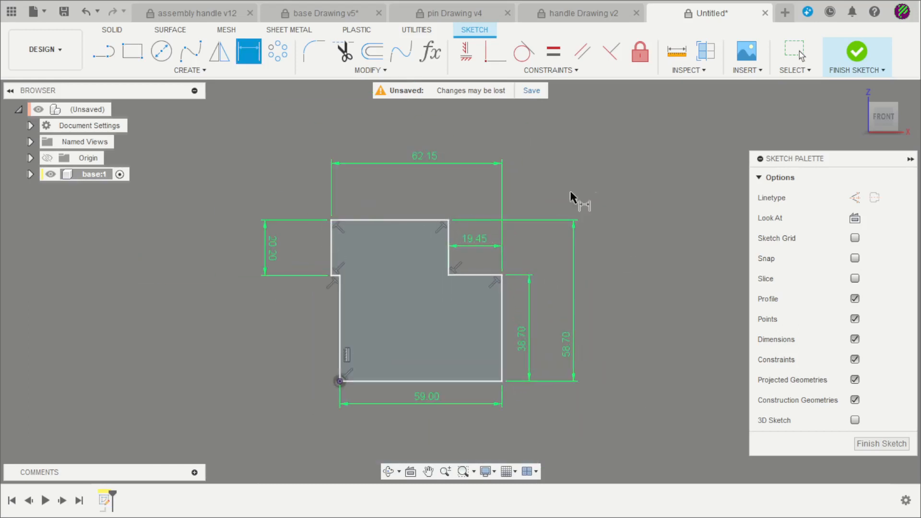
pyautogui.click(857, 55)
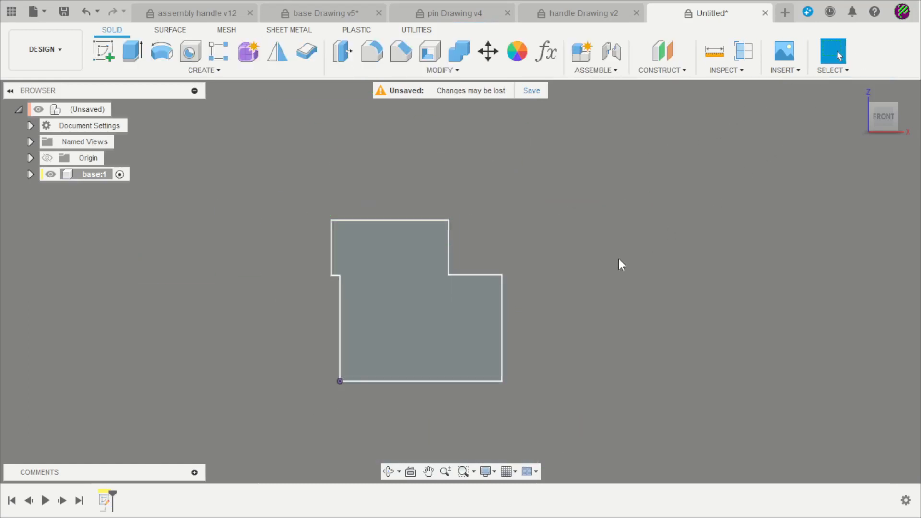
# Step: Extrude the outline symmetrically as a new body with a whole-length distance of 19 mm
pyautogui.keyDown('shift'); pyautogui.moveTo(575, 277); pyautogui.dragTo(525, 324, button='middle'); pyautogui.keyUp('shift')
pyautogui.scroll(2, 523, 327)
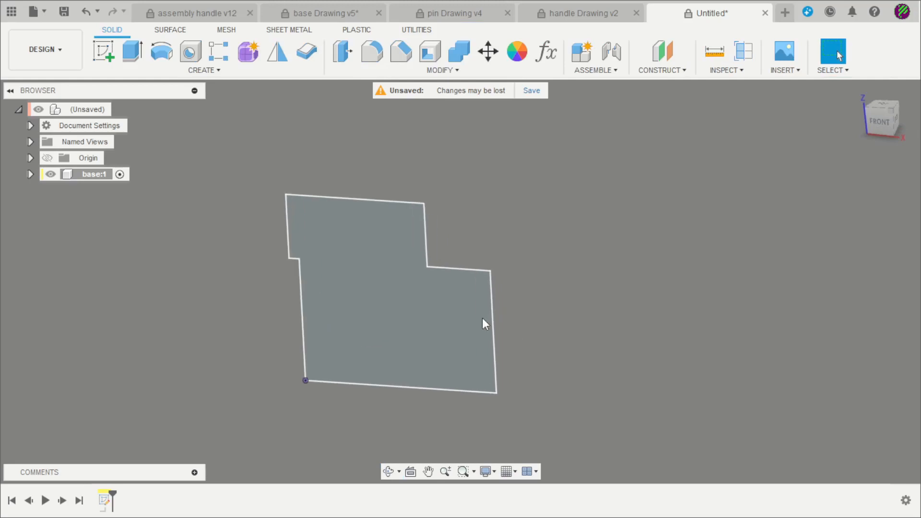
pyautogui.click(133, 51)
pyautogui.keyDown('shift'); pyautogui.moveTo(430, 238); pyautogui.dragTo(514, 272, button='middle'); pyautogui.keyUp('shift')
pyautogui.scroll(2, 497, 292)
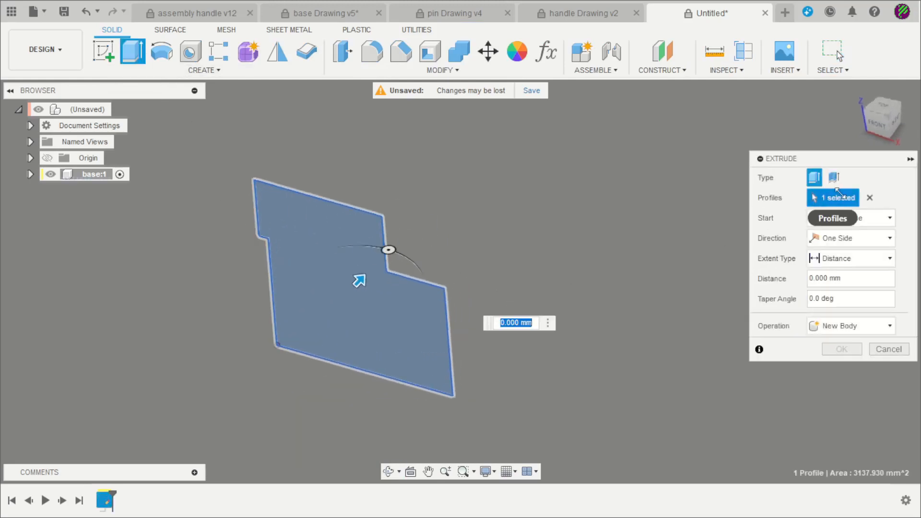
pyautogui.click(848, 239)
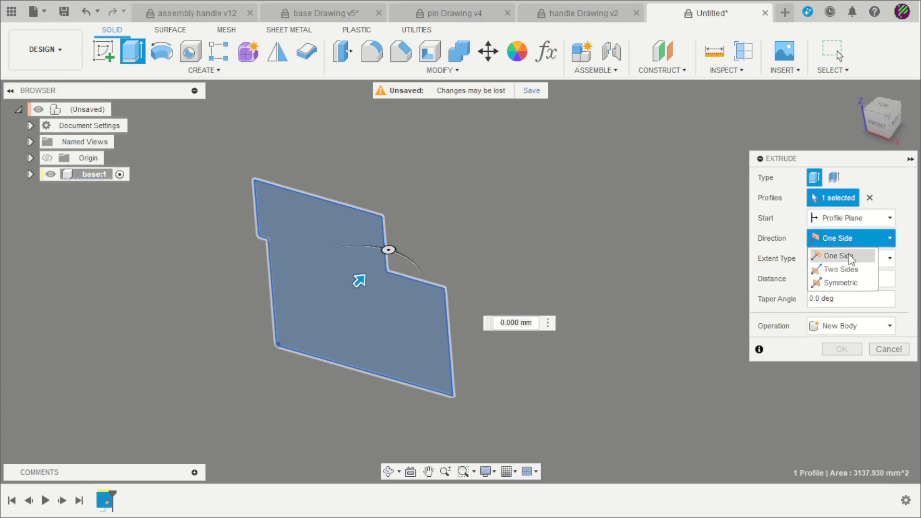
pyautogui.click(844, 283)
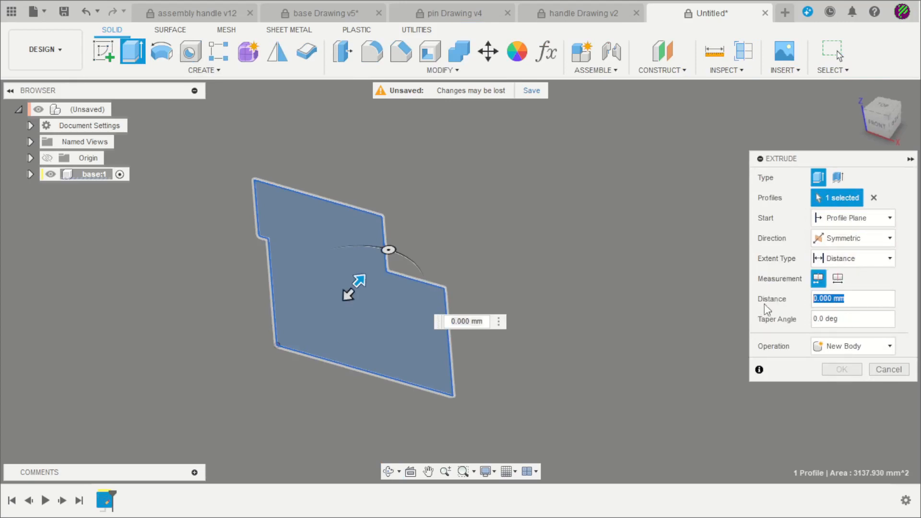
pyautogui.write('19')
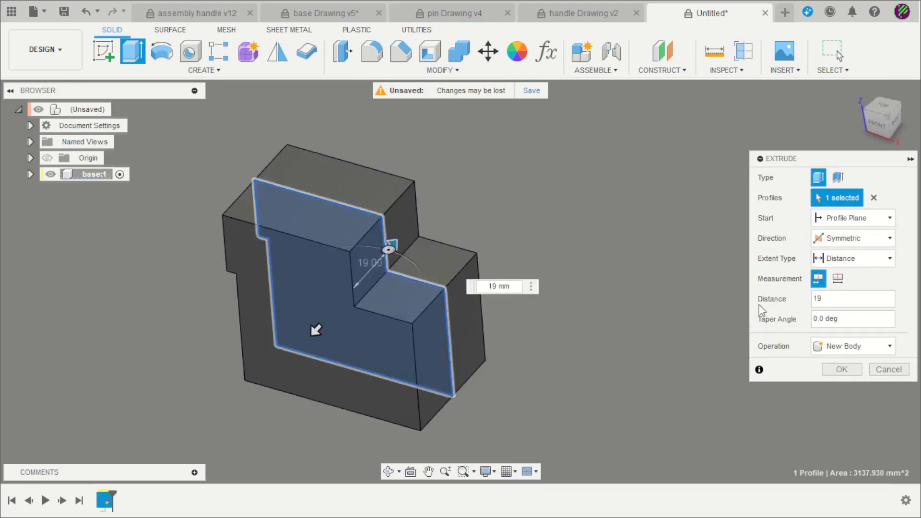
pyautogui.click(837, 278)
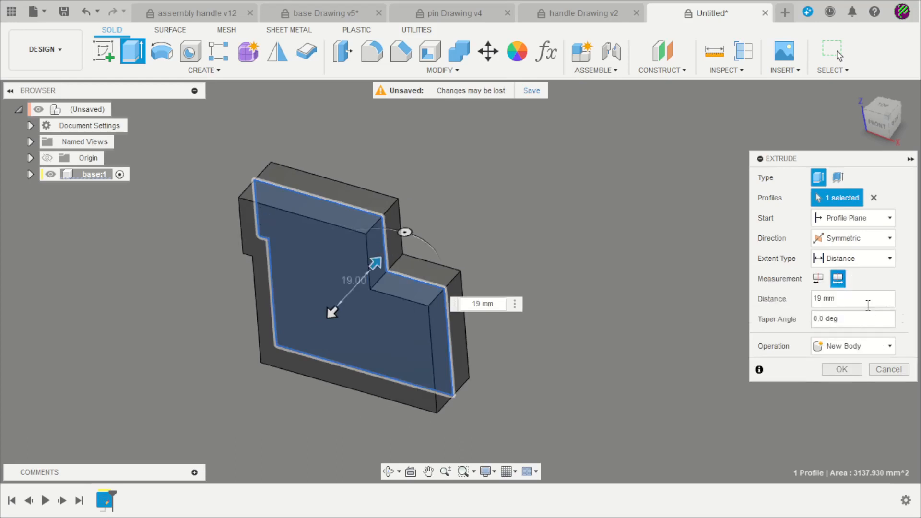
pyautogui.click(842, 370)
pyautogui.keyDown('shift'); pyautogui.moveTo(596, 314); pyautogui.dragTo(649, 311, button='middle'); pyautogui.keyUp('shift')
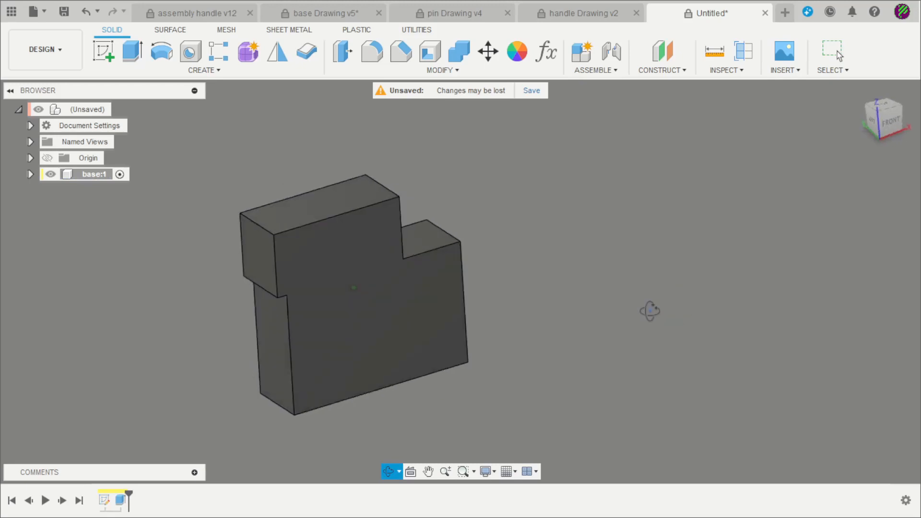
# Step: Consult the base drawing and start a new sketch on the front face of the extruded body
pyautogui.click(344, 13)
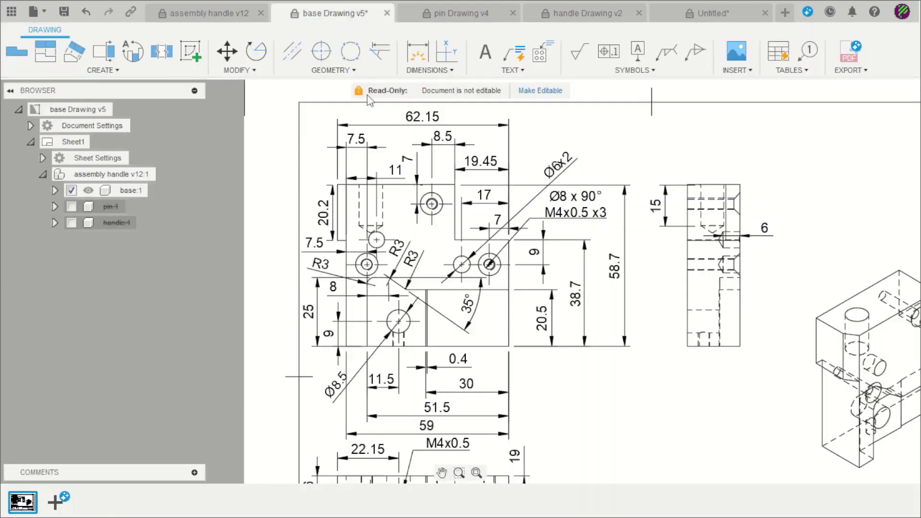
pyautogui.hotkey('ctrl', 'Tab')
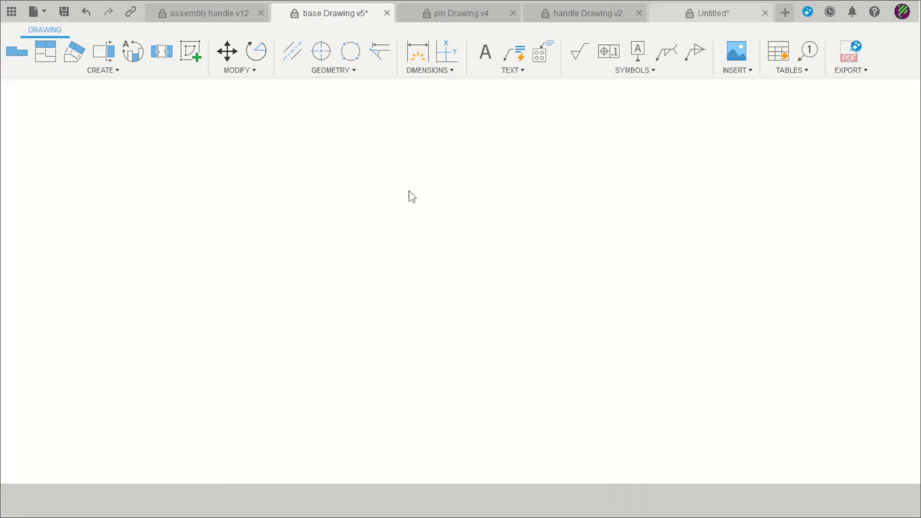
pyautogui.click(103, 51)
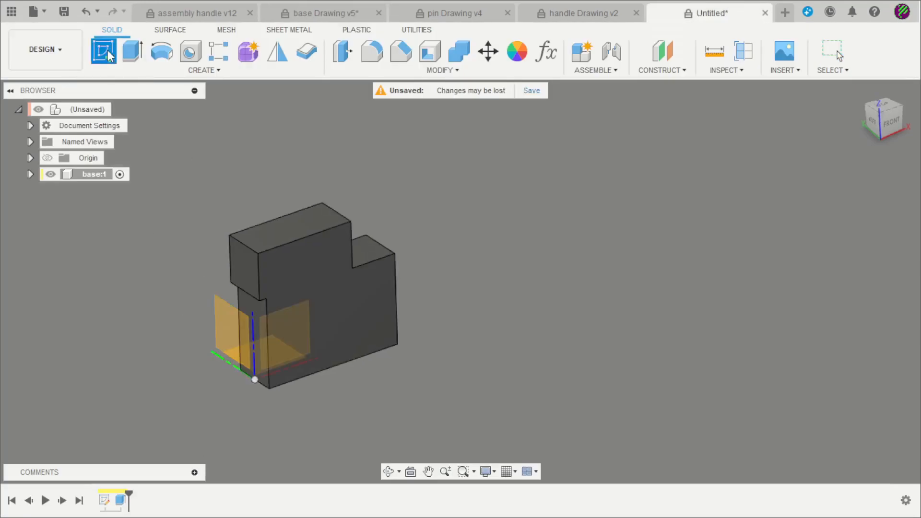
pyautogui.click(308, 289)
pyautogui.scroll(3, 582, 199)
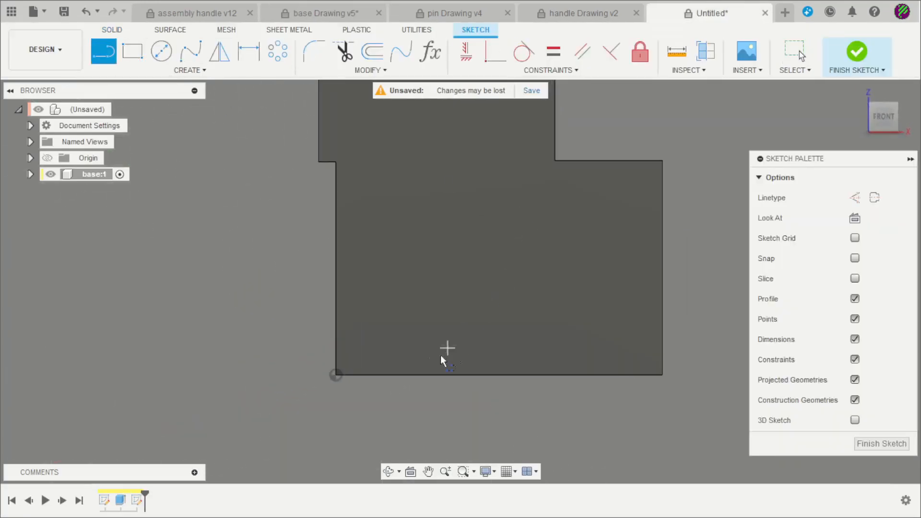
# Step: Sketch a closed six-sided line profile about 45 mm wide in the face's lower right area, with a sloped edge stepping down to the right
pyautogui.click(398, 359)
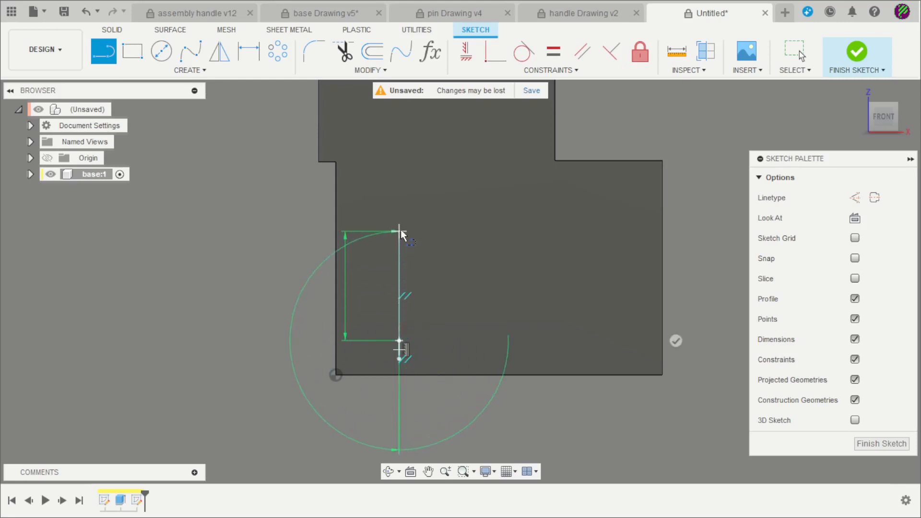
pyautogui.click(400, 229)
pyautogui.scroll(3, 417, 220)
pyautogui.click(501, 235)
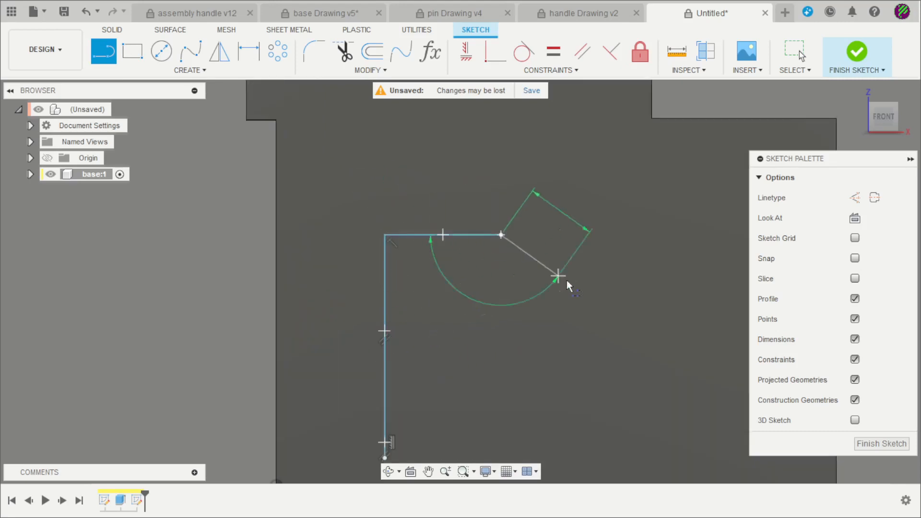
pyautogui.click(613, 310)
pyautogui.scroll(-3, 624, 308)
pyautogui.click(718, 307)
pyautogui.moveTo(718, 307); pyautogui.dragTo(555, 323, button='middle')
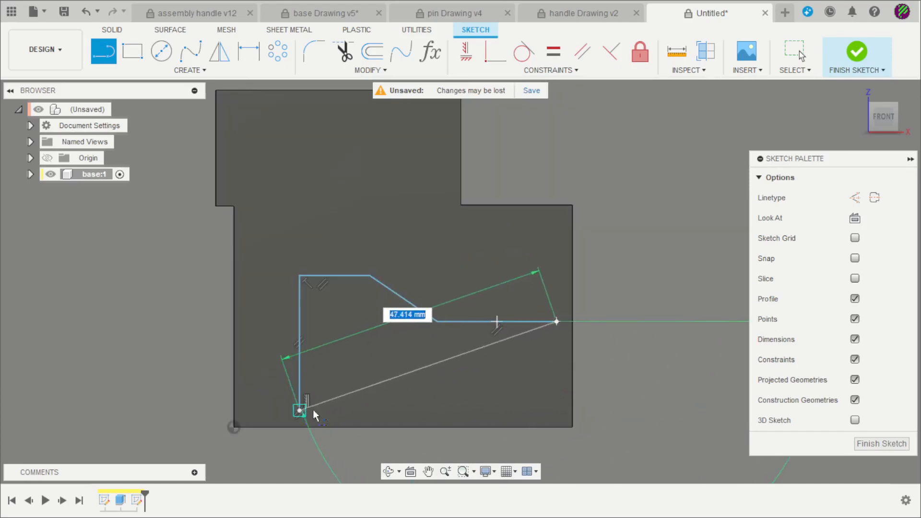
pyautogui.click(556, 410)
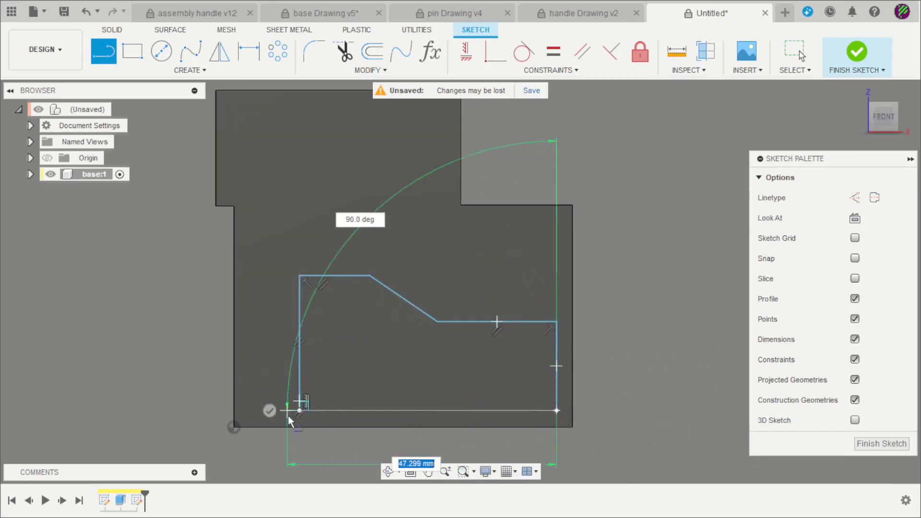
pyautogui.click(300, 410)
pyautogui.press('Escape')
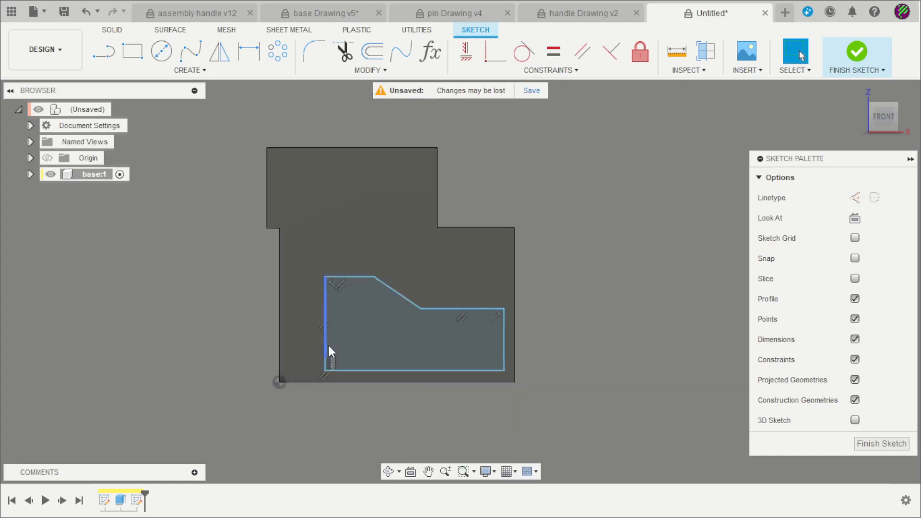
# Step: Make the profile's lower right corner coincident with the lower right corner of the body
pyautogui.scroll(2, 331, 344)
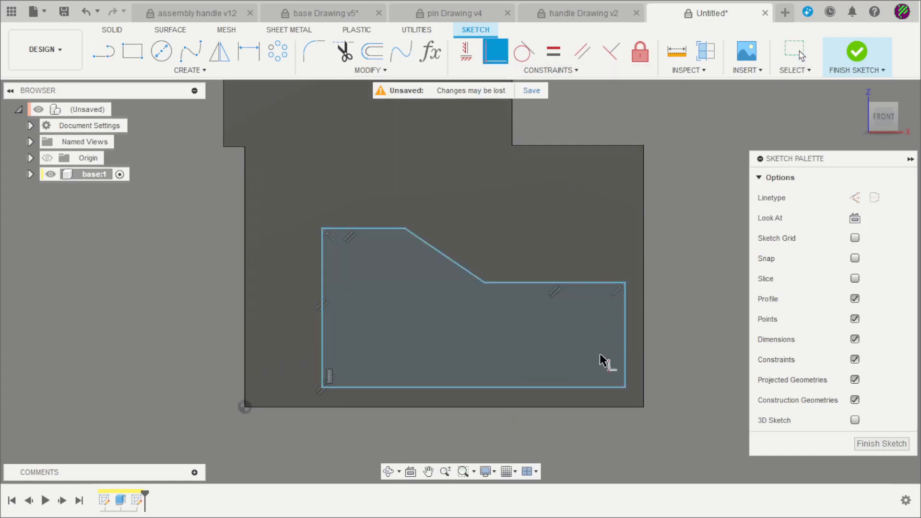
pyautogui.click(645, 407)
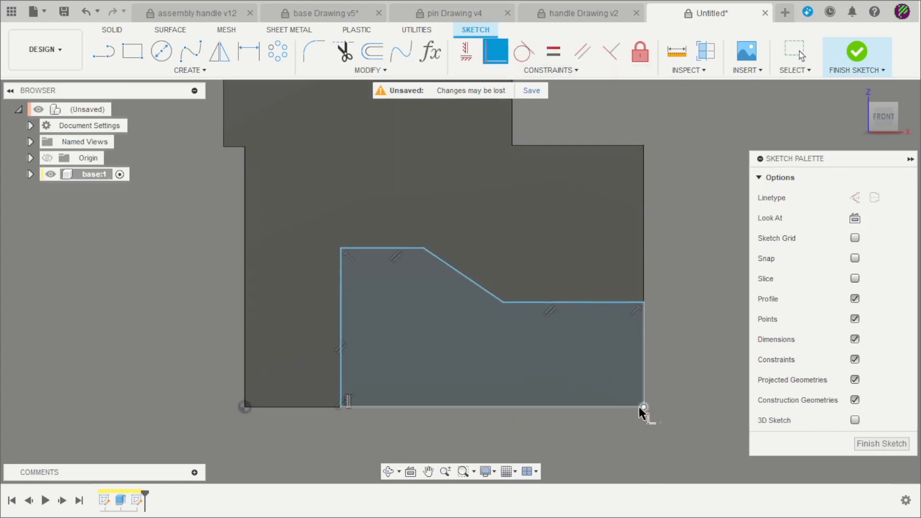
pyautogui.press('Escape')
pyautogui.scroll(-3, 401, 292)
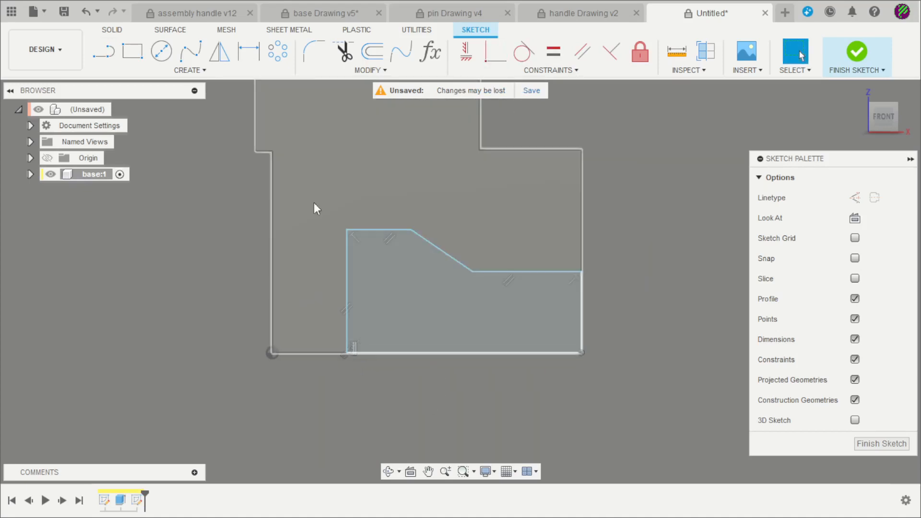
# Step: Check the base drawing and dimension the profile's bottom edge to 51.5 mm
pyautogui.click(312, 14)
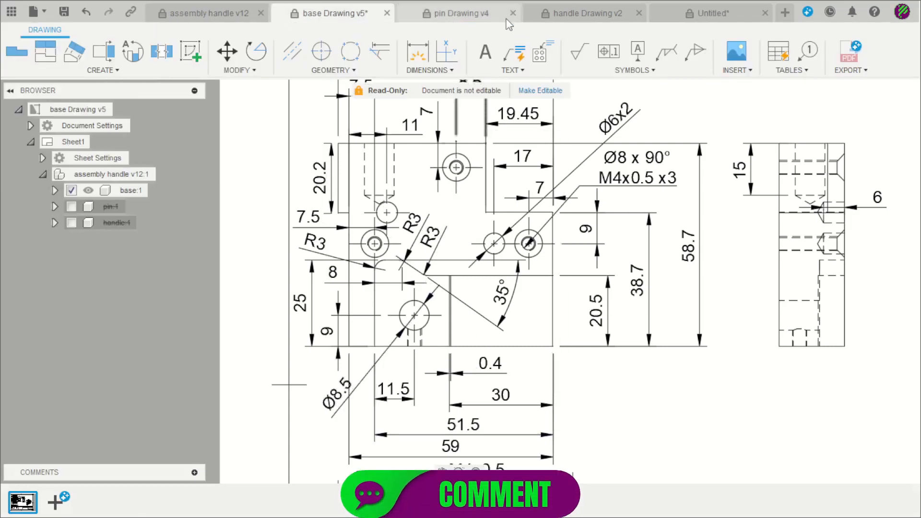
pyautogui.click(672, 14)
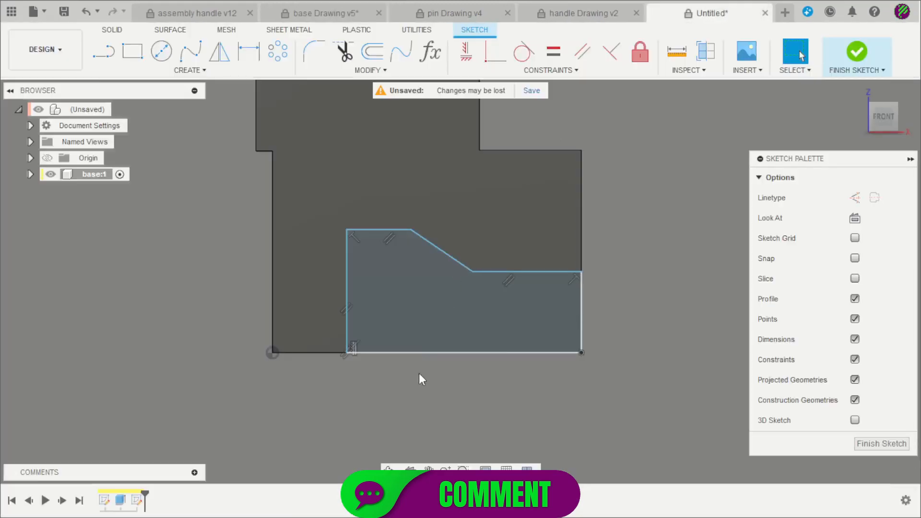
pyautogui.click(435, 352)
pyautogui.click(439, 402)
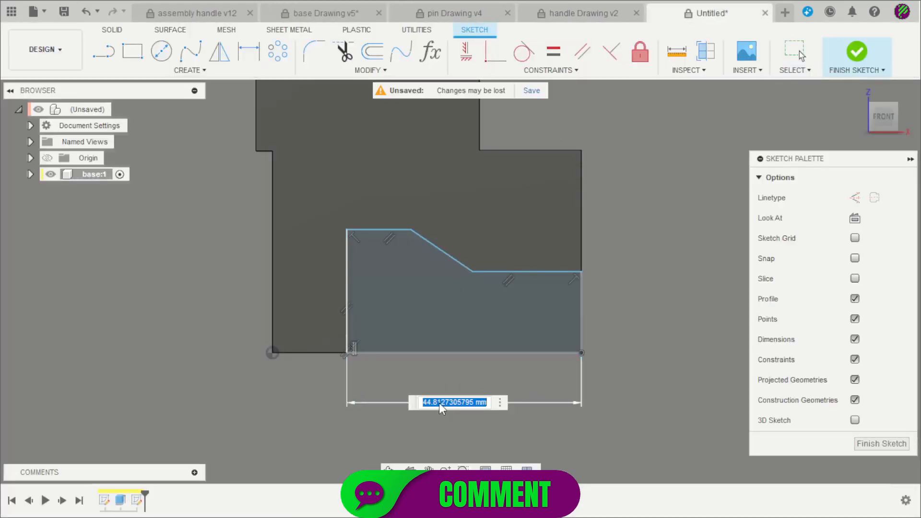
pyautogui.write('51.5')
pyautogui.press('Return')
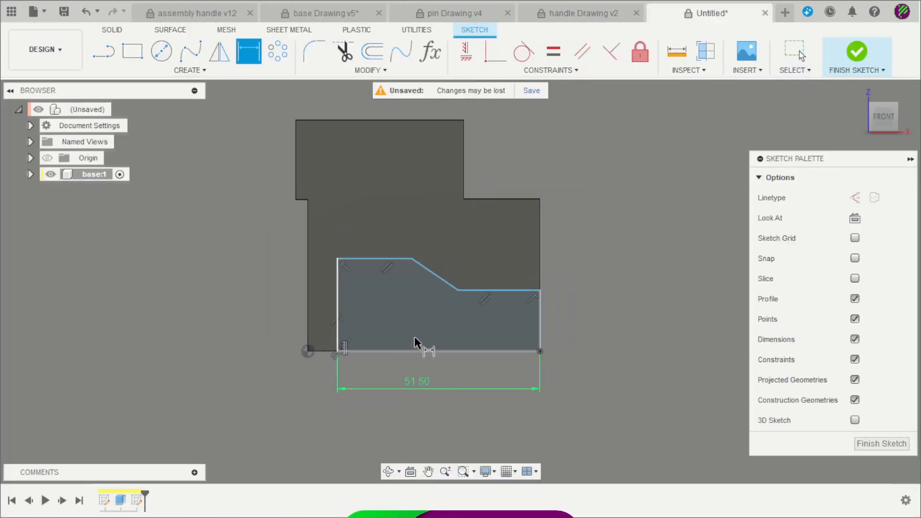
# Step: Check the base drawing and dimension the profile's long left vertical edge to 25 mm
pyautogui.click(320, 13)
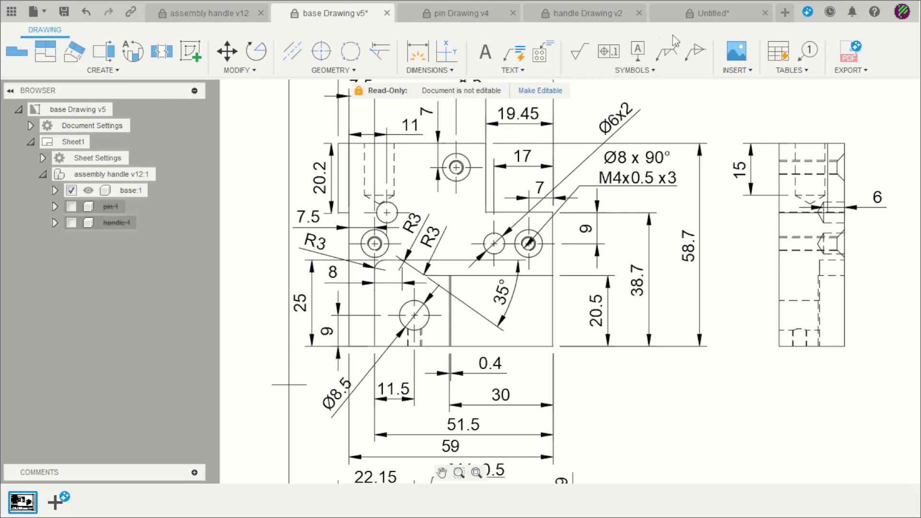
pyautogui.click(694, 15)
pyautogui.scroll(5, 365, 309)
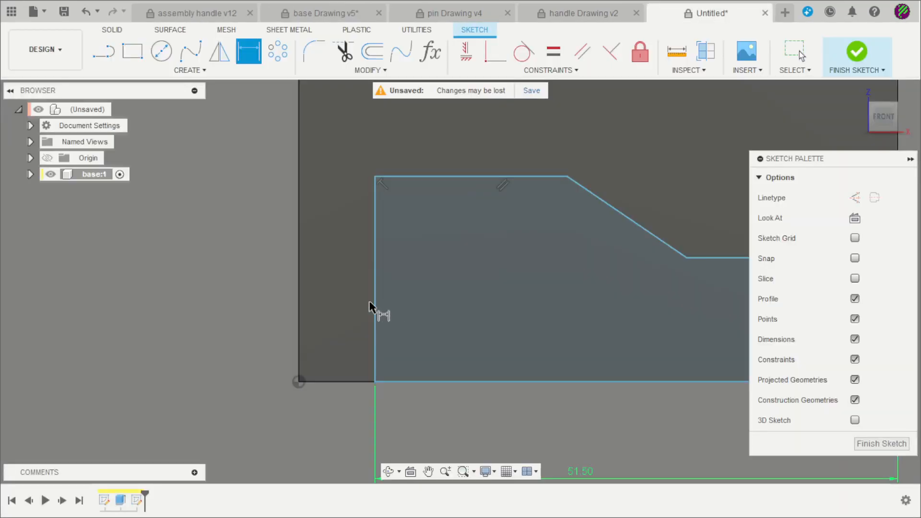
pyautogui.click(378, 312)
pyautogui.click(220, 294)
pyautogui.write('25')
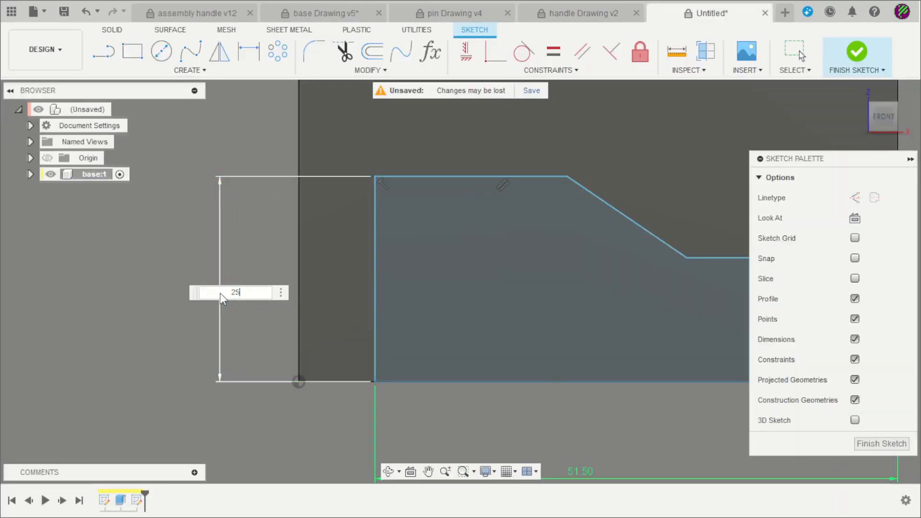
pyautogui.press('Return')
pyautogui.scroll(-3, 379, 309)
pyautogui.press('Escape')
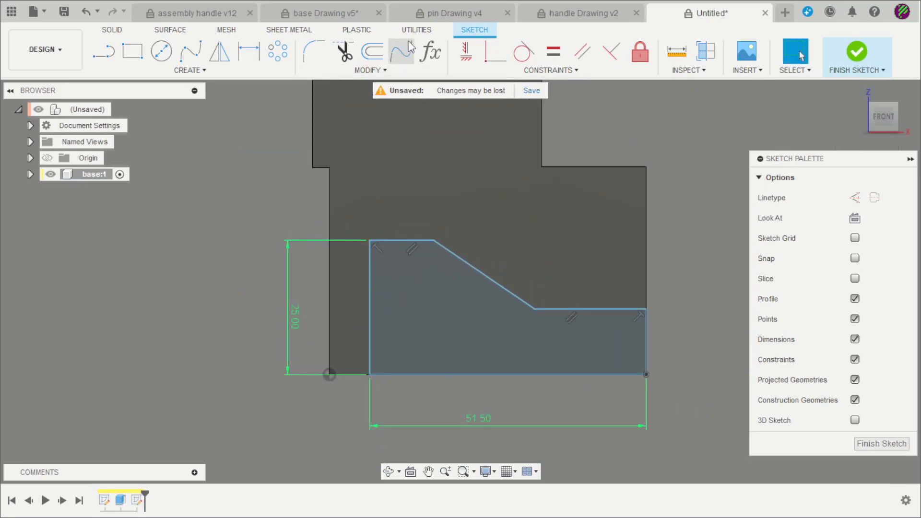
# Step: Check the base drawing and dimension the profile's short upper horizontal edge to 8 mm
pyautogui.click(339, 13)
pyautogui.click(681, 11)
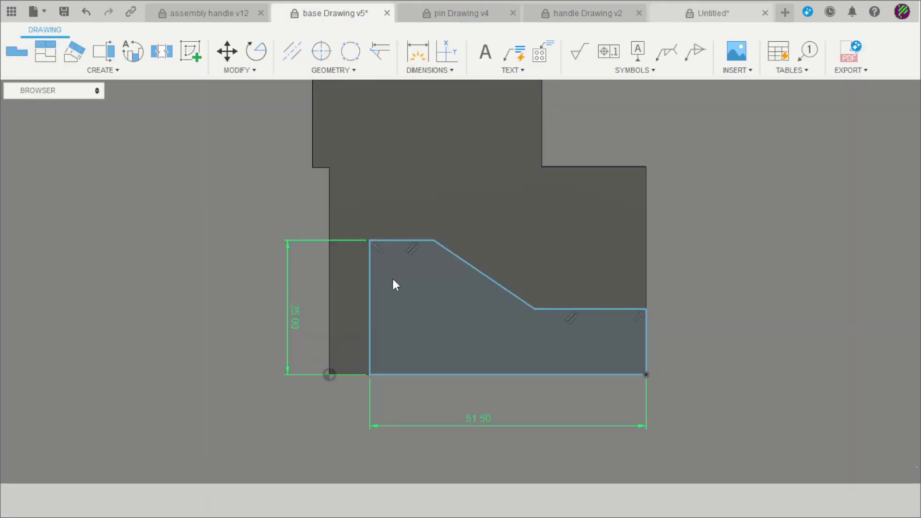
pyautogui.click(402, 212)
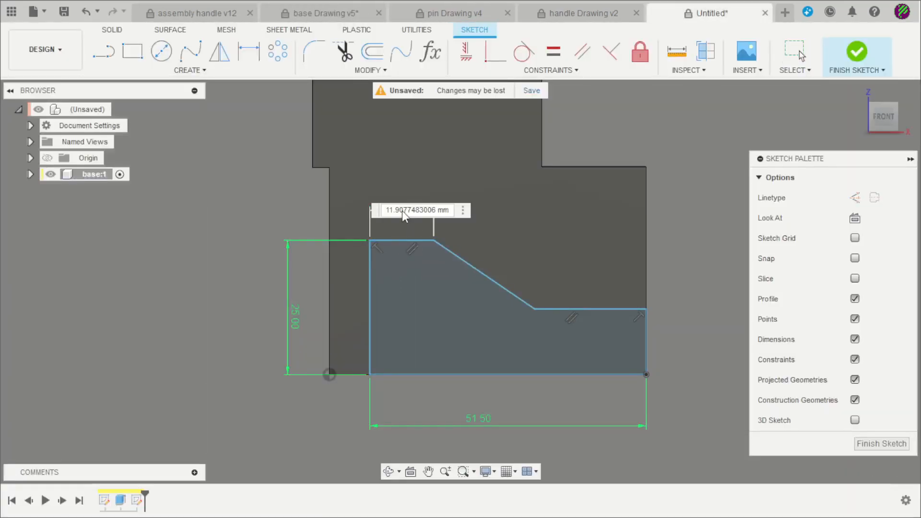
pyautogui.write('8')
pyautogui.press('Return')
pyautogui.scroll(2, 411, 226)
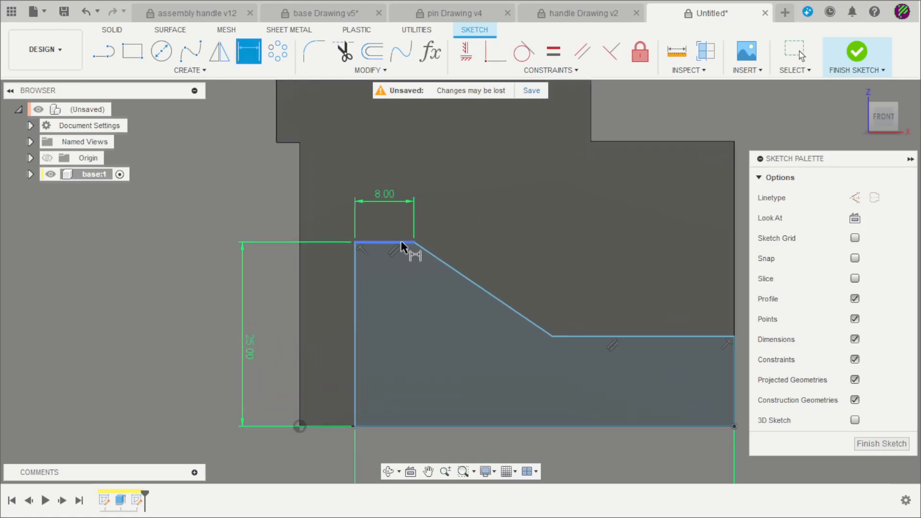
pyautogui.scroll(-2, 477, 277)
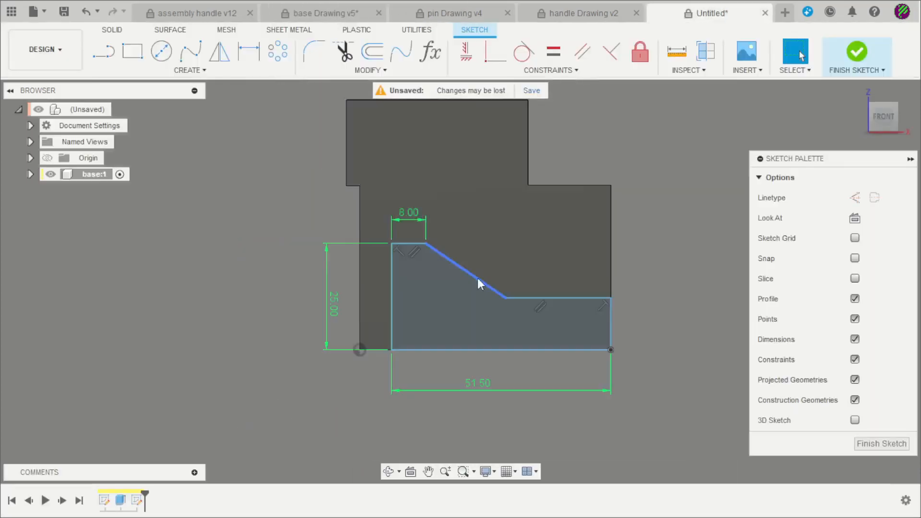
# Step: Dimension the profile's right vertical edge to 20.5 mm
pyautogui.click(606, 329)
pyautogui.click(634, 332)
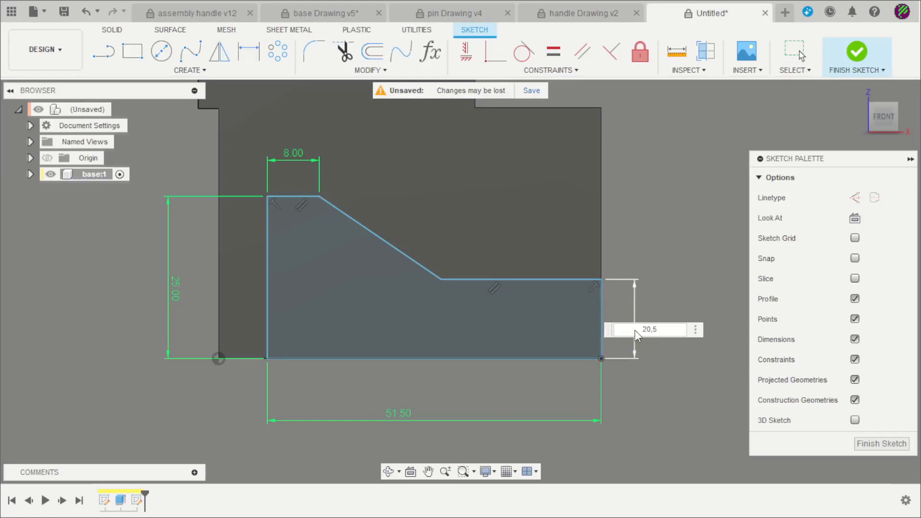
pyautogui.write('20,5')
pyautogui.press('Return')
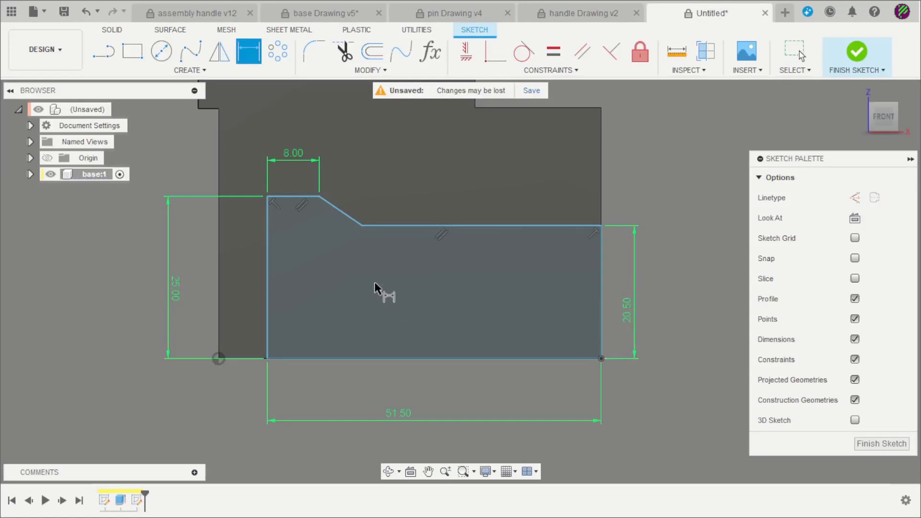
# Step: Add a 35° angular dimension between the profile's sloped edge and the lower horizontal step edge
pyautogui.scroll(2, 383, 294)
pyautogui.click(330, 211)
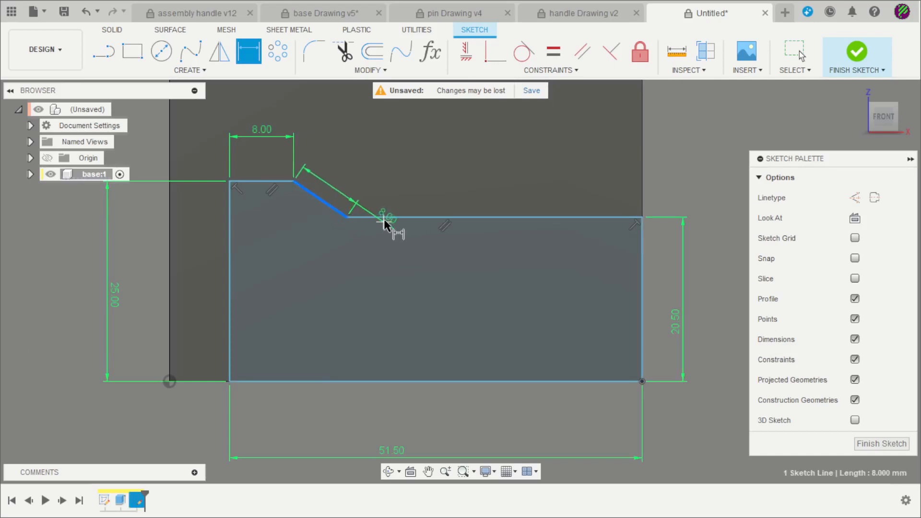
pyautogui.click(384, 217)
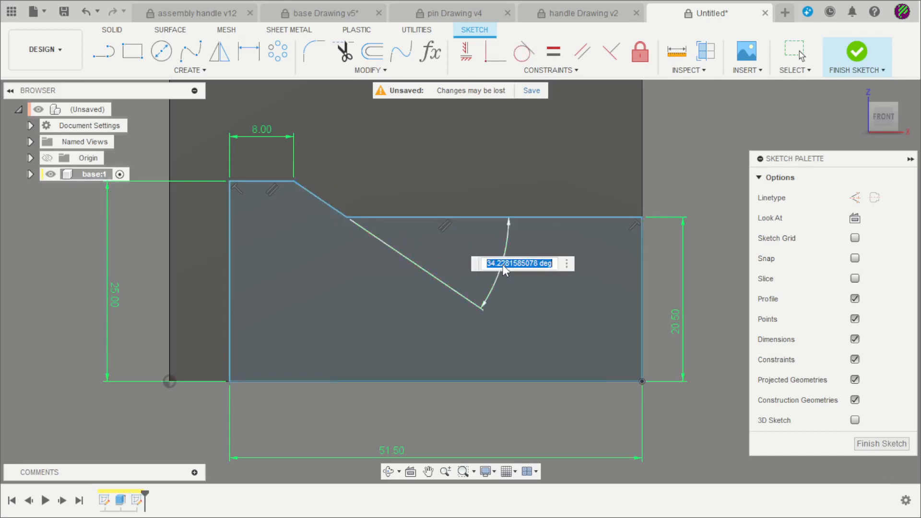
pyautogui.write('35')
pyautogui.press('Return')
pyautogui.scroll(-2, 504, 268)
pyautogui.scroll(6, 298, 367)
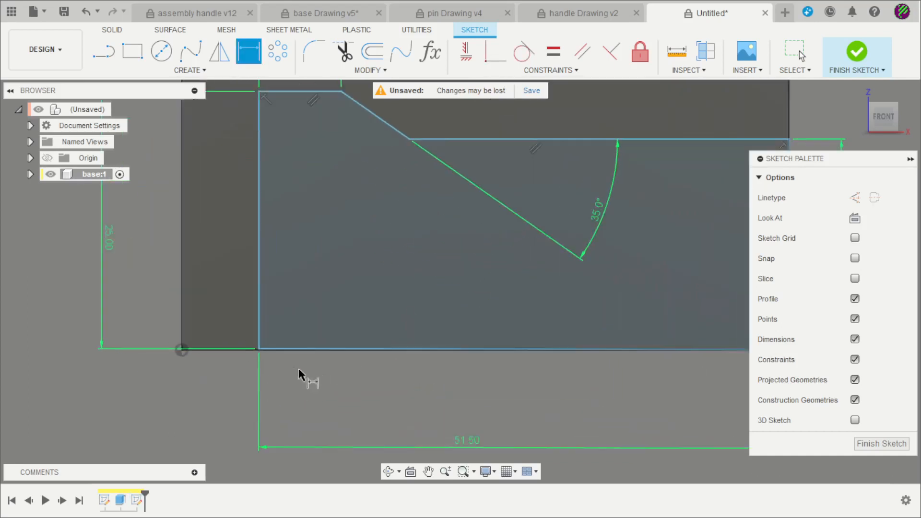
# Step: Constrain the profile's bottom edge horizontal and its right edge vertical, and finish the sketch
pyautogui.press('Escape')
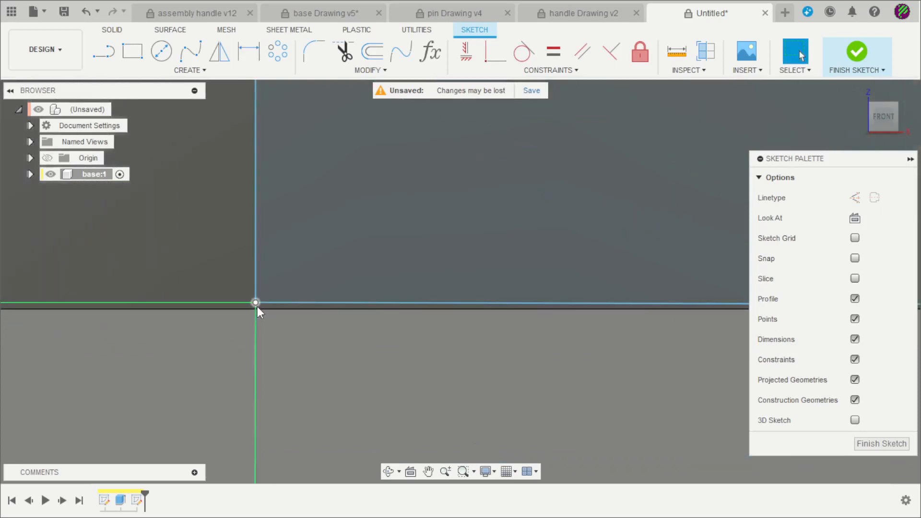
pyautogui.scroll(-5, 279, 255)
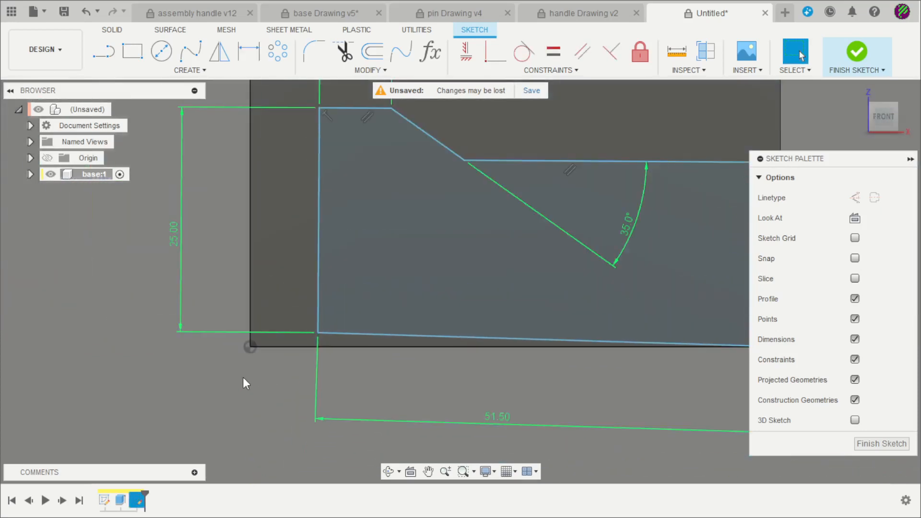
pyautogui.scroll(-2, 242, 376)
pyautogui.click(466, 52)
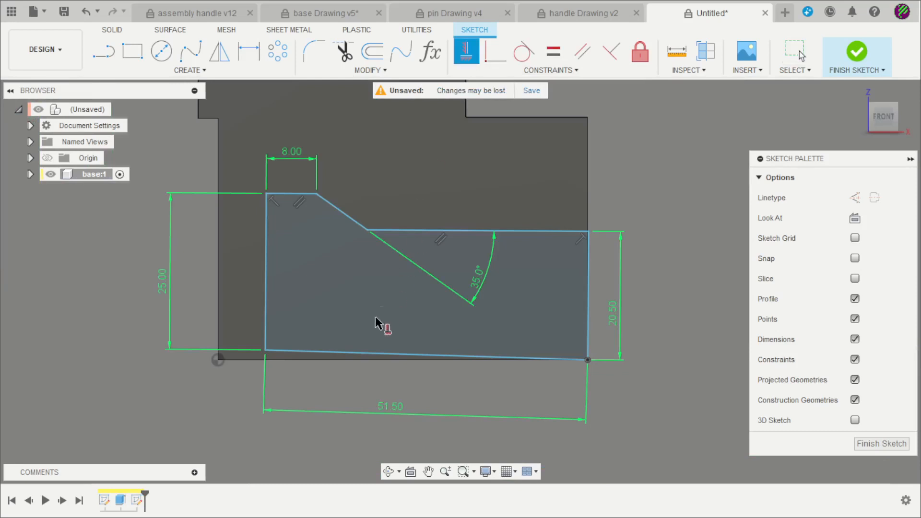
pyautogui.click(377, 355)
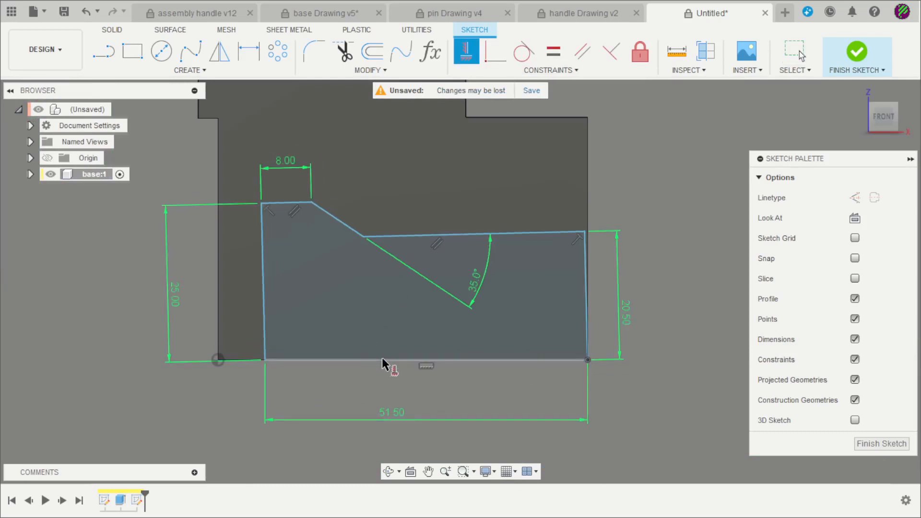
pyautogui.click(583, 259)
pyautogui.scroll(1, 479, 303)
pyautogui.press('Escape')
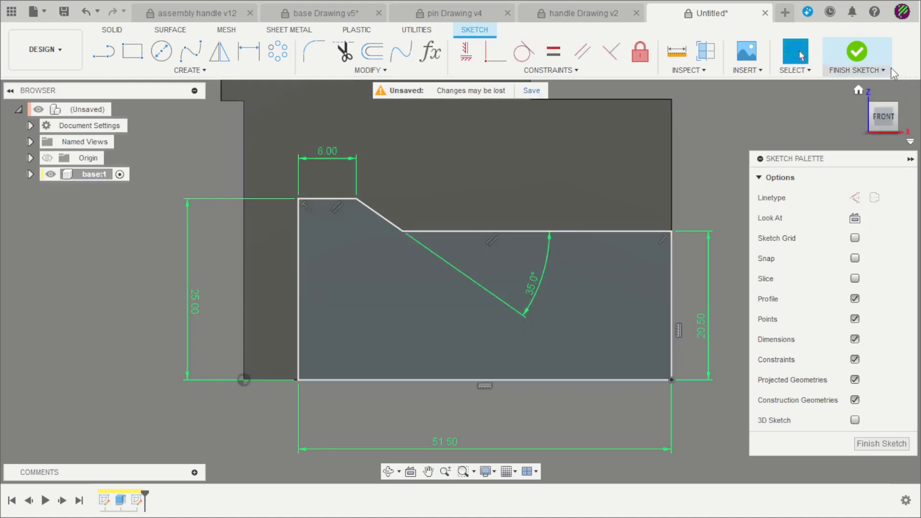
pyautogui.click(855, 53)
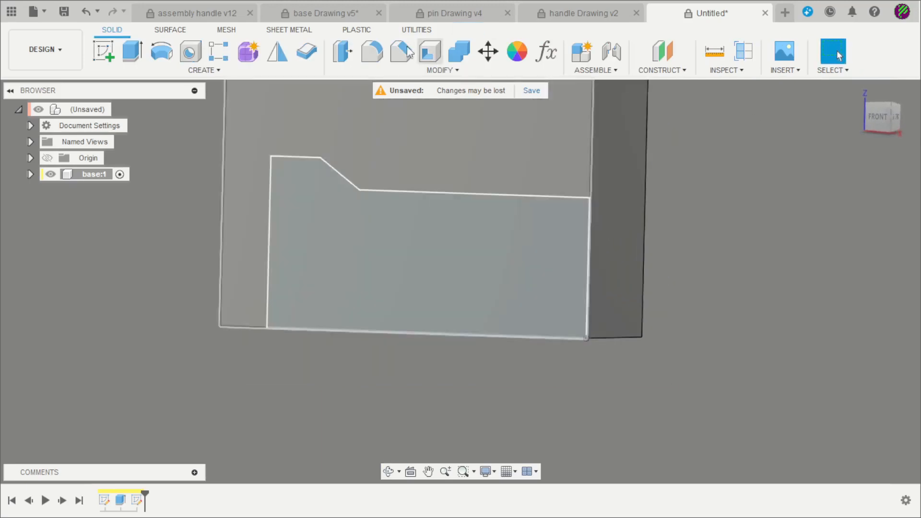
# Step: Check the pocket depth in the base drawing and extrude the profile -7.25 mm as a cut into the body
pyautogui.click(322, 11)
pyautogui.scroll(5, 443, 325)
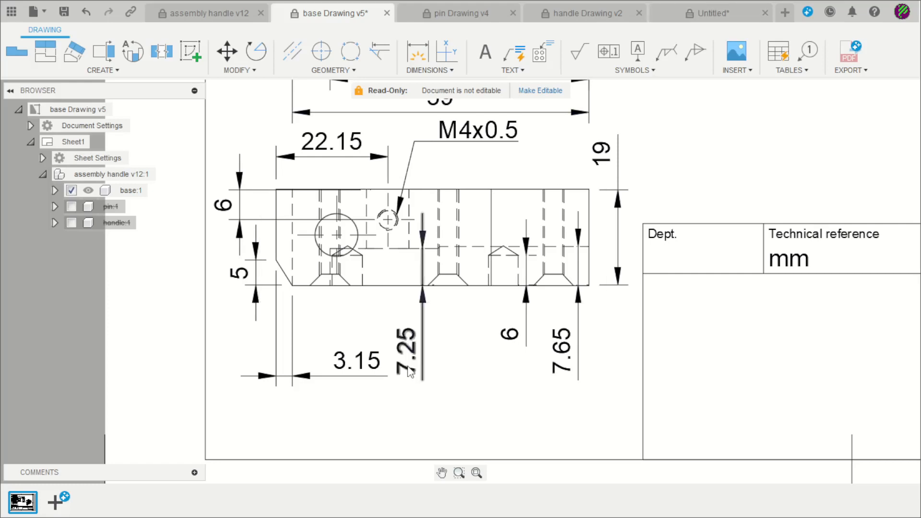
pyautogui.click(676, 15)
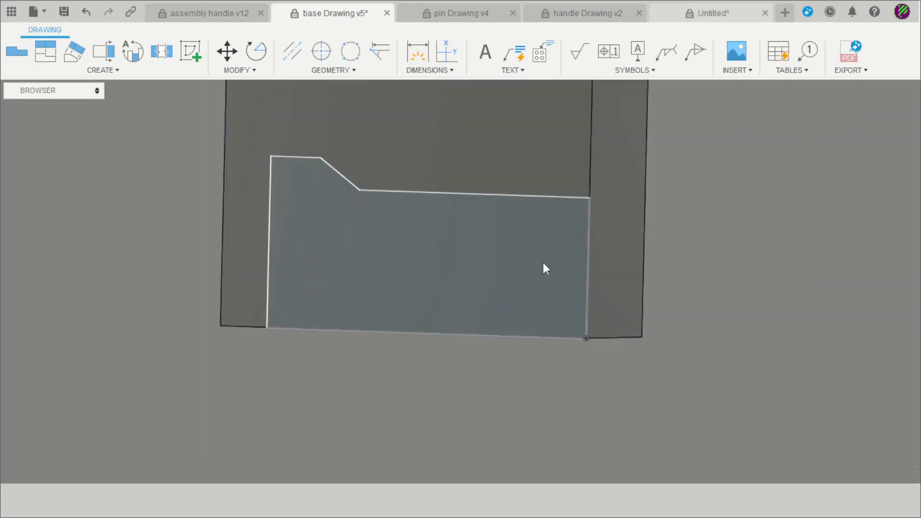
pyautogui.moveTo(435, 423); pyautogui.dragTo(425, 456)
pyautogui.press('e')
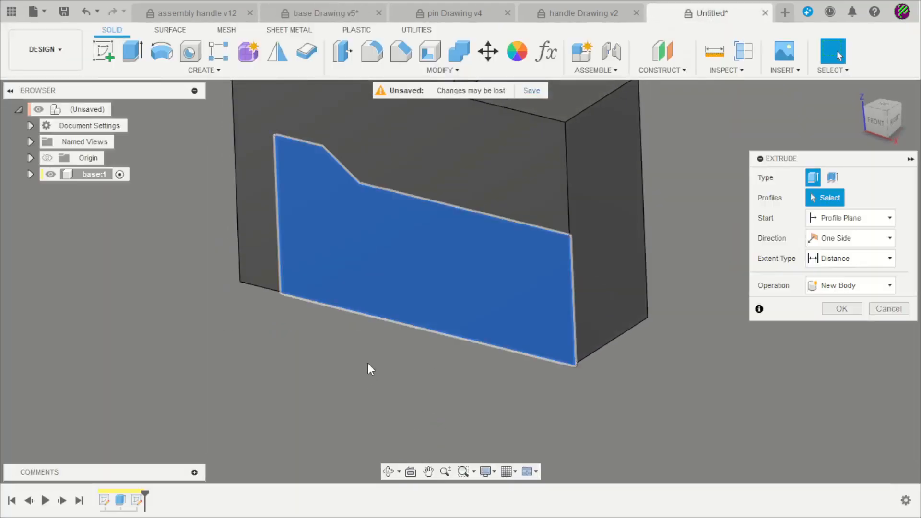
pyautogui.moveTo(406, 273); pyautogui.dragTo(450, 242)
pyautogui.write('-.25')
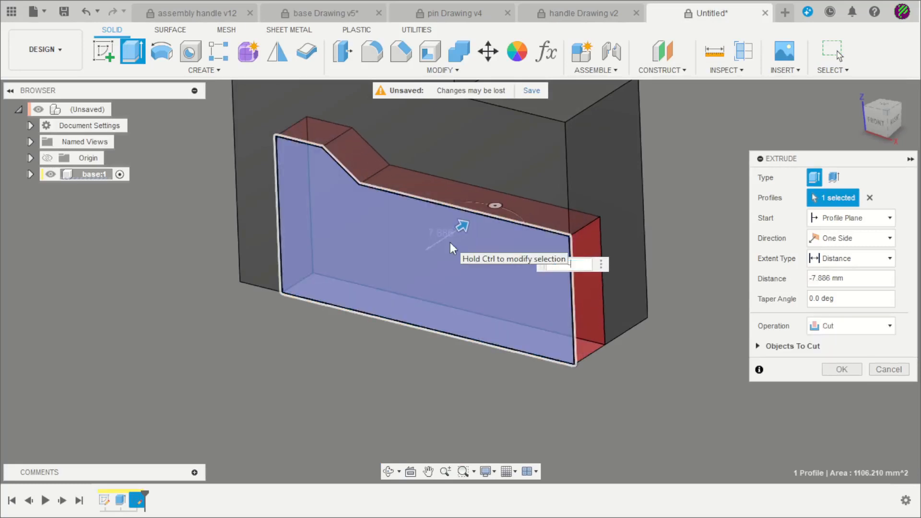
pyautogui.press('Return')
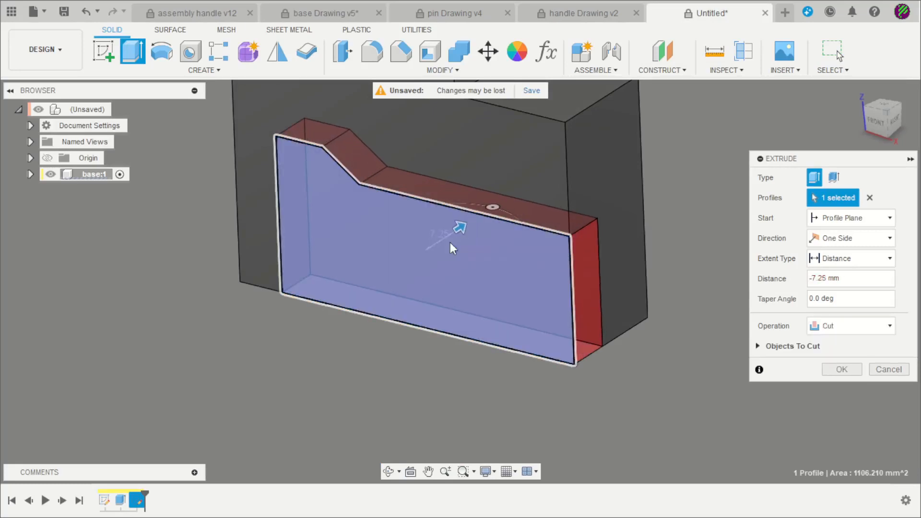
pyautogui.press('Return')
# Step: Fillet the pocket's upper left corner edge and both edges of the sloped wall with a 3 mm radius
pyautogui.keyDown('shift'); pyautogui.moveTo(336, 410); pyautogui.dragTo(271, 326, button='middle'); pyautogui.keyUp('shift')
pyautogui.scroll(4, 240, 320)
pyautogui.press('f')
pyautogui.scroll(5, 353, 332)
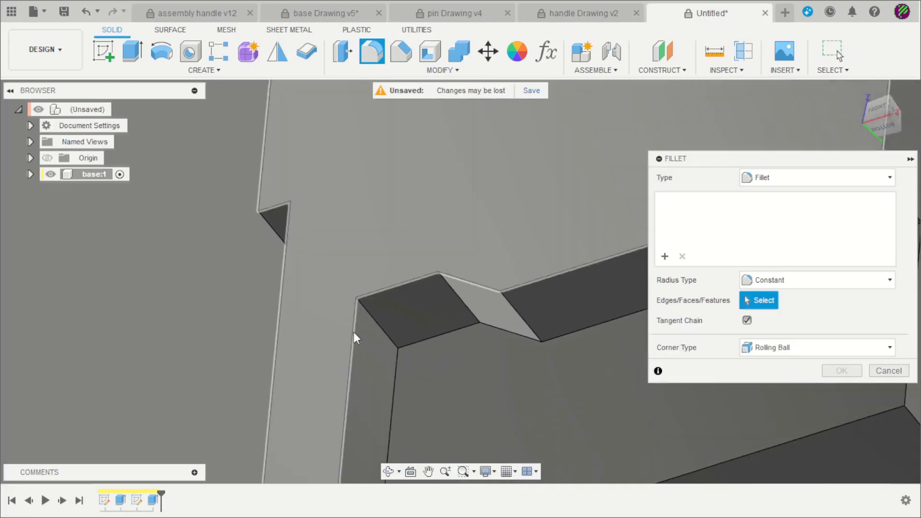
pyautogui.click(379, 324)
pyautogui.click(459, 301)
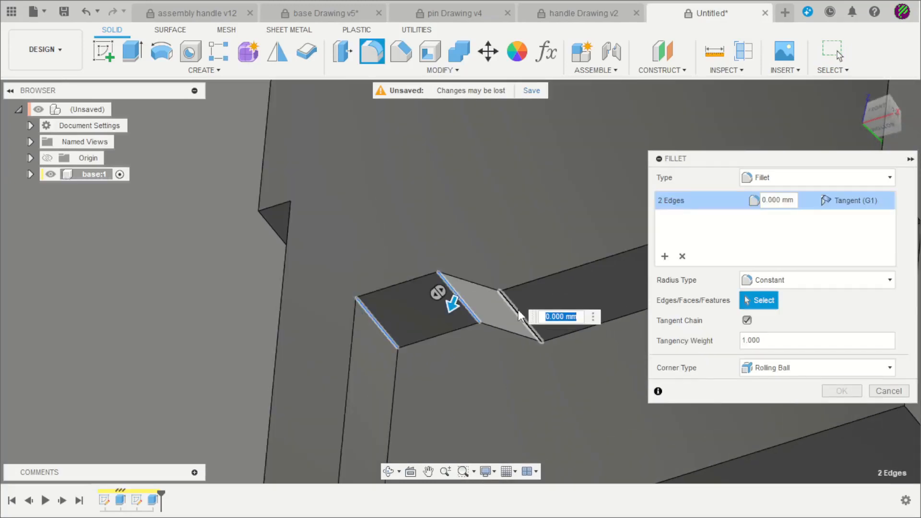
pyautogui.click(517, 311)
pyautogui.write('3')
pyautogui.press('Return')
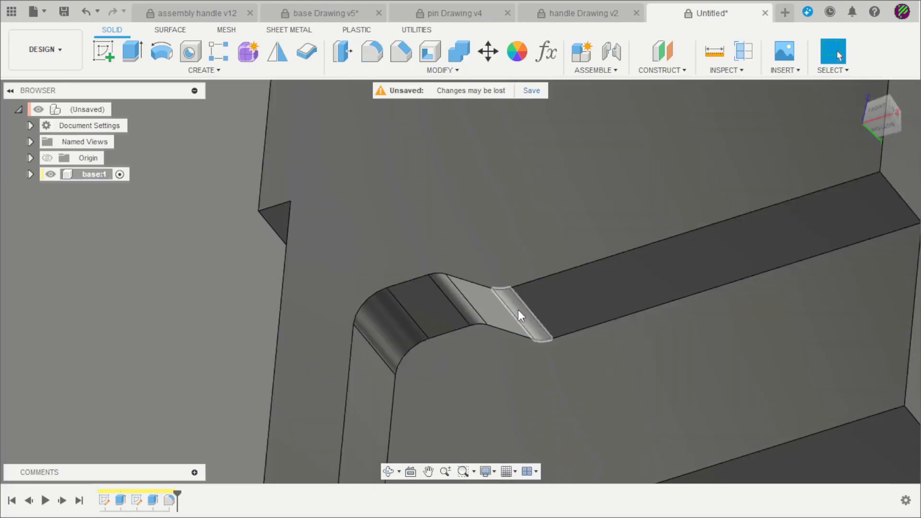
# Step: Start a new sketch on the floor face of the pocket
pyautogui.scroll(-6, 397, 278)
pyautogui.keyDown('shift'); pyautogui.moveTo(305, 330); pyautogui.dragTo(306, 348, button='middle'); pyautogui.keyUp('shift')
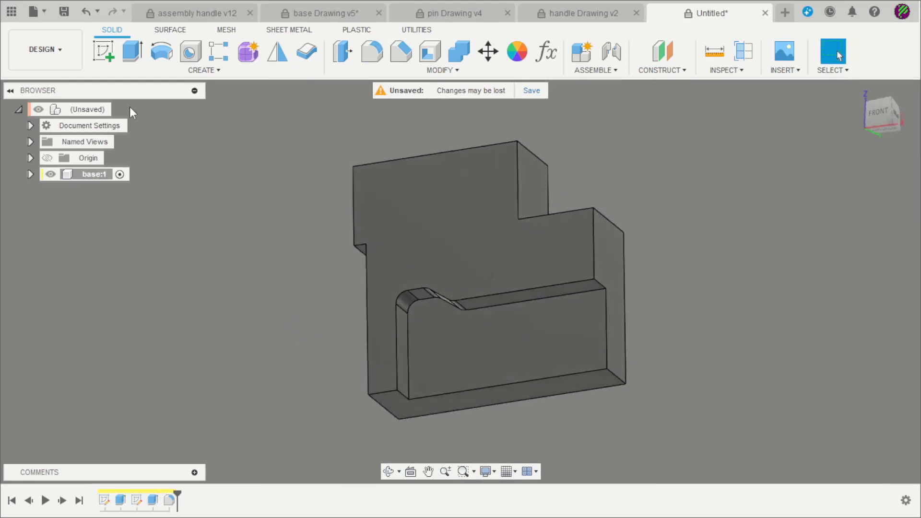
pyautogui.click(104, 48)
pyautogui.click(513, 348)
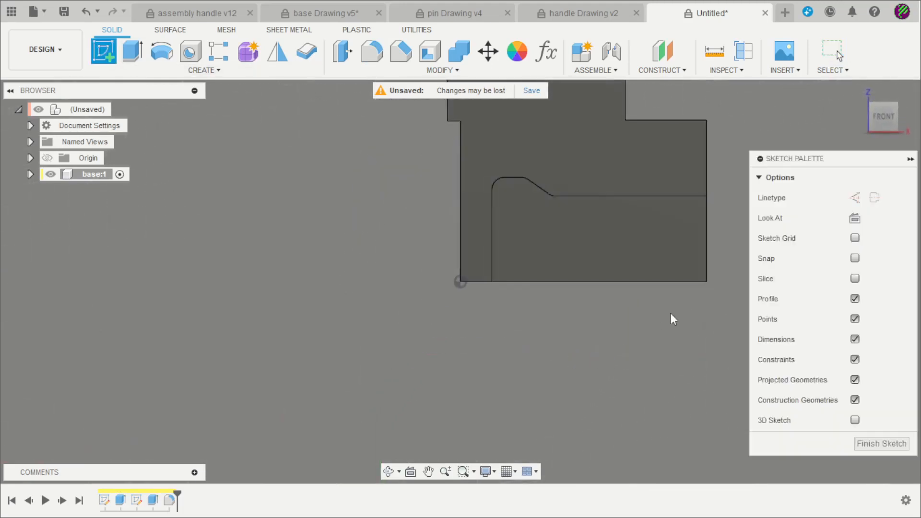
pyautogui.scroll(4, 738, 221)
pyautogui.scroll(-6, 381, 386)
pyautogui.scroll(4, 451, 352)
pyautogui.scroll(2, 491, 334)
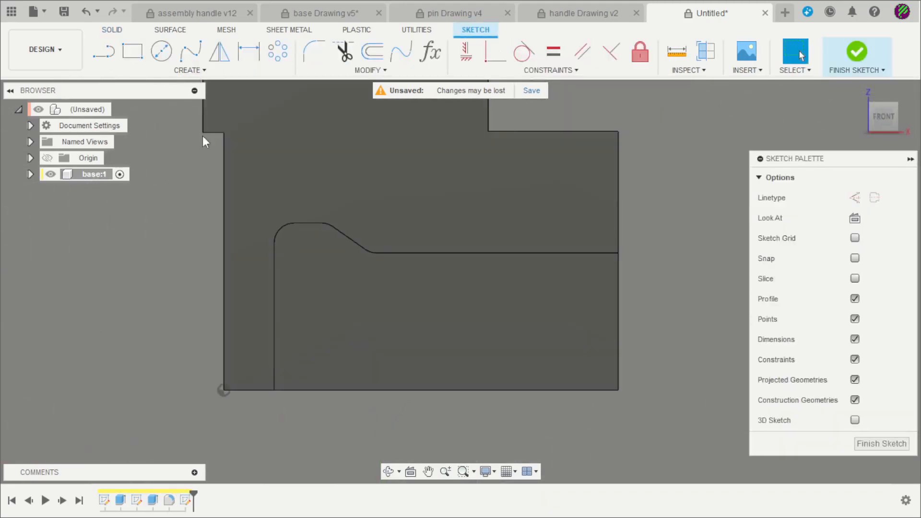
# Step: Sketch a two-point rectangle on the right half of the pocket floor, clear of the surrounding edges
pyautogui.click(105, 53)
pyautogui.scroll(2, 433, 295)
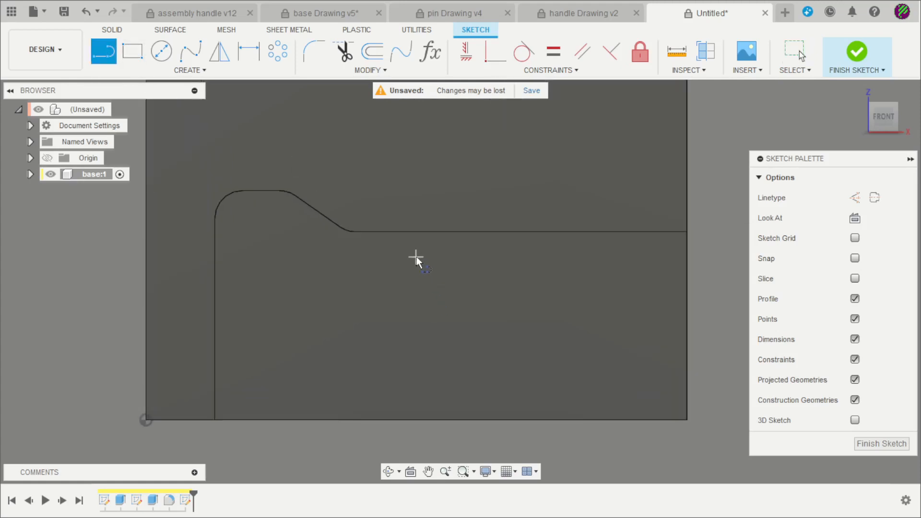
pyautogui.click(132, 51)
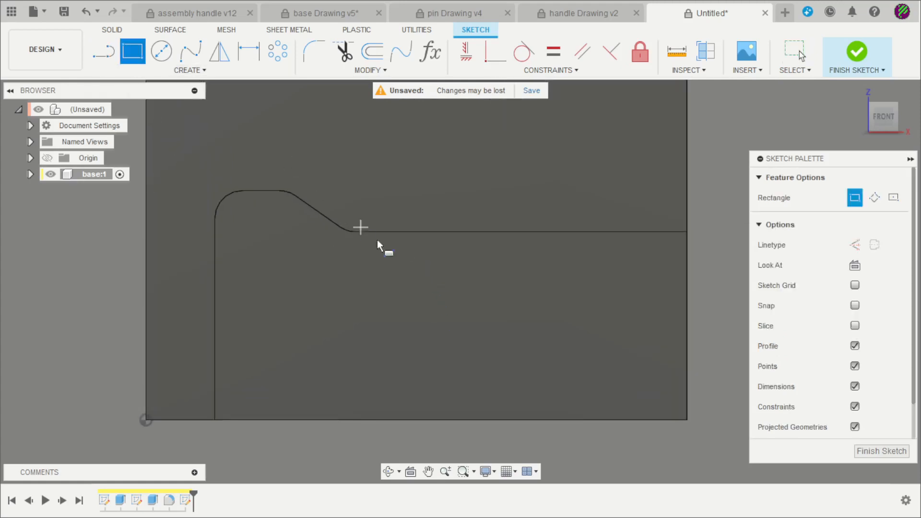
pyautogui.click(397, 261)
pyautogui.click(623, 374)
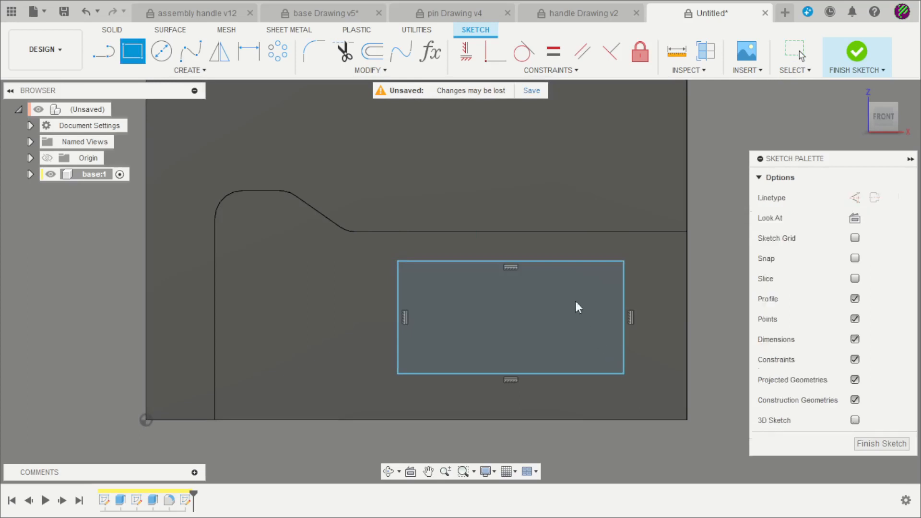
pyautogui.press('Escape')
# Step: Make the rectangle's lower right corner coincident with the lower right corner of the body
pyautogui.click(494, 51)
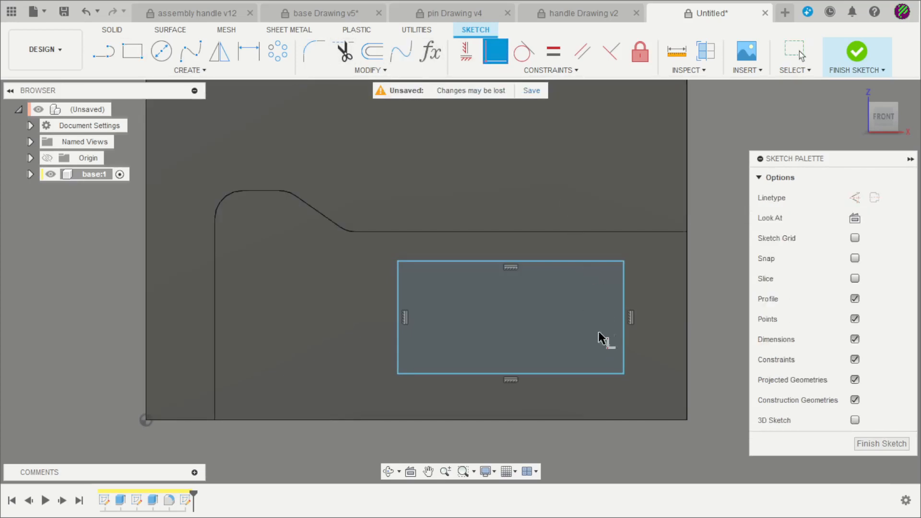
pyautogui.moveTo(623, 375); pyautogui.dragTo(687, 420)
pyautogui.press('Escape')
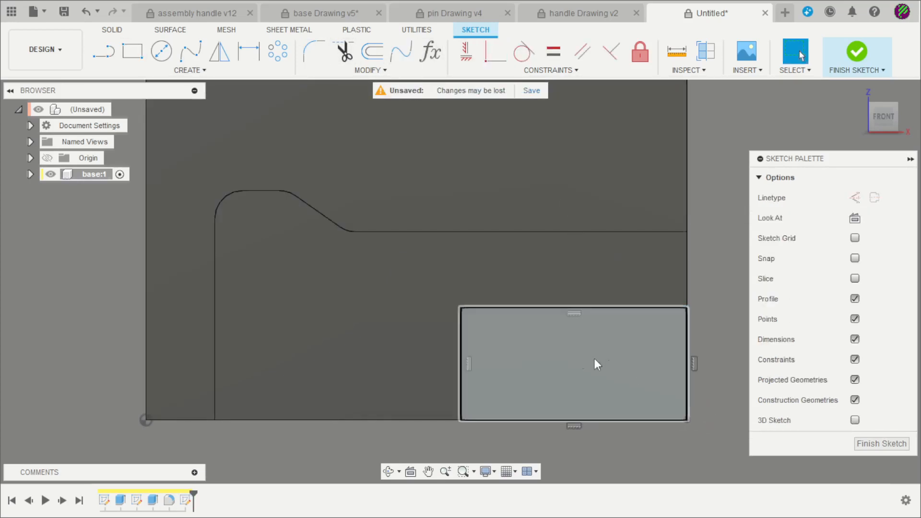
# Step: Check the recess size in the base drawing and set the rectangle's height to 20.5 mm
pyautogui.scroll(1, 536, 368)
pyautogui.scroll(-2, 513, 365)
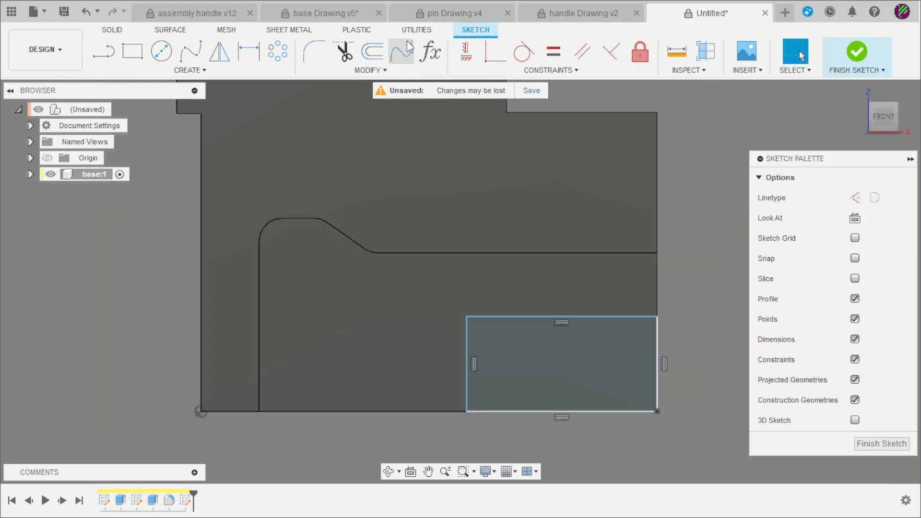
pyautogui.click(340, 17)
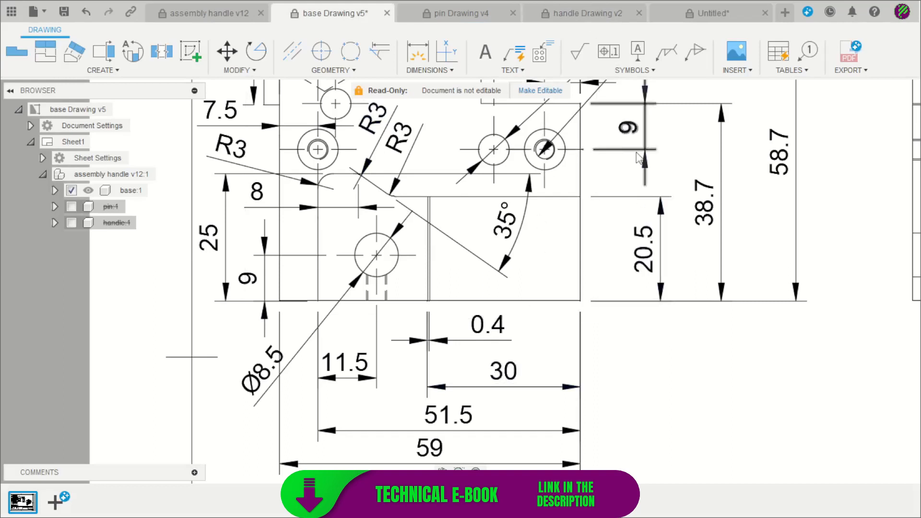
pyautogui.click(675, 15)
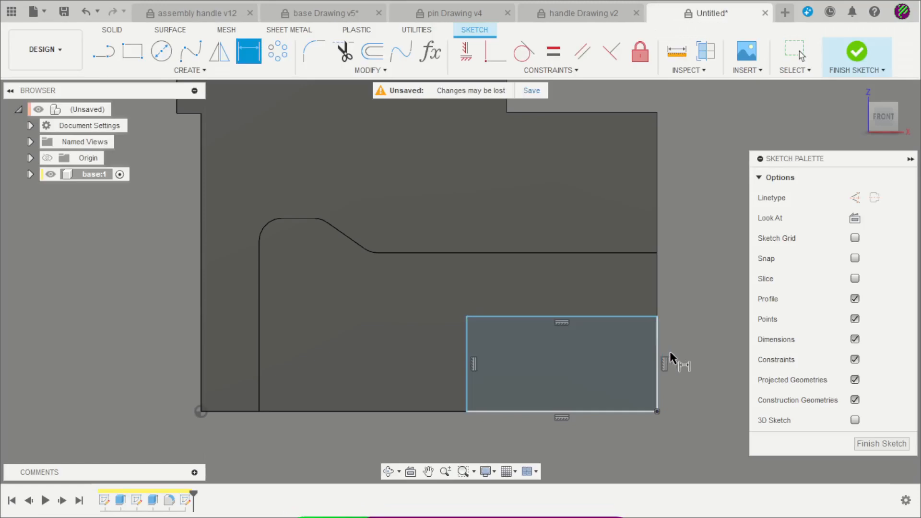
pyautogui.press('d')
pyautogui.click(656, 355)
pyautogui.click(698, 358)
pyautogui.write('20.5')
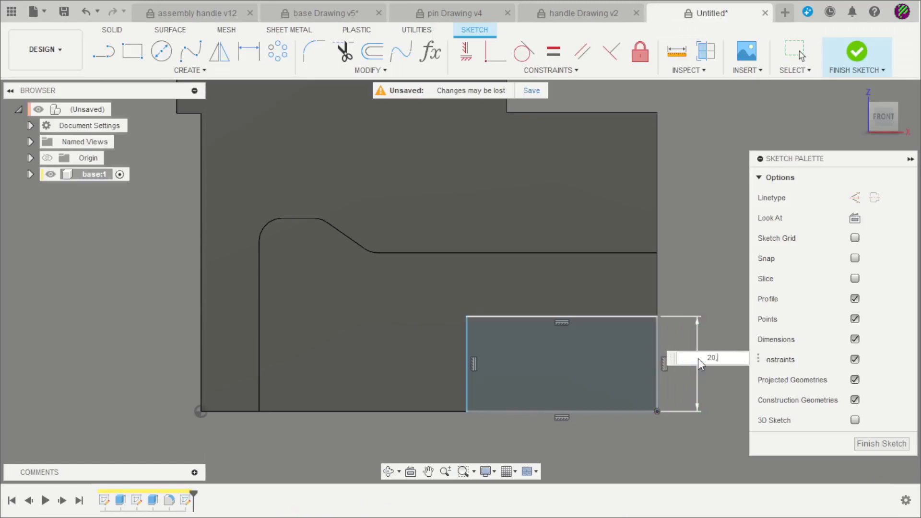
pyautogui.press('Return')
# Step: Dimension the rectangle's bottom edge to a width of 30 mm and end dimensioning
pyautogui.click(600, 411)
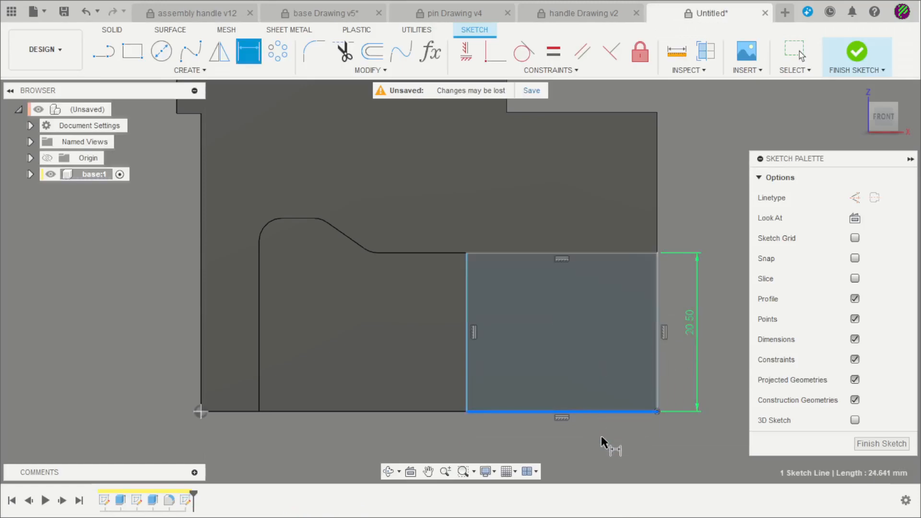
pyautogui.click(600, 442)
pyautogui.write('30')
pyautogui.press('Return')
pyautogui.scroll(-3, 534, 281)
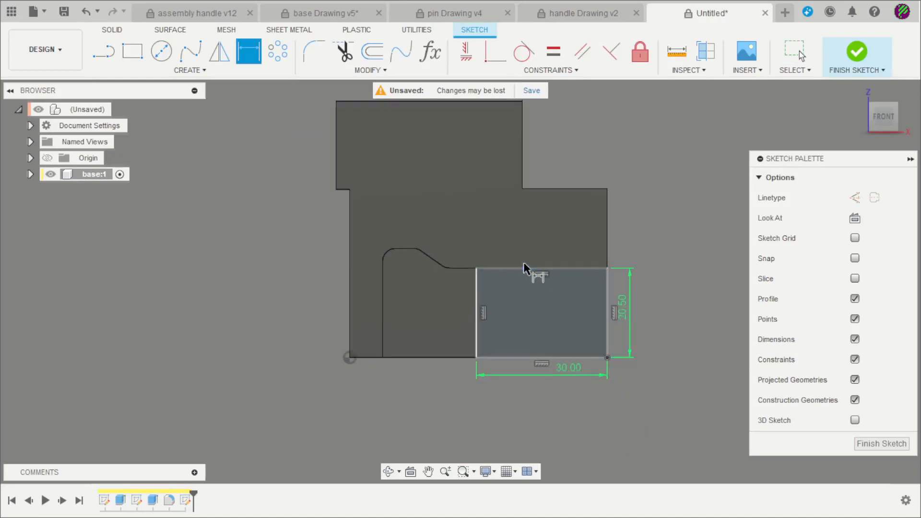
pyautogui.keyDown('shift'); pyautogui.moveTo(593, 317); pyautogui.dragTo(547, 307, button='middle'); pyautogui.keyUp('shift')
pyautogui.scroll(3, 548, 307)
pyautogui.scroll(1, 520, 291)
pyautogui.press('Escape')
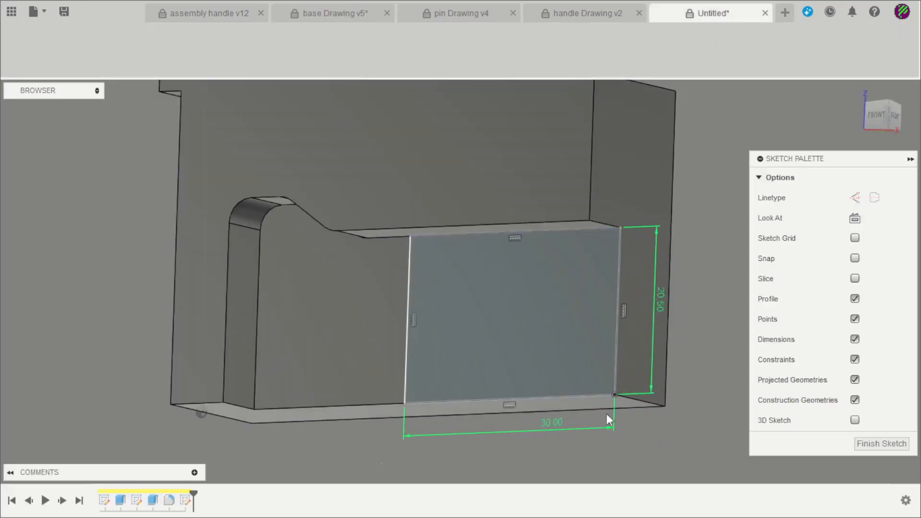
# Step: Extrude the rectangle profile by -0.4 mm as a cut into the pocket floor
pyautogui.keyDown('shift'); pyautogui.moveTo(613, 430); pyautogui.dragTo(557, 470, button='middle'); pyautogui.keyUp('shift')
pyautogui.press('e')
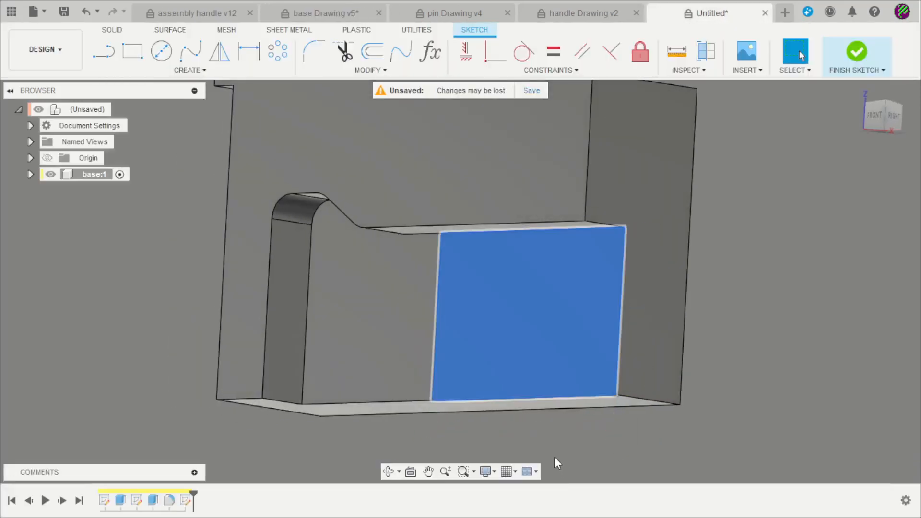
pyautogui.write('-')
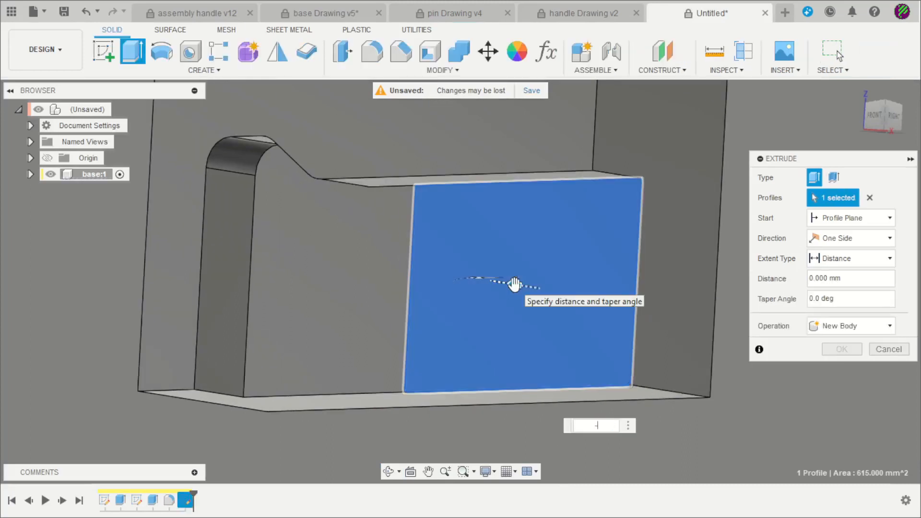
pyautogui.write('0,4')
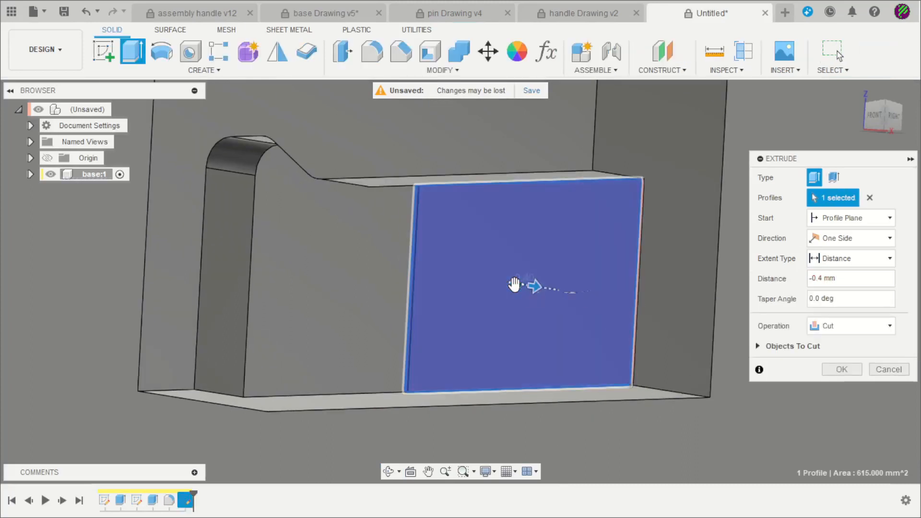
pyautogui.press('Return')
# Step: Chamfer the vertical inner edge at the foot of the recess step with an equal distance of 0.4 mm
pyautogui.keyDown('shift'); pyautogui.moveTo(514, 285); pyautogui.dragTo(494, 255, button='middle'); pyautogui.keyUp('shift')
pyautogui.scroll(8, 398, 406)
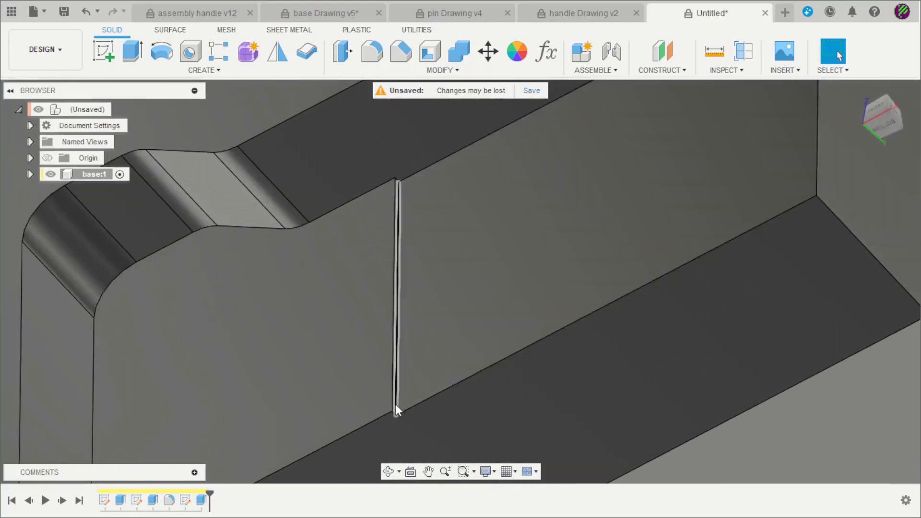
pyautogui.press('c')
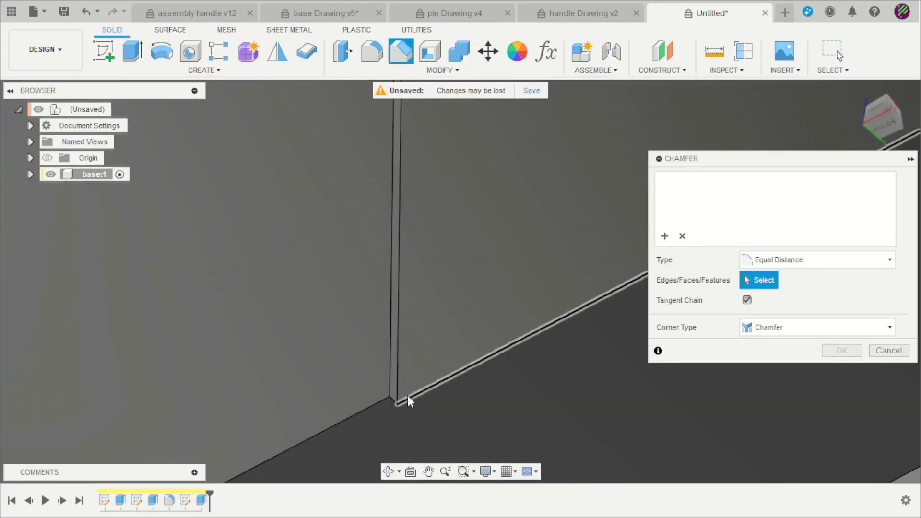
pyautogui.click(398, 376)
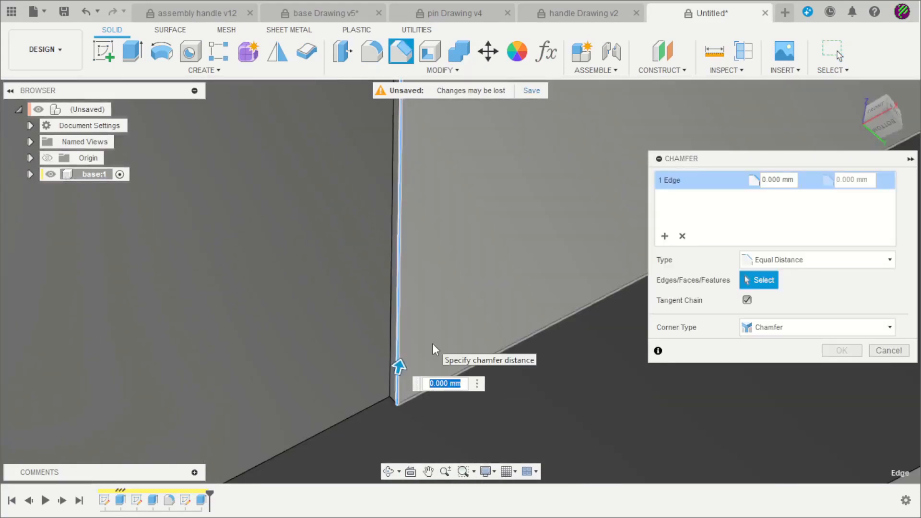
pyautogui.write('0,4')
pyautogui.press('Return')
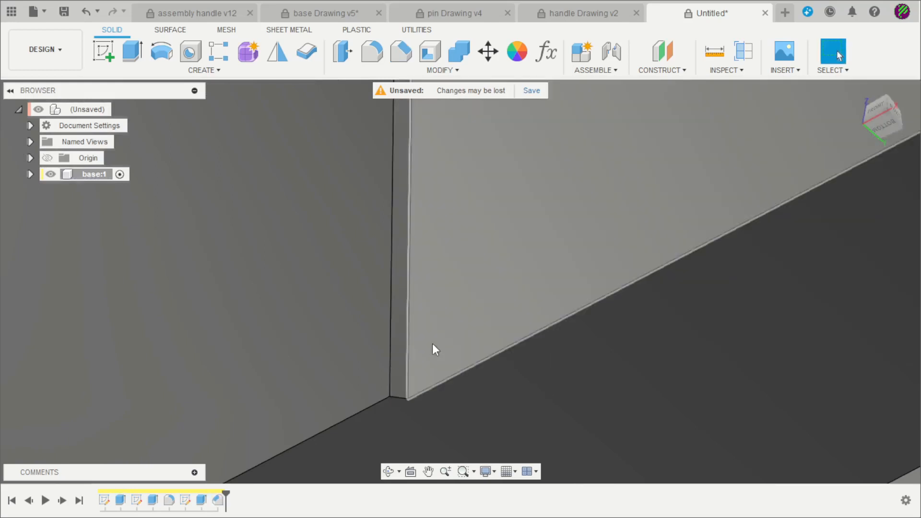
# Step: Chamfer the body's upper left front vertical edge using two distances, 3.15 mm along the front face and 5 mm along the side, per the base drawing
pyautogui.scroll(-10, 408, 305)
pyautogui.keyDown('shift'); pyautogui.moveTo(493, 301); pyautogui.dragTo(665, 374, button='middle'); pyautogui.keyUp('shift')
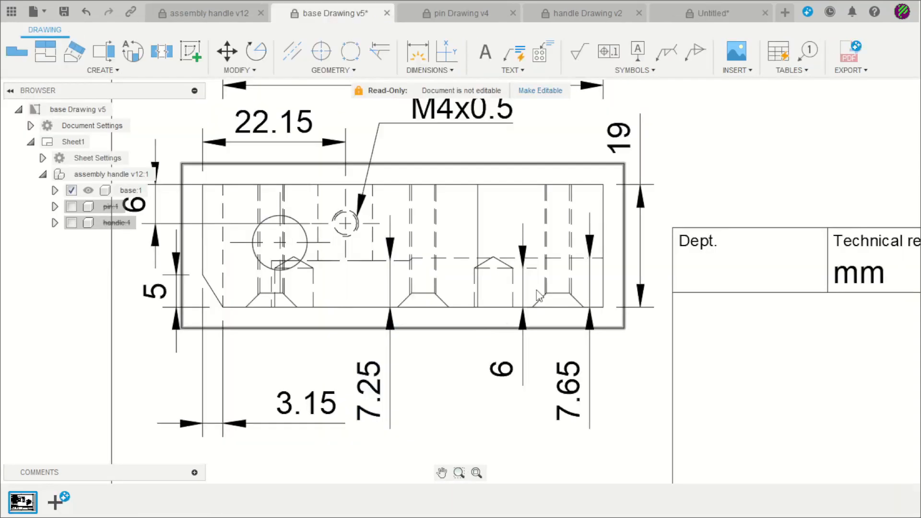
pyautogui.click(726, 11)
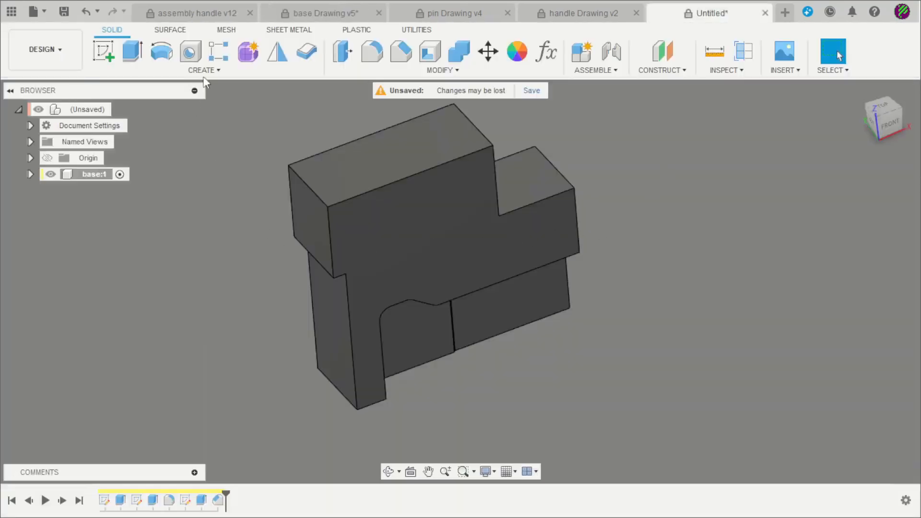
pyautogui.click(401, 52)
pyautogui.scroll(5, 337, 266)
pyautogui.click(349, 270)
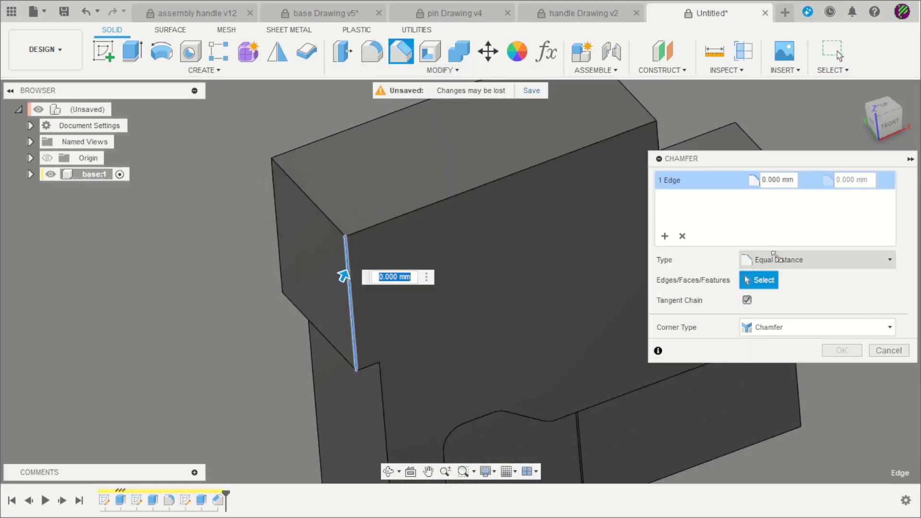
pyautogui.click(816, 259)
pyautogui.click(767, 274)
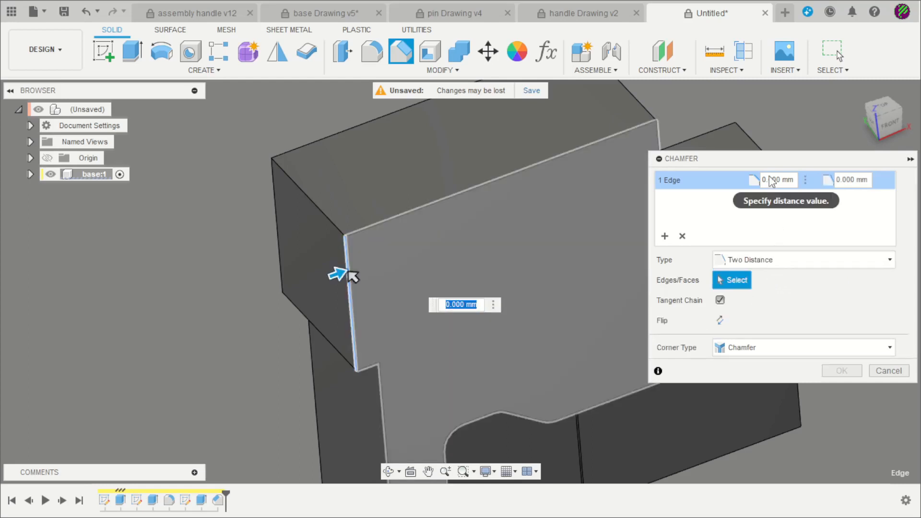
pyautogui.moveTo(344, 273); pyautogui.dragTo(365, 285)
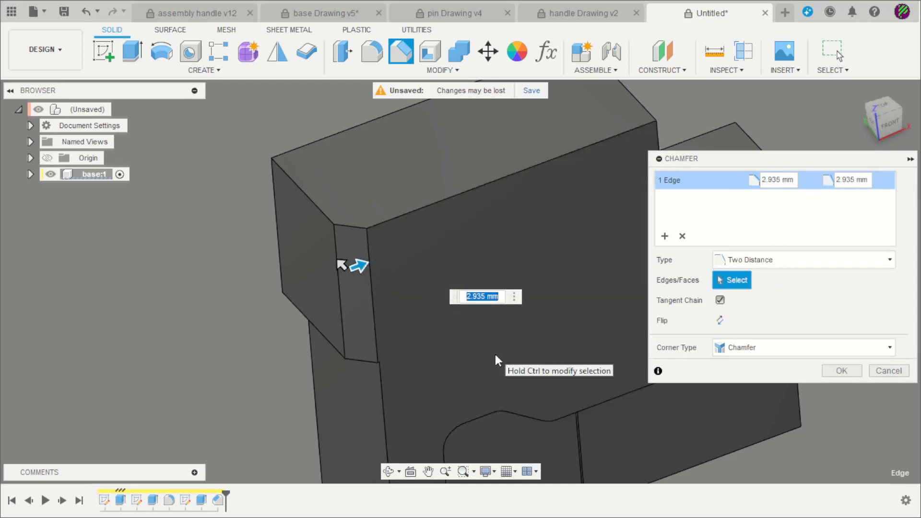
pyautogui.write('5')
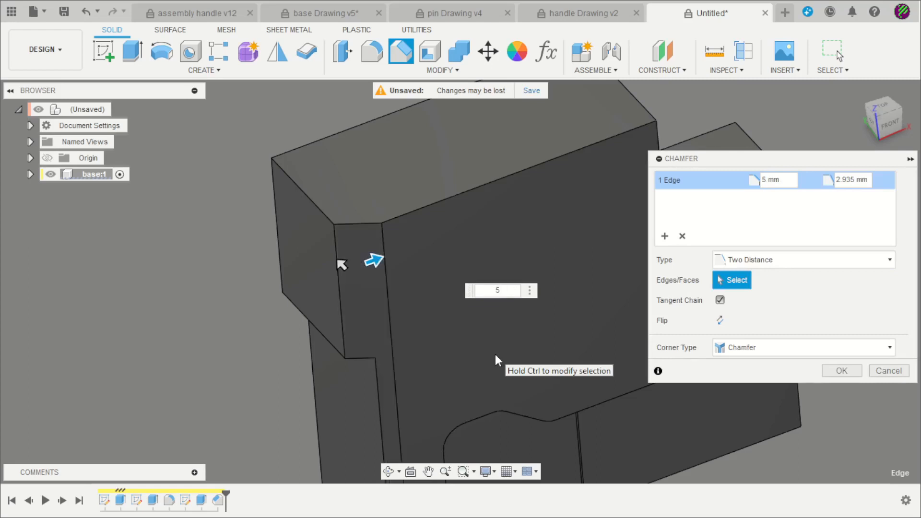
pyautogui.press('BackSpace')
pyautogui.write('3,15')
pyautogui.press('Tab')
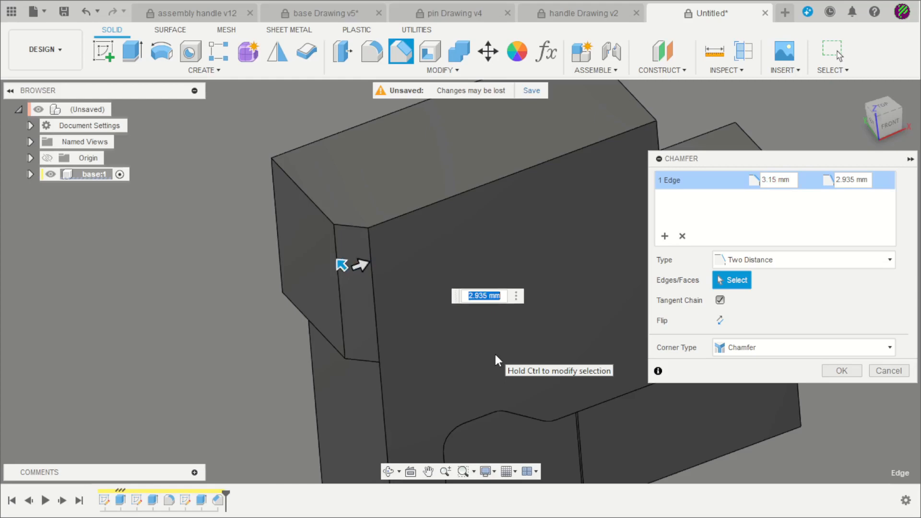
pyautogui.write('3')
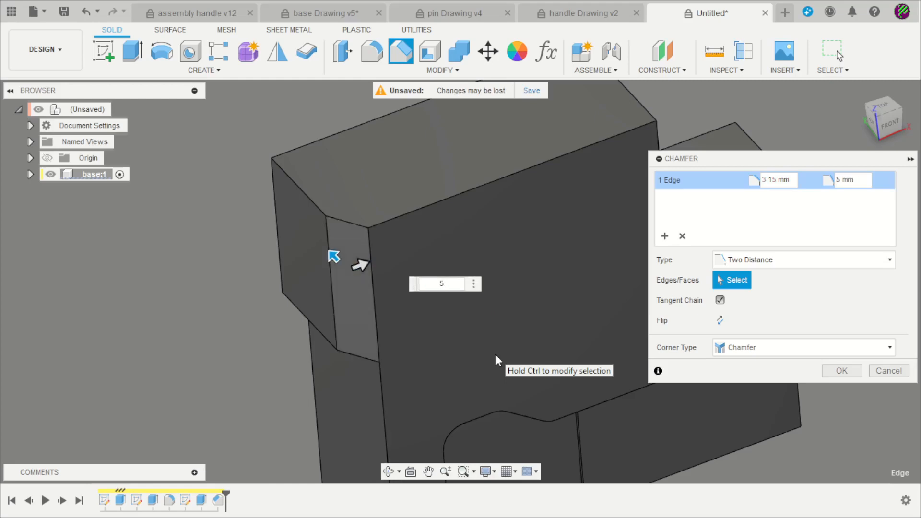
pyautogui.press('Return')
# Step: Place a hole on the left pocket floor face, 9 mm from its bottom edge and 11.5 mm from its left edge, following the base drawing
pyautogui.scroll(-5, 335, 269)
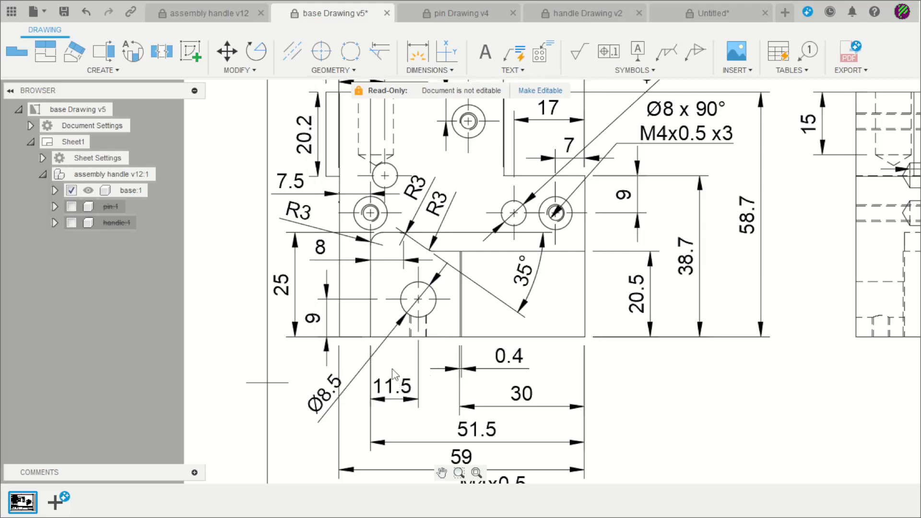
pyautogui.click(710, 10)
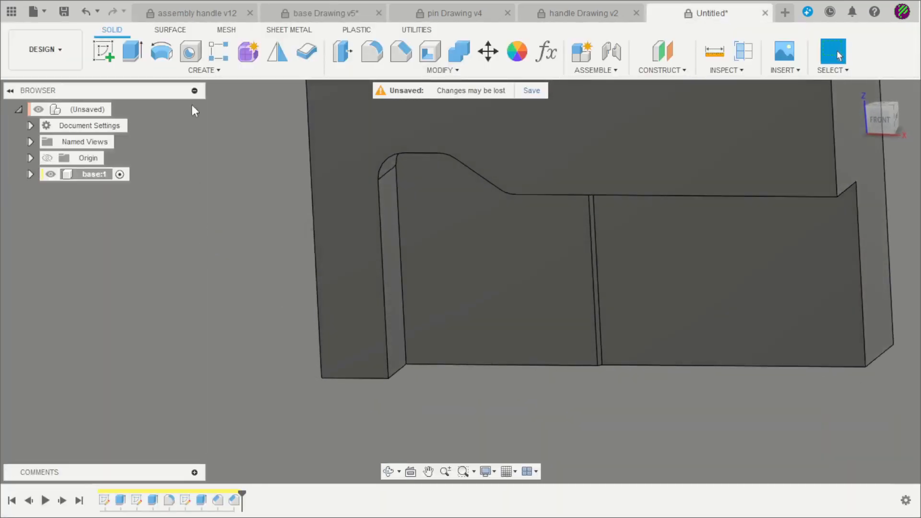
pyautogui.click(190, 51)
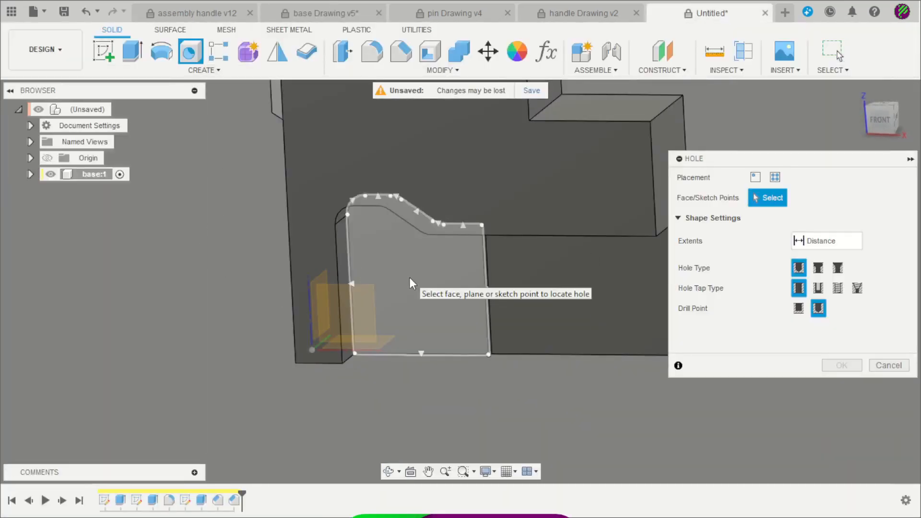
pyautogui.click(409, 277)
pyautogui.scroll(2, 416, 292)
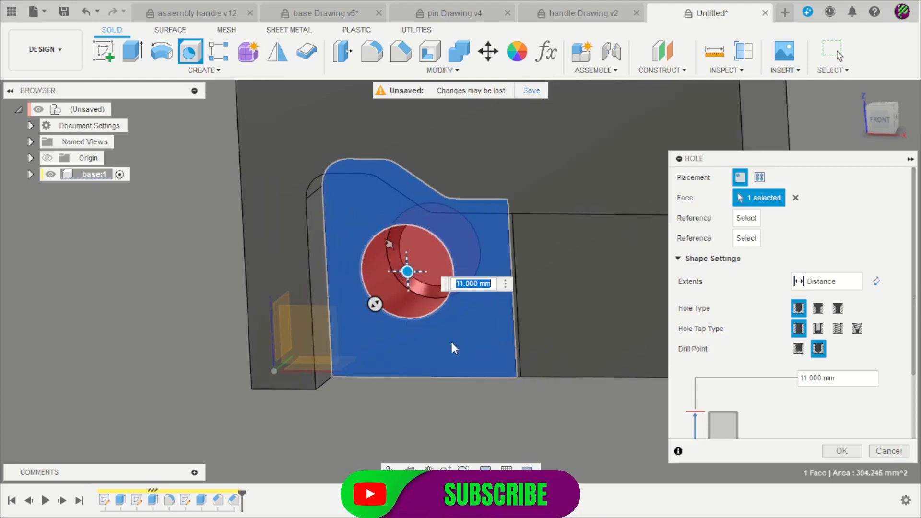
pyautogui.click(447, 375)
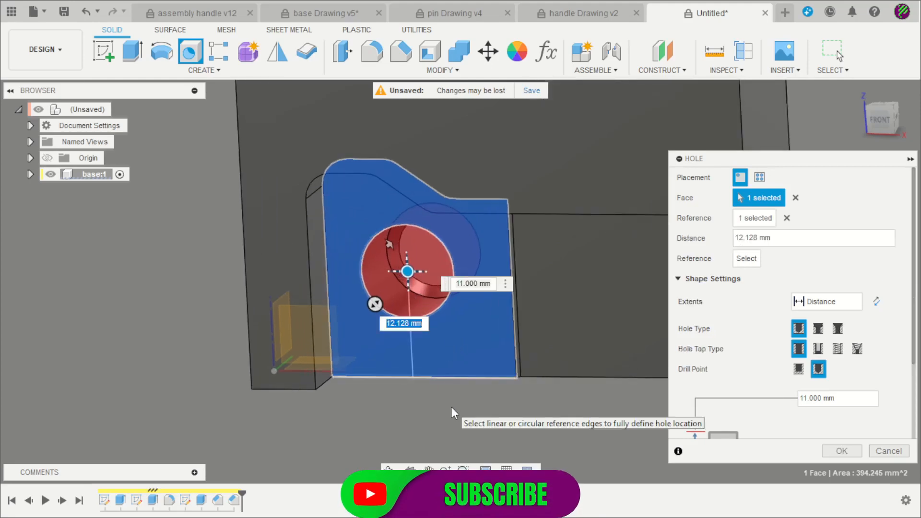
pyautogui.write('9')
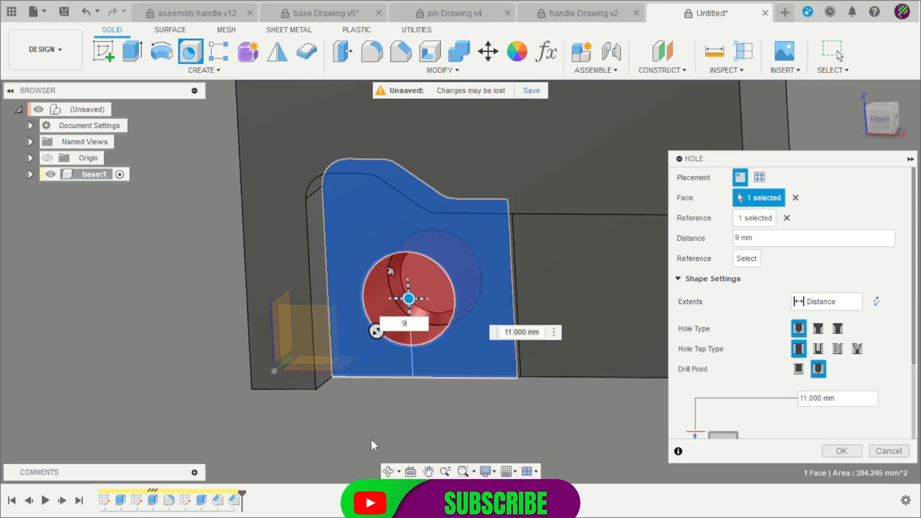
pyautogui.keyDown('shift'); pyautogui.moveTo(371, 439); pyautogui.dragTo(354, 429, button='middle'); pyautogui.keyUp('shift')
pyautogui.click(327, 271)
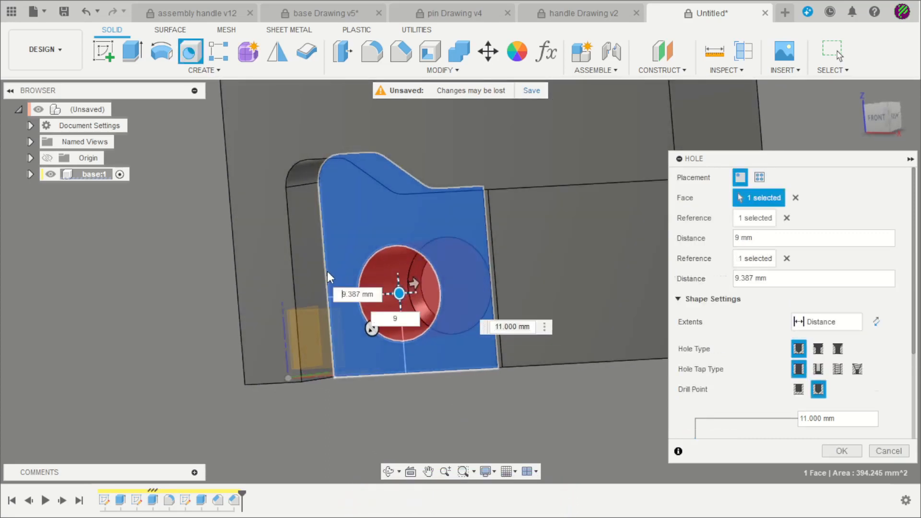
pyautogui.write('11,5')
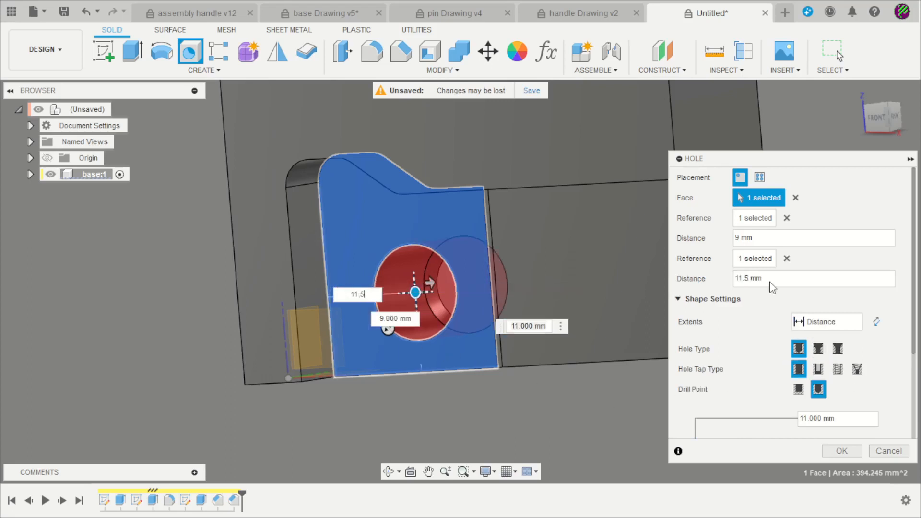
# Step: Make the simple hole go all the way through with a diameter of 8.5 mm, and create it
pyautogui.scroll(-5, 699, 332)
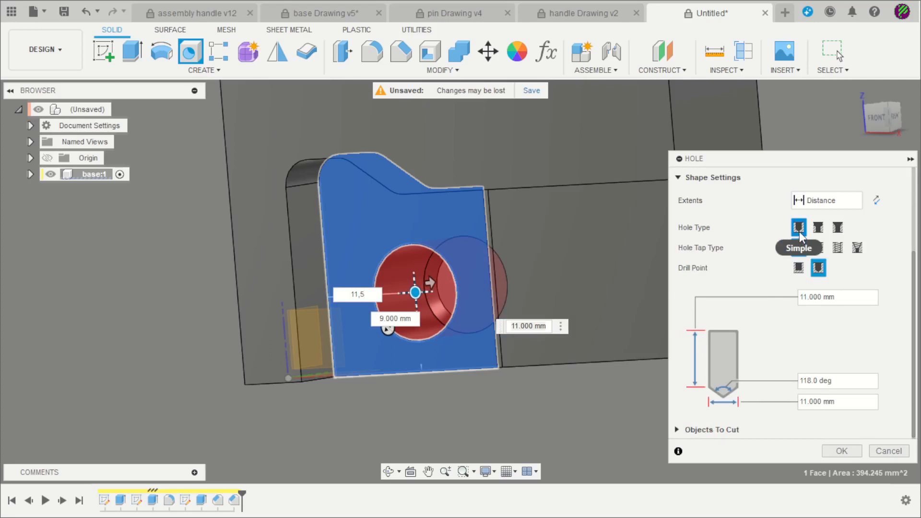
pyautogui.scroll(-1, 744, 302)
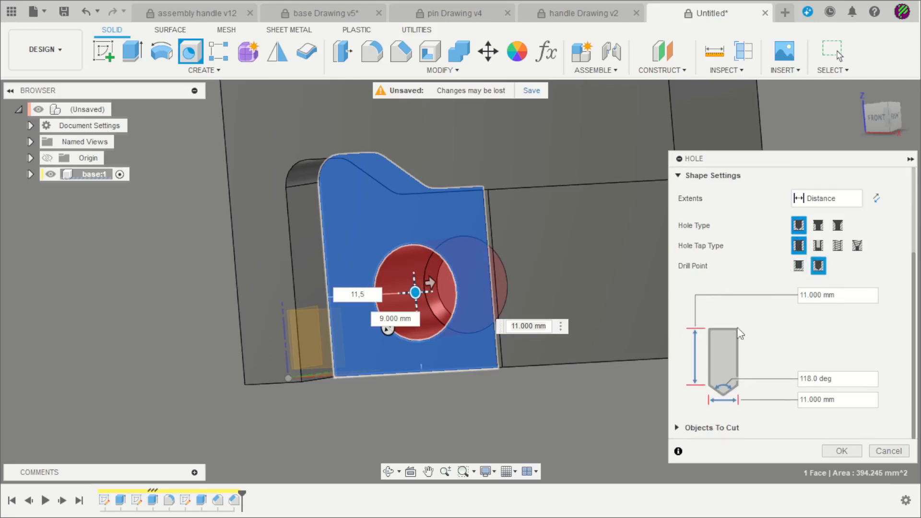
pyautogui.scroll(3, 772, 263)
pyautogui.click(816, 279)
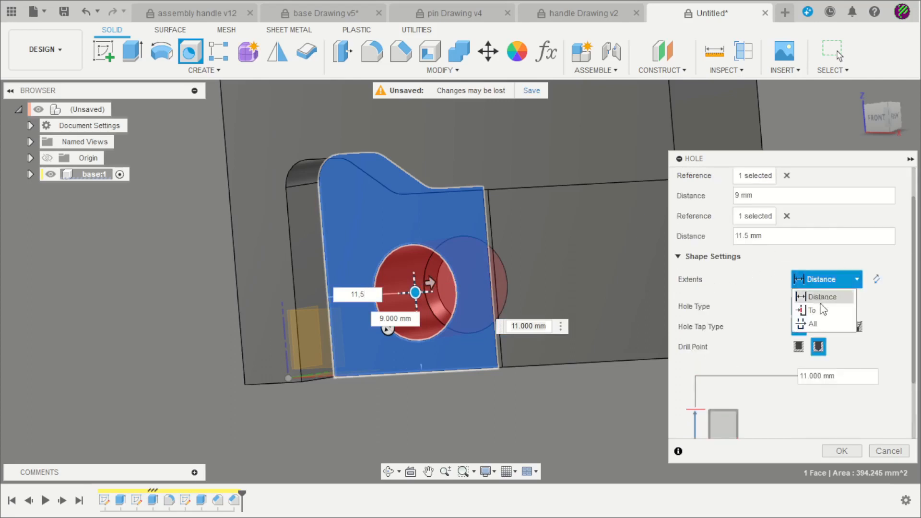
pyautogui.scroll(-3, 725, 303)
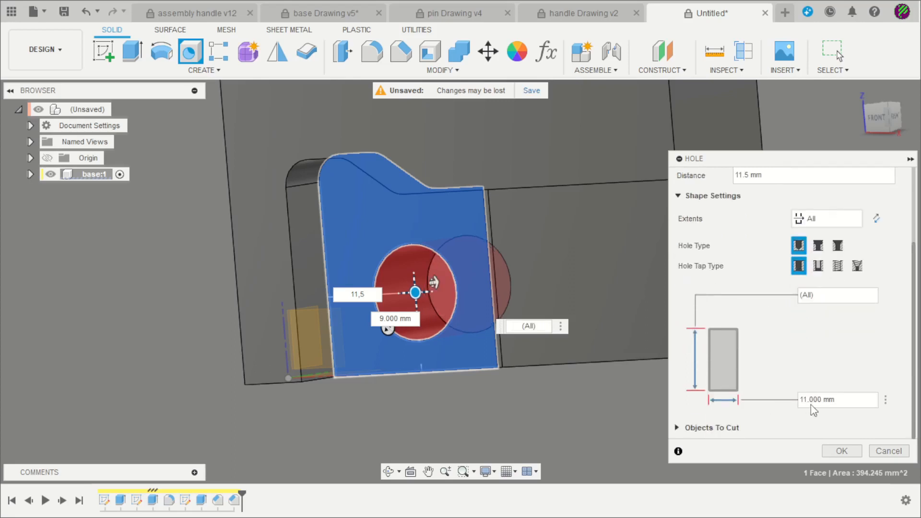
pyautogui.click(844, 402)
pyautogui.write('8,5')
pyautogui.press('Return')
# Step: Check the base drawing for the M4x0.5 hole's location and place a hole on the base's bottom face, below the pocket
pyautogui.keyDown('shift'); pyautogui.moveTo(776, 402); pyautogui.dragTo(608, 348, button='middle'); pyautogui.keyUp('shift')
pyautogui.click(287, 14)
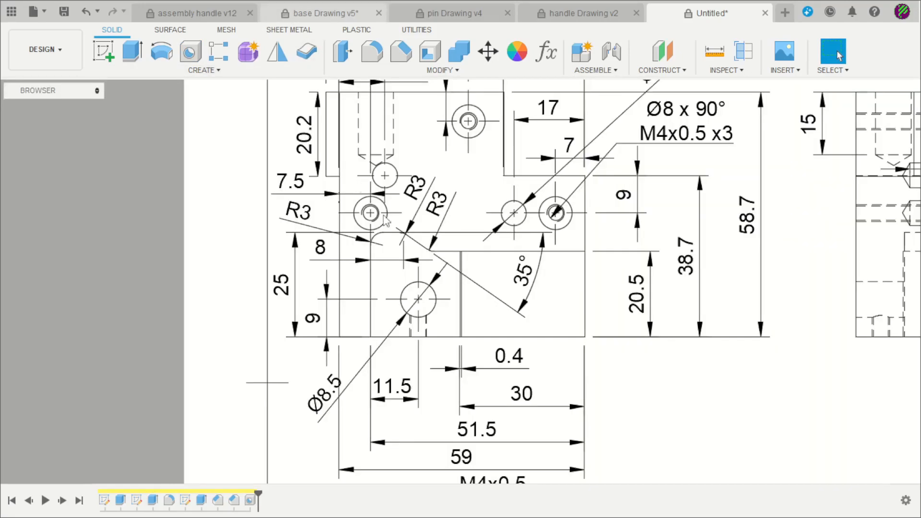
pyautogui.scroll(-5, 434, 281)
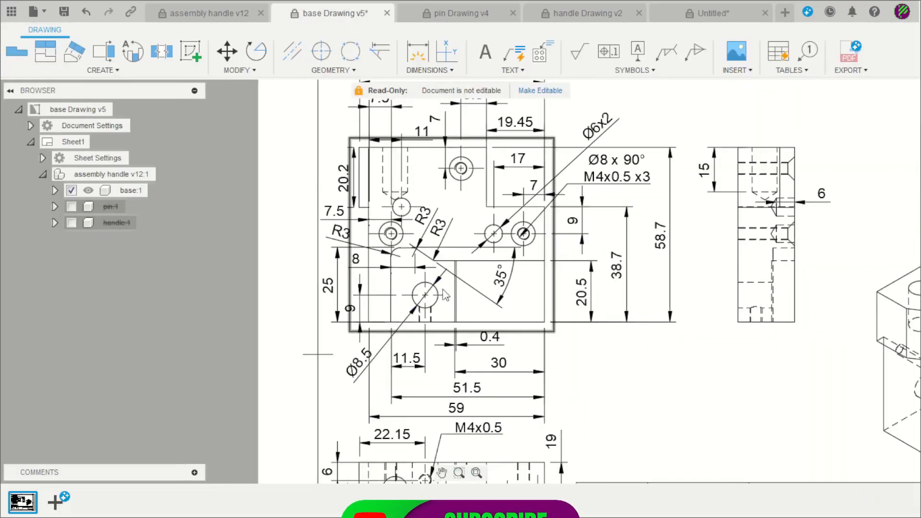
pyautogui.scroll(5, 434, 427)
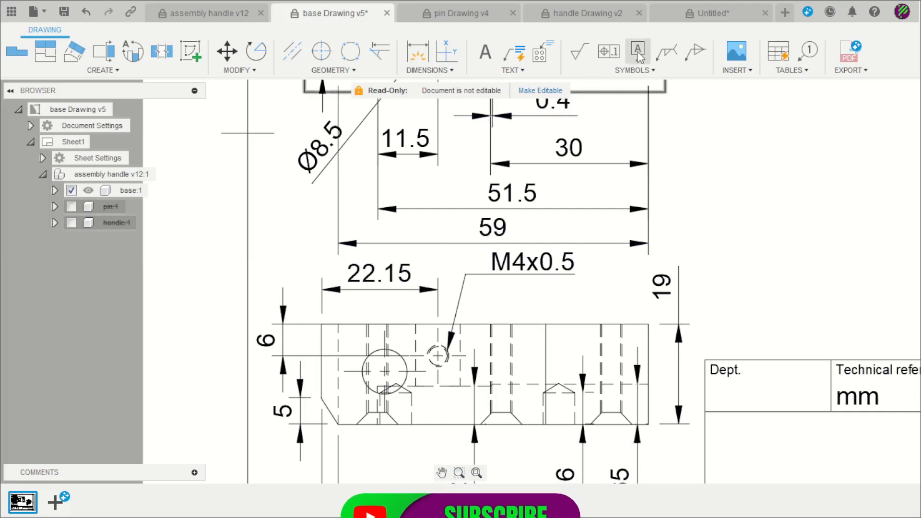
pyautogui.click(676, 13)
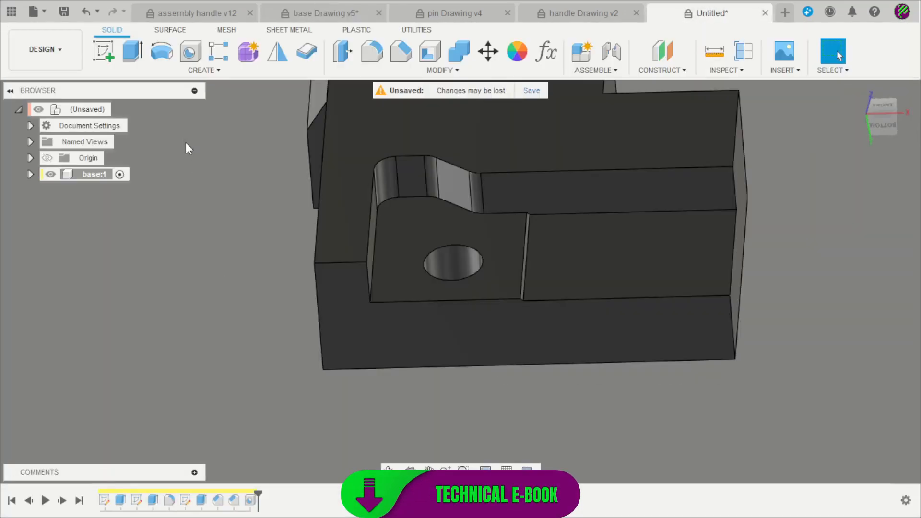
pyautogui.click(190, 51)
pyautogui.click(431, 324)
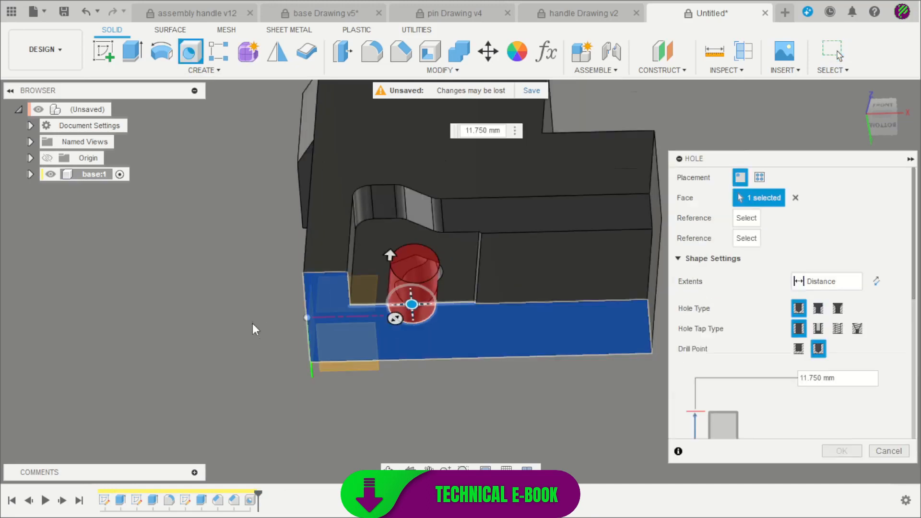
pyautogui.scroll(2, 437, 314)
pyautogui.moveTo(356, 315); pyautogui.dragTo(375, 344)
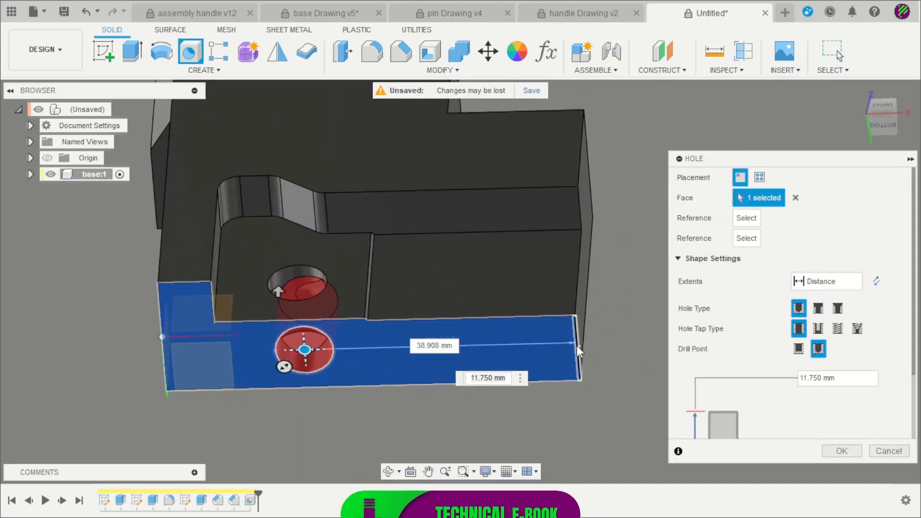
# Step: Locate the hole 40 mm from the bottom face's right short edge and 6 mm from the pocket floor's edge
pyautogui.click(576, 345)
pyautogui.write('40')
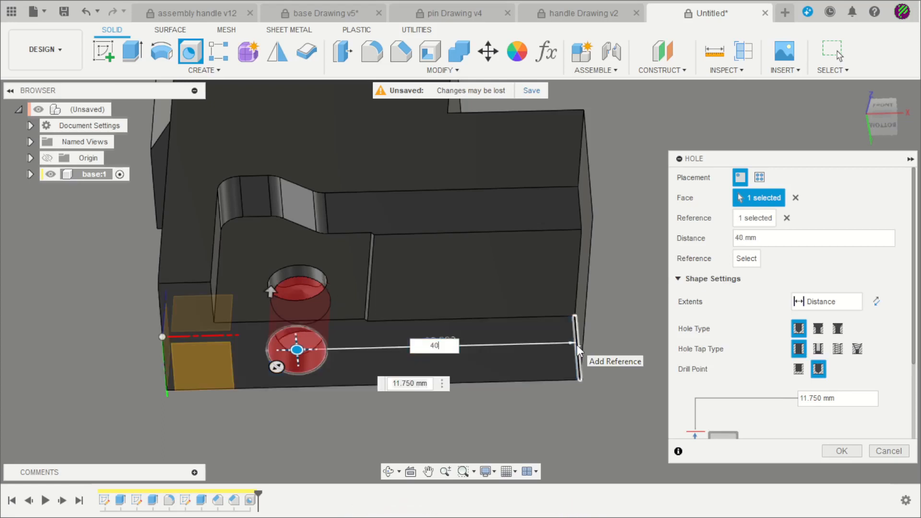
pyautogui.scroll(2, 365, 347)
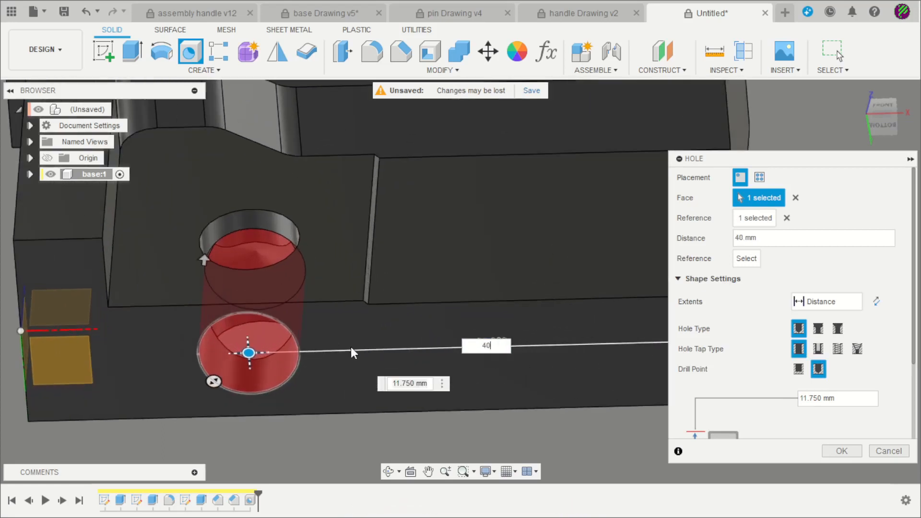
pyautogui.click(331, 303)
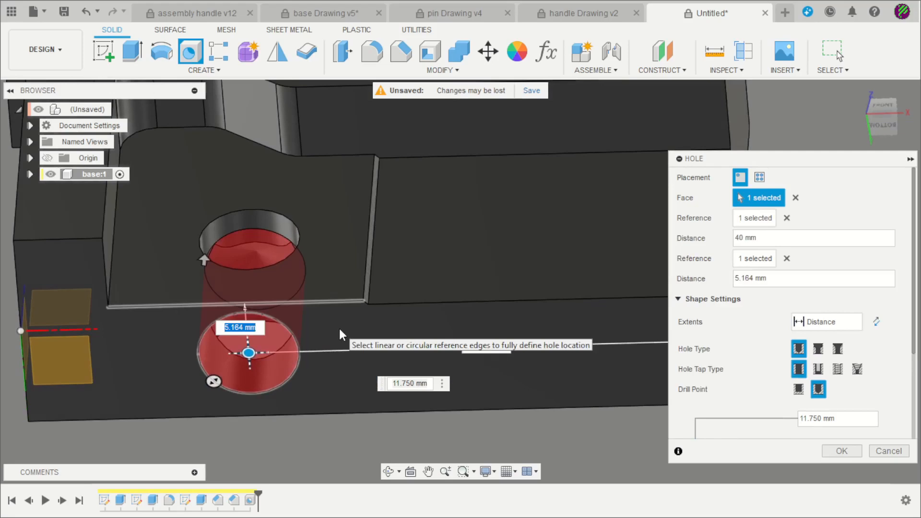
pyautogui.write('6')
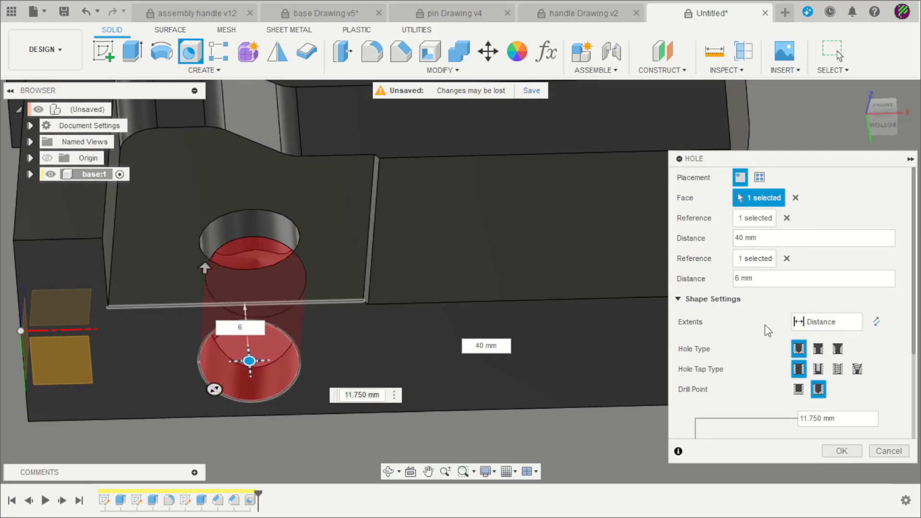
# Step: Make the hole a full-length tapped hole with a 4.0 mm ISO Metric thread, designation M4x0.5
pyautogui.click(838, 369)
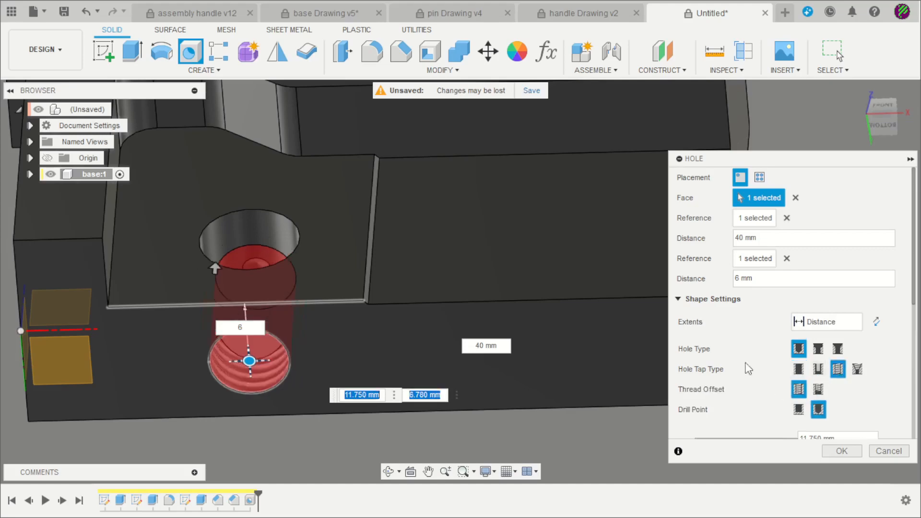
pyautogui.scroll(-2, 735, 359)
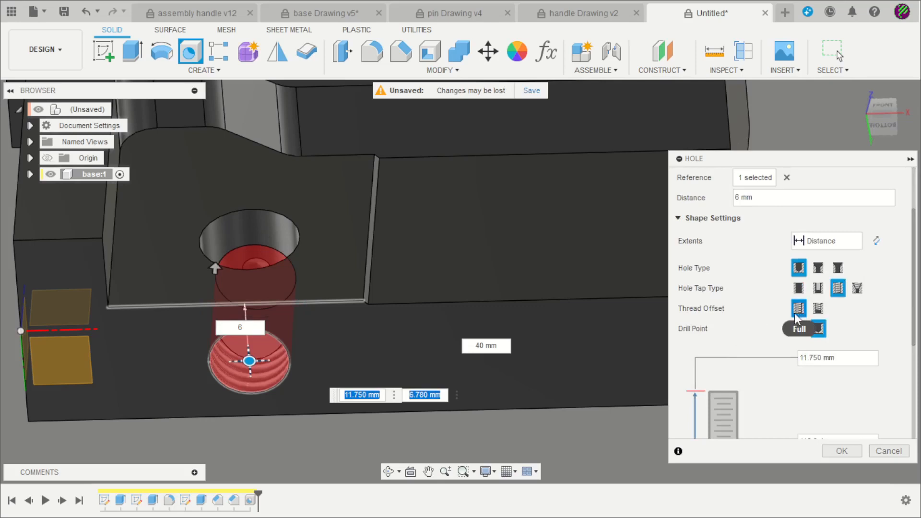
pyautogui.scroll(-3, 779, 322)
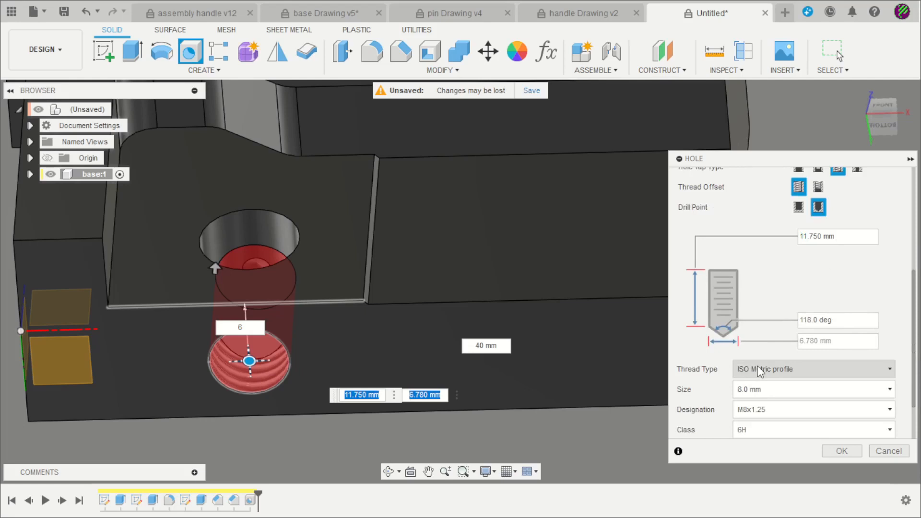
pyautogui.click(760, 388)
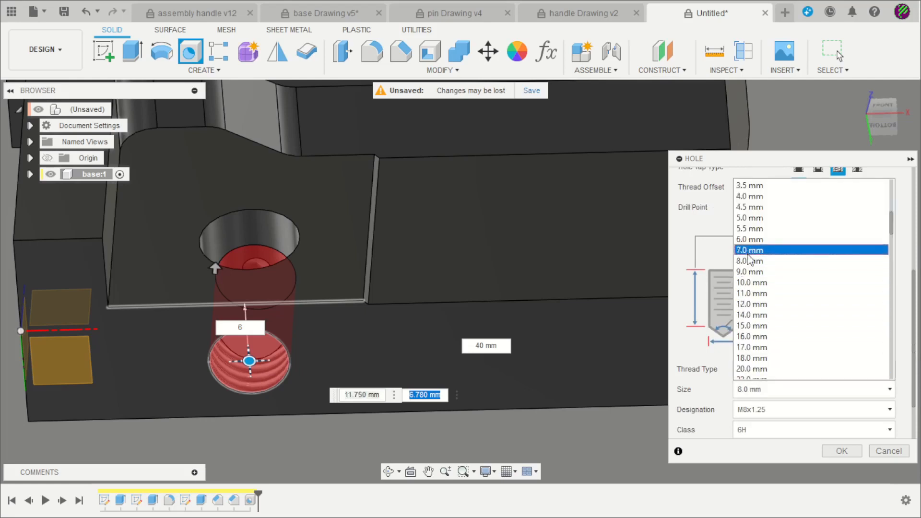
pyautogui.scroll(3, 749, 259)
pyautogui.click(746, 230)
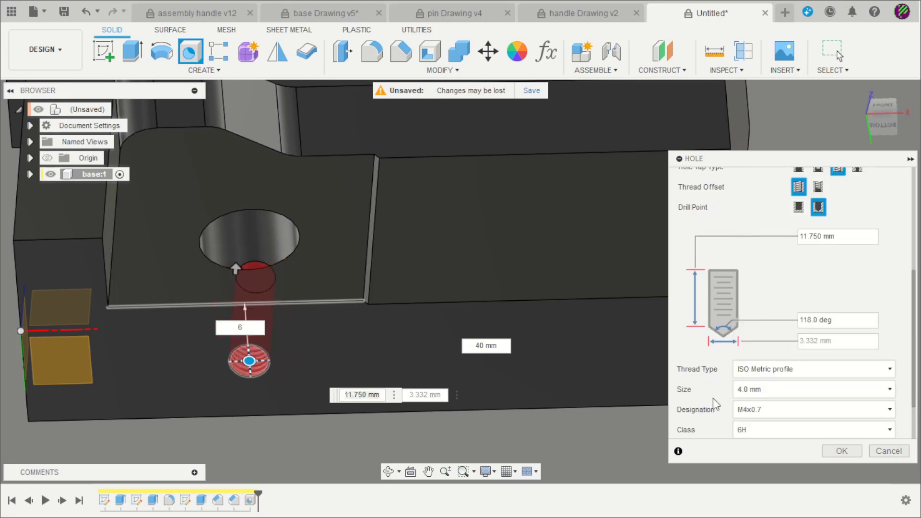
pyautogui.click(761, 409)
pyautogui.click(756, 438)
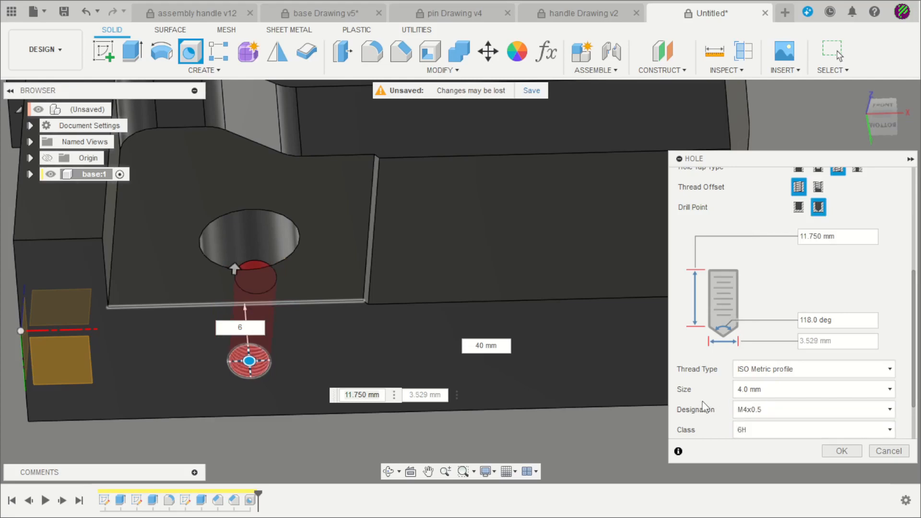
# Step: Shorten the tapped hole to a depth of about 8 mm so it ends inside the 8.5 mm hole, and create it
pyautogui.scroll(-2, 703, 406)
pyautogui.click(883, 115)
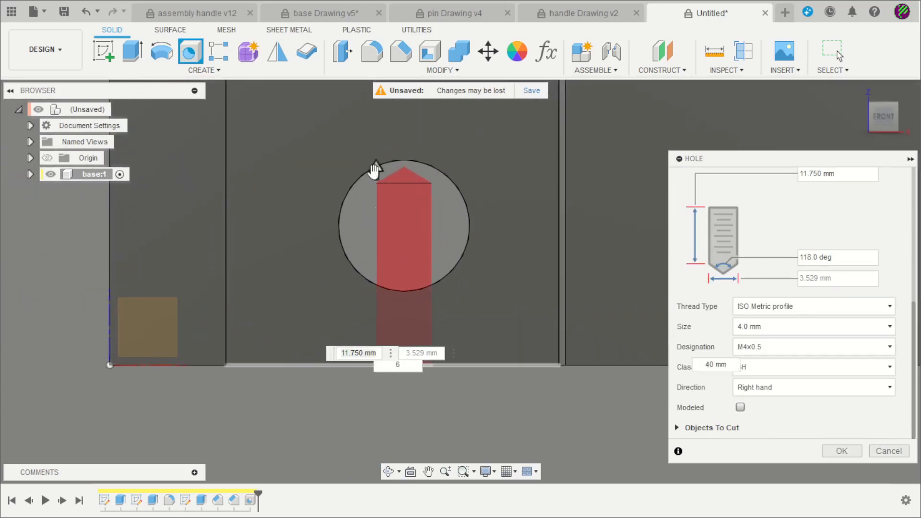
pyautogui.moveTo(376, 171); pyautogui.dragTo(376, 230)
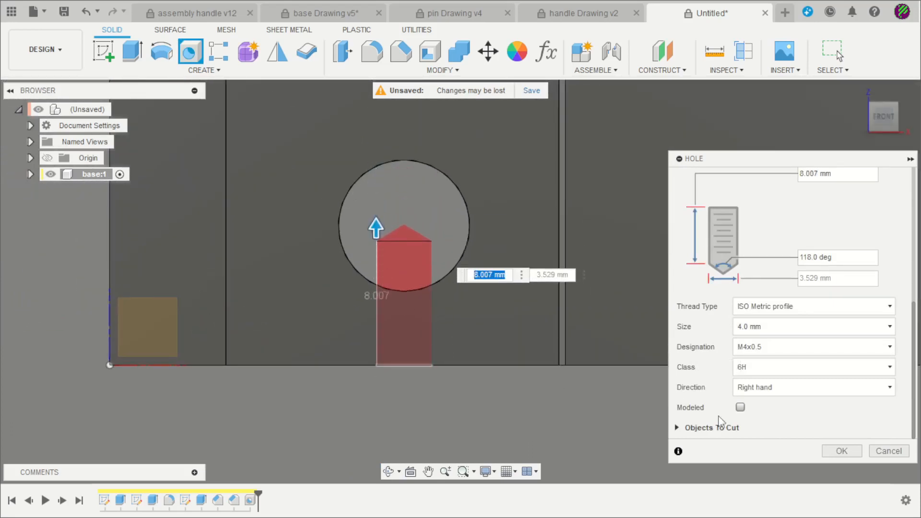
pyautogui.click(841, 450)
pyautogui.scroll(-3, 534, 364)
pyautogui.moveTo(534, 397)
pyautogui.keyDown('shift'); pyautogui.mouseDown(button='middle')
pyautogui.moveTo(547, 282)
pyautogui.moveTo(521, 271)
pyautogui.moveTo(549, 340)
pyautogui.mouseUp(button='middle'); pyautogui.keyUp('shift')
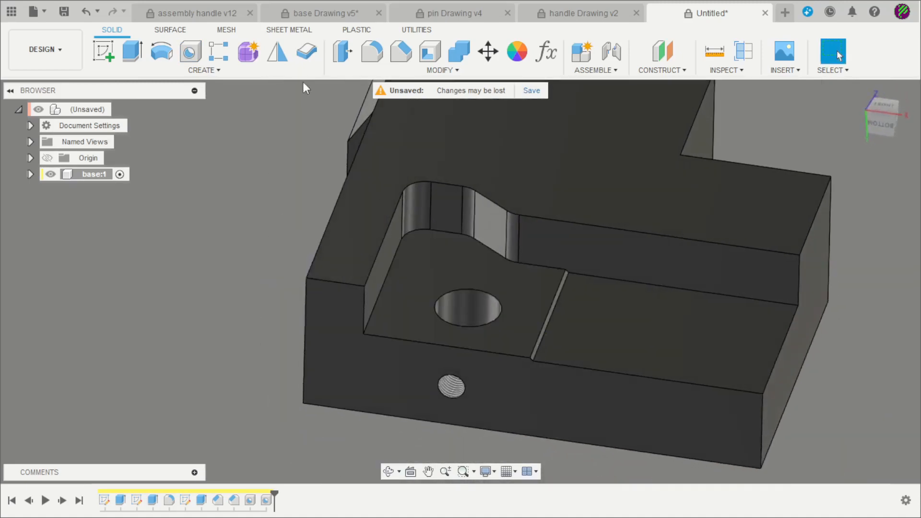
# Step: Start a sketch on the base's large front face and place three points: upper right, lower left and lower right above the pocket
pyautogui.click(105, 50)
pyautogui.click(330, 193)
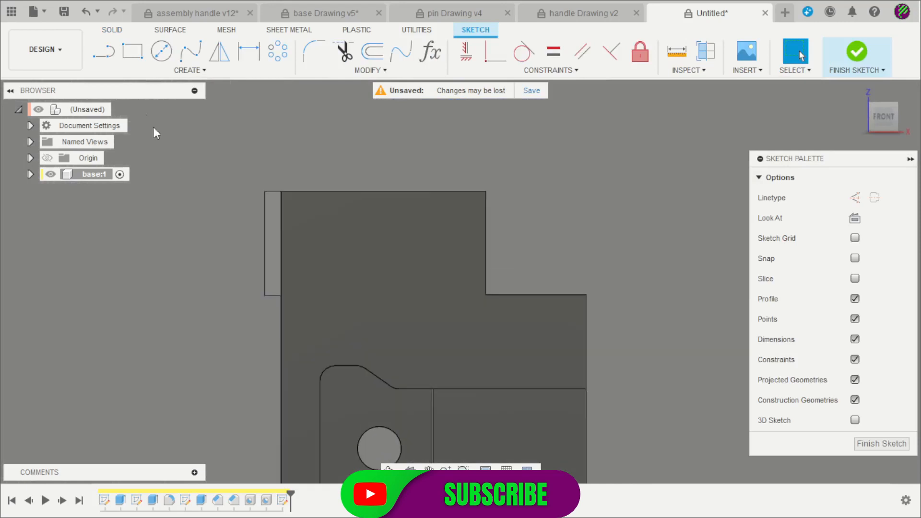
pyautogui.click(130, 72)
pyautogui.click(115, 207)
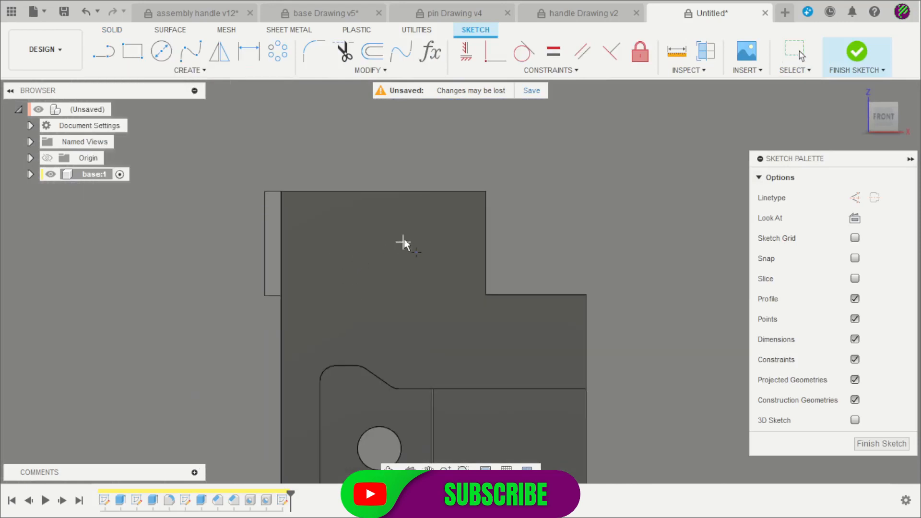
pyautogui.click(542, 336)
pyautogui.scroll(3, 627, 347)
# Step: Dimension the lower right point 7 mm from the body's right edge
pyautogui.press('d')
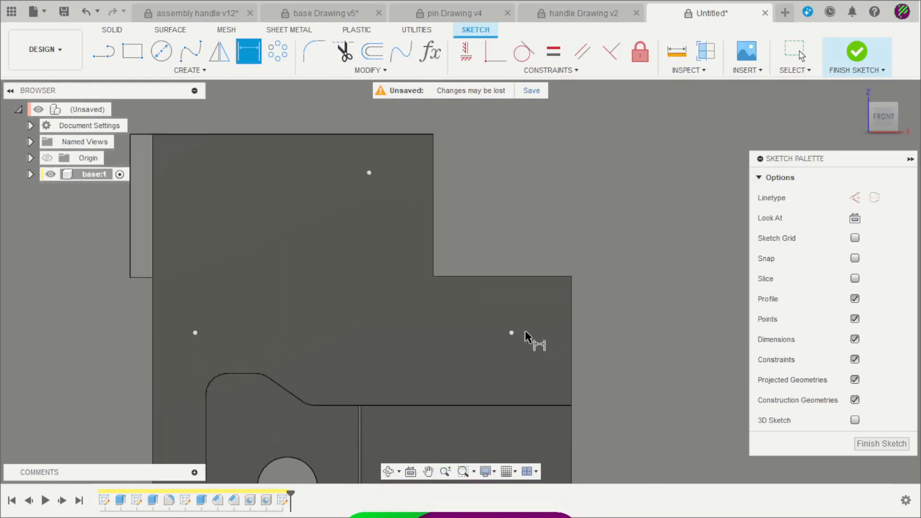
pyautogui.click(512, 333)
pyautogui.click(572, 348)
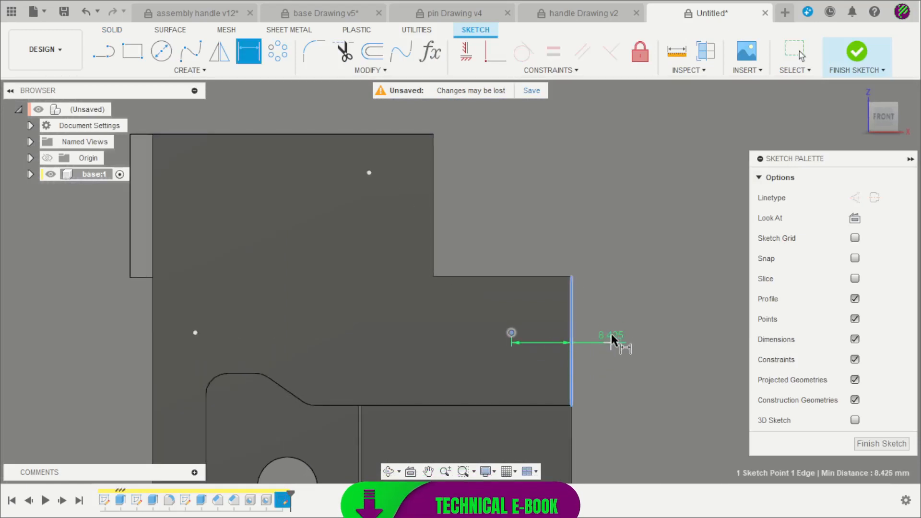
pyautogui.click(621, 300)
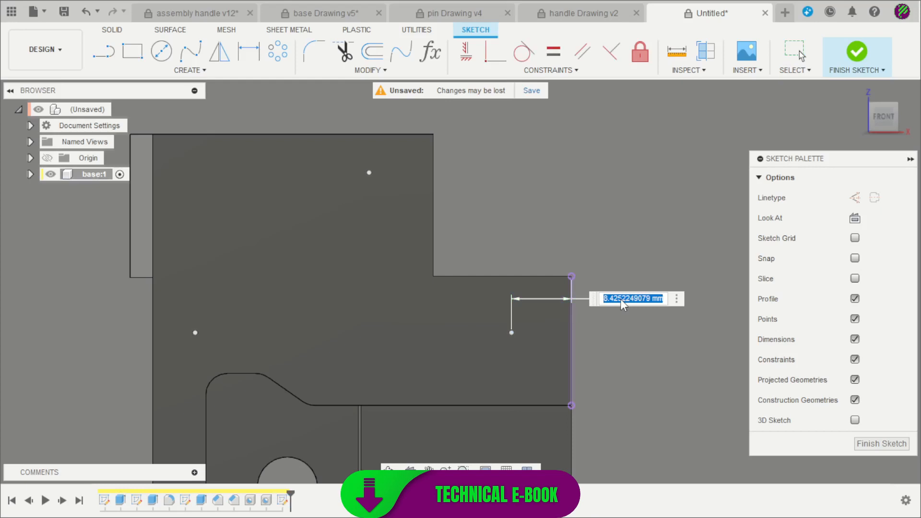
pyautogui.write('7')
pyautogui.press('Return')
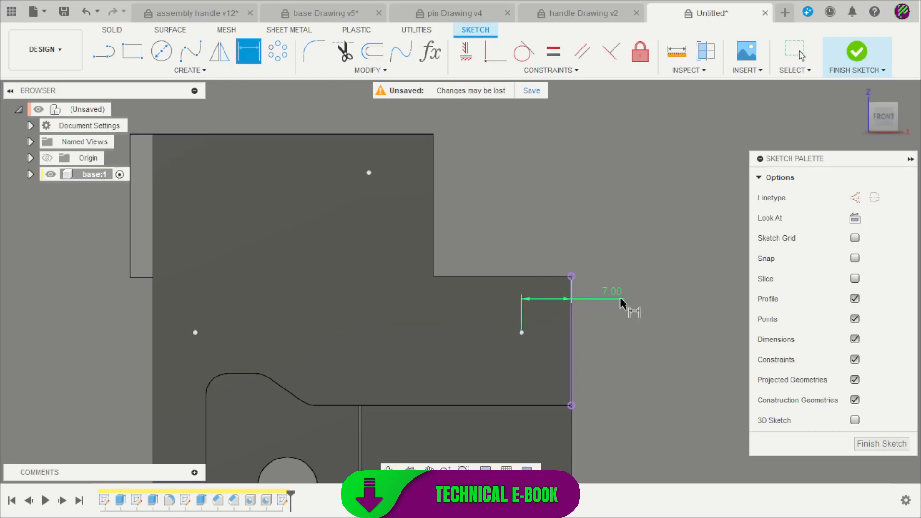
# Step: Dimension the lower right point 9 mm below the horizontal edge of the corner notch
pyautogui.click(521, 333)
pyautogui.click(537, 276)
pyautogui.click(669, 310)
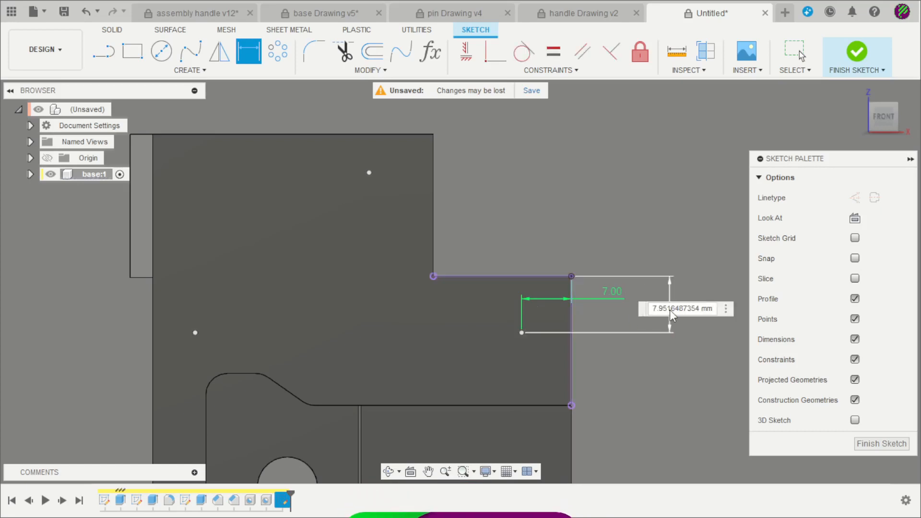
pyautogui.write('9')
pyautogui.press('Return')
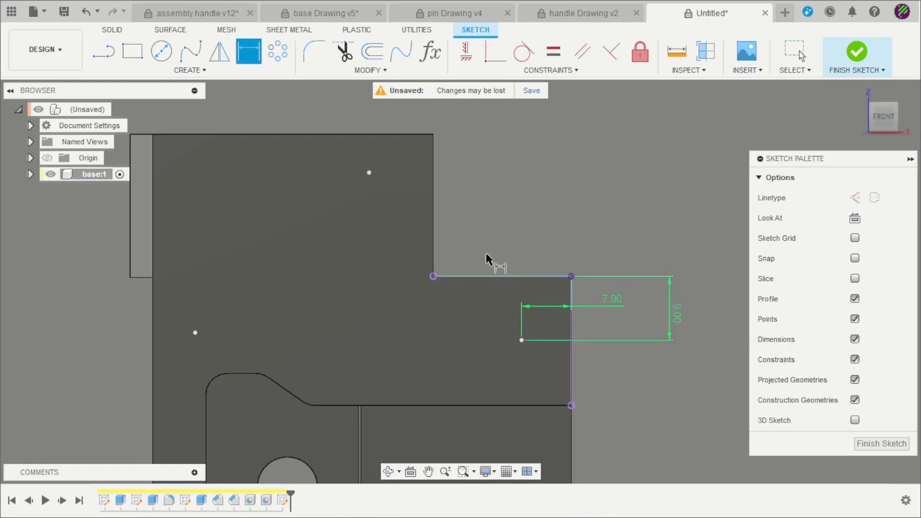
# Step: Align the lower left point level with the lower right point using a Horizontal/Vertical constraint
pyautogui.scroll(-3, 485, 259)
pyautogui.scroll(2, 383, 276)
pyautogui.click(466, 51)
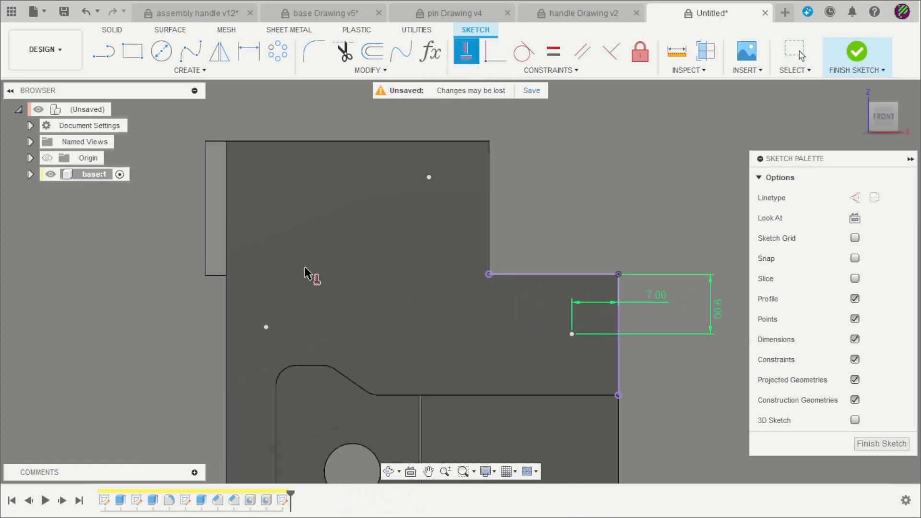
pyautogui.click(266, 327)
pyautogui.click(572, 334)
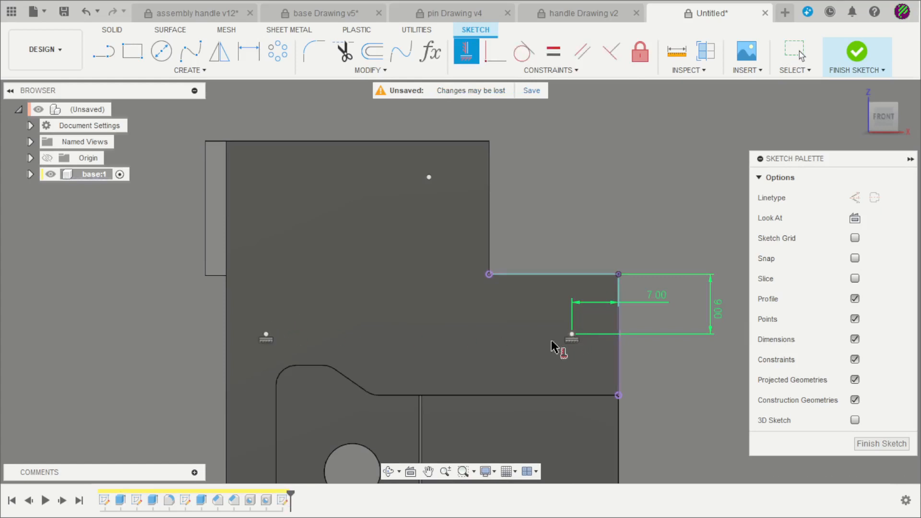
pyautogui.scroll(-2, 429, 341)
pyautogui.scroll(2, 403, 330)
pyautogui.press('Escape')
# Step: Dimension the upper point 8.5 mm from the vertical edge of the corner notch
pyautogui.press('d')
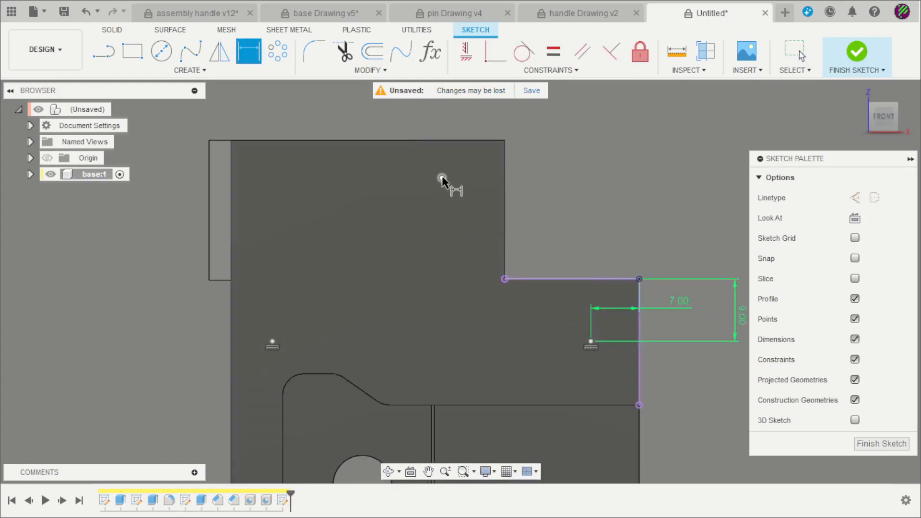
pyautogui.click(442, 178)
pyautogui.click(505, 197)
pyautogui.click(473, 113)
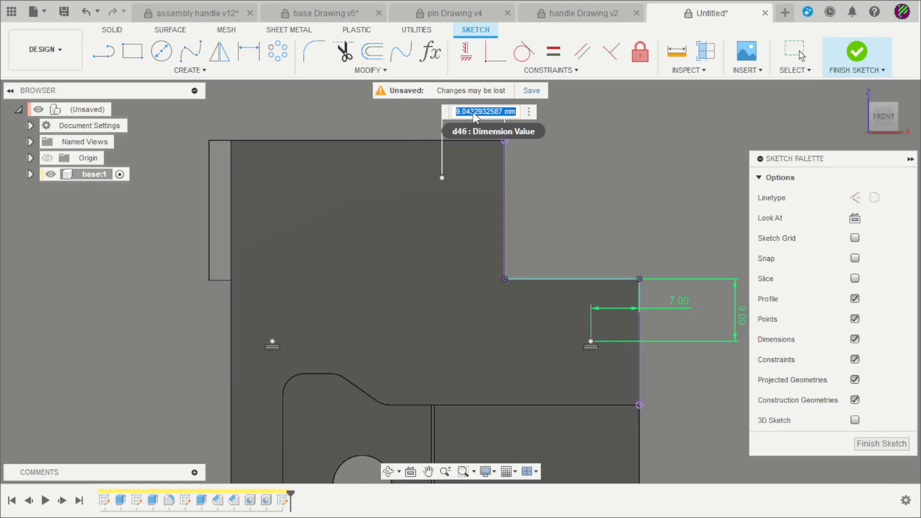
pyautogui.write('8.5')
pyautogui.press('Return')
pyautogui.scroll(-2, 494, 203)
pyautogui.scroll(1, 541, 170)
pyautogui.press('Escape')
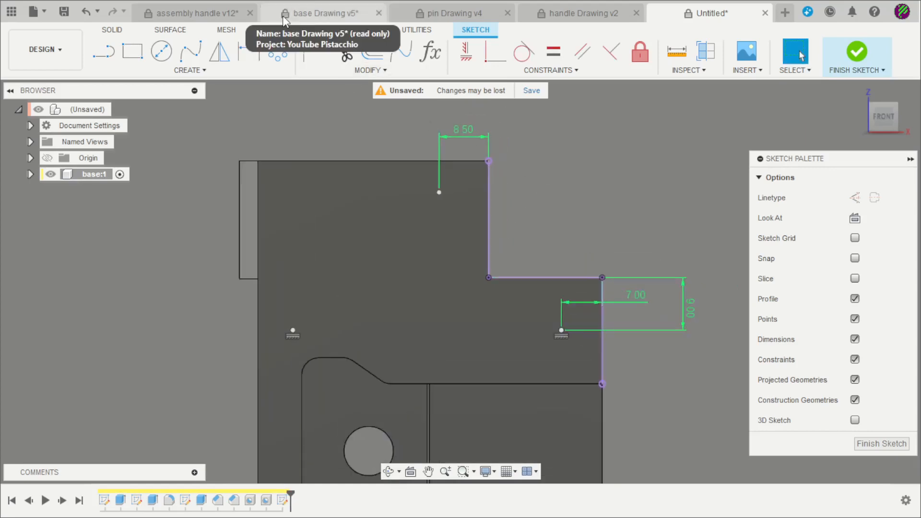
# Step: Check the base drawing and dimension the upper sketch point 7 mm below the body's top edge
pyautogui.click(284, 19)
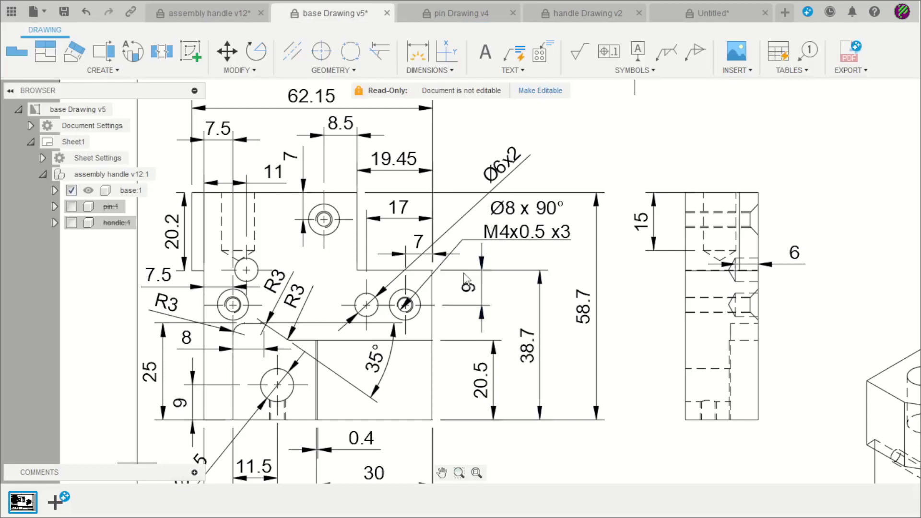
pyautogui.click(684, 14)
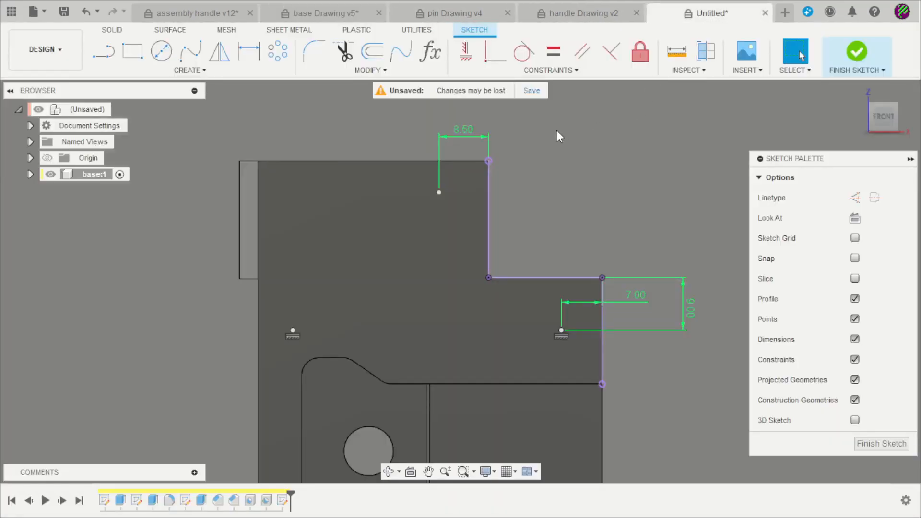
pyautogui.press('d')
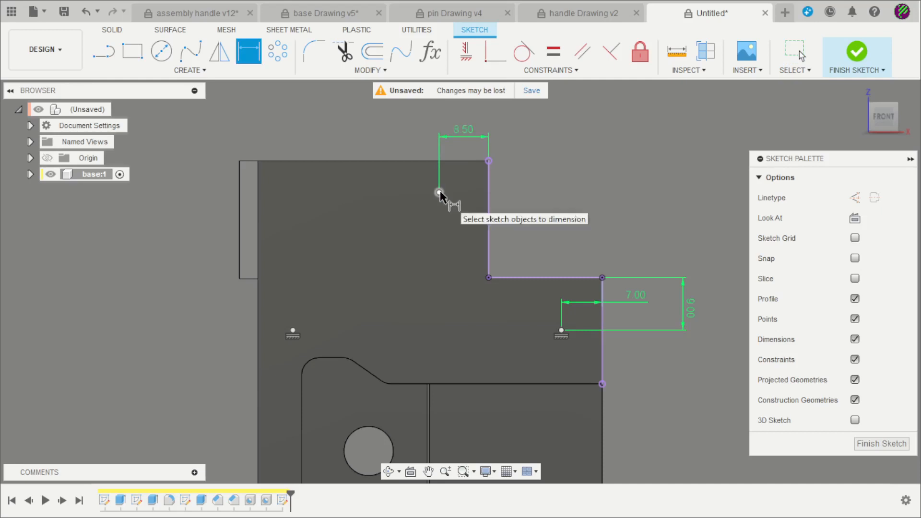
pyautogui.click(466, 163)
pyautogui.click(531, 181)
pyautogui.write('7')
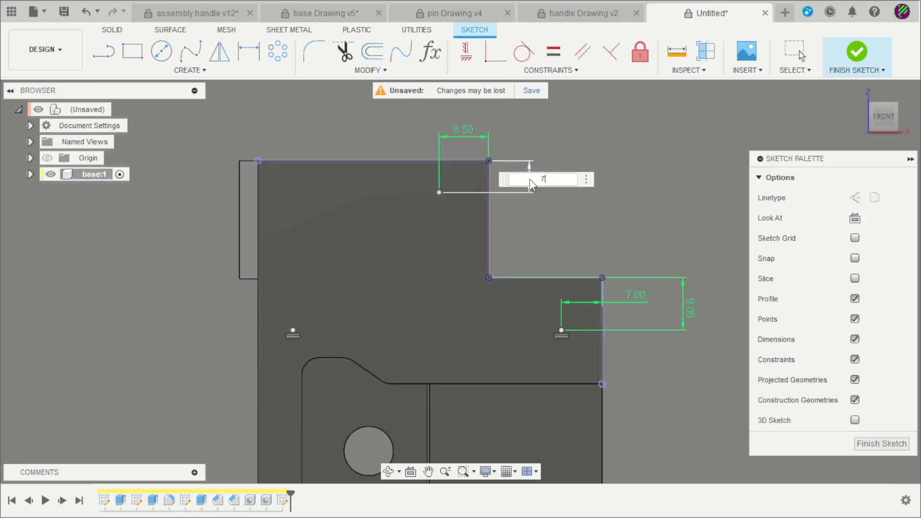
pyautogui.press('Return')
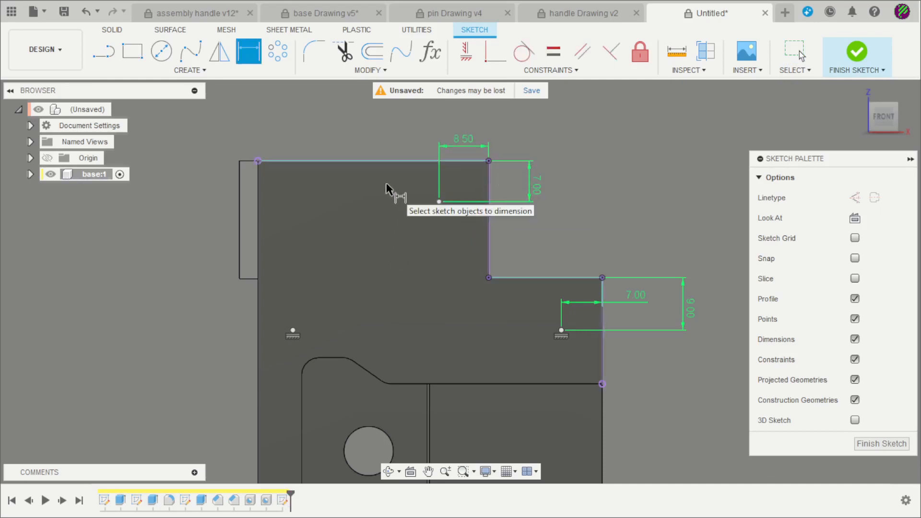
# Step: Check the base drawing, dimension the lower left point 7.5 mm from the body's left edge, and finish the sketch
pyautogui.click(316, 14)
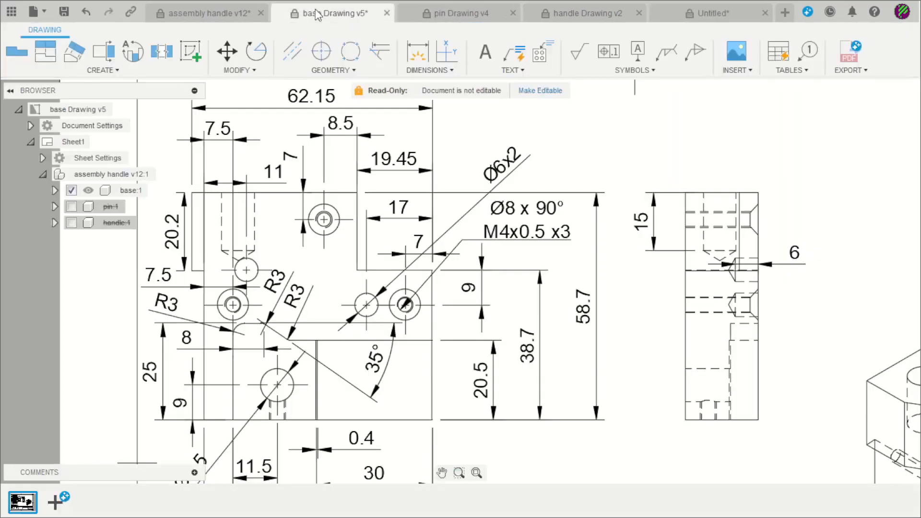
pyautogui.click(658, 16)
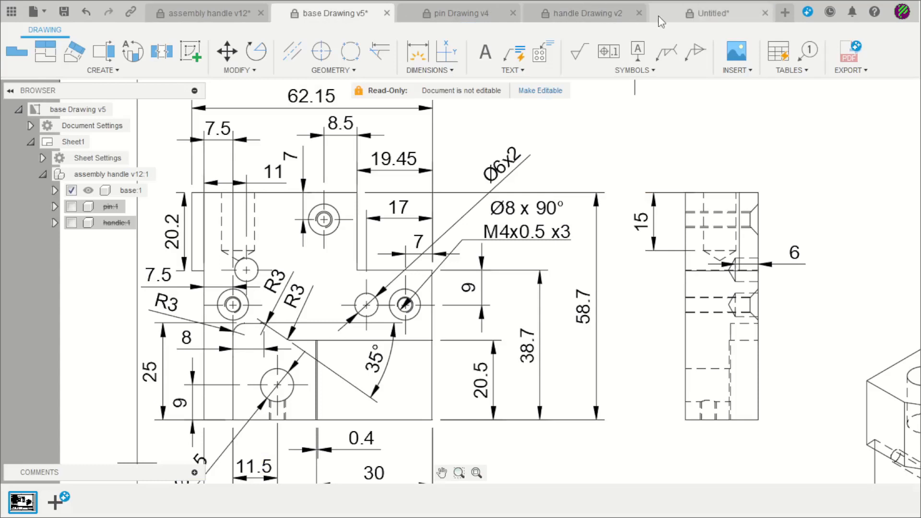
pyautogui.press('d')
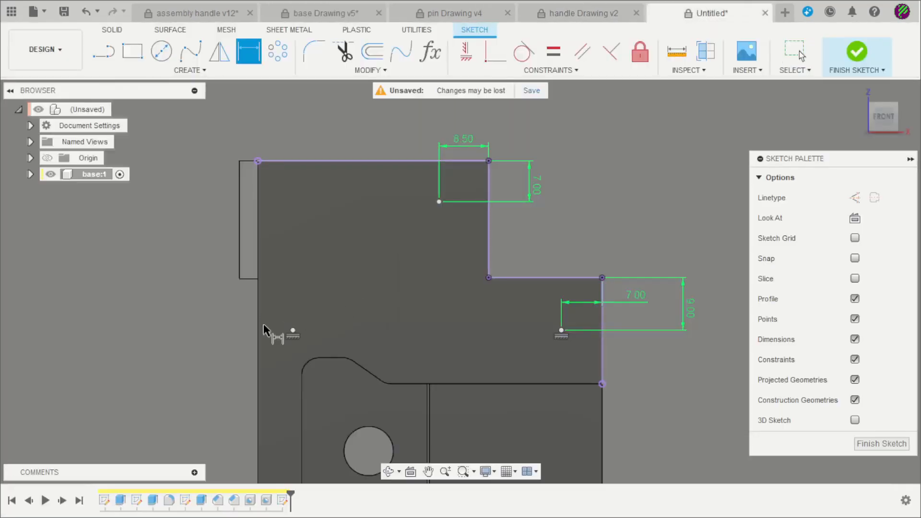
pyautogui.click(258, 326)
pyautogui.click(291, 330)
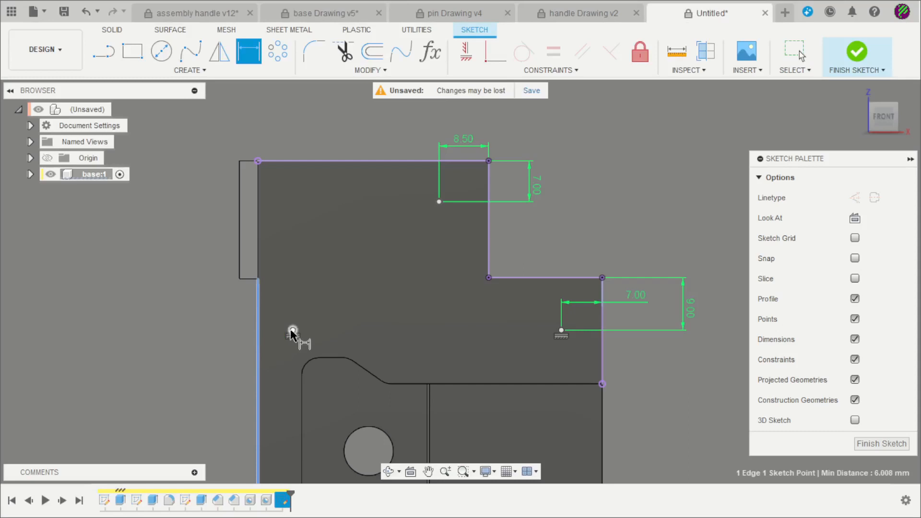
pyautogui.click(202, 310)
pyautogui.write('7.5')
pyautogui.press('Return')
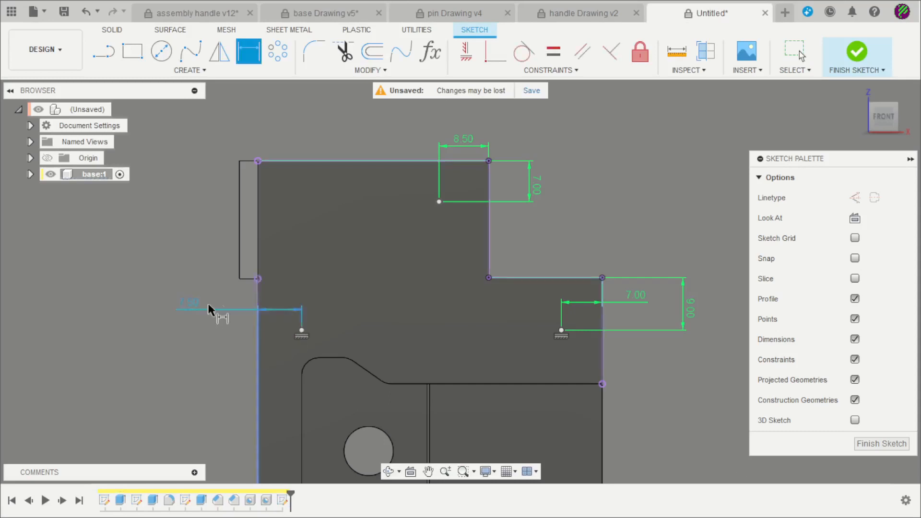
pyautogui.scroll(-3, 206, 308)
pyautogui.scroll(3, 166, 316)
pyautogui.press('Escape')
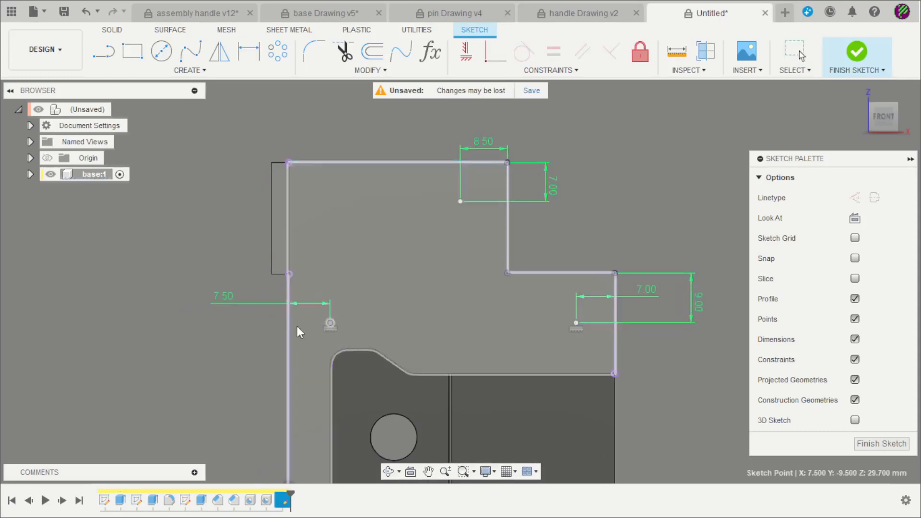
pyautogui.click(886, 49)
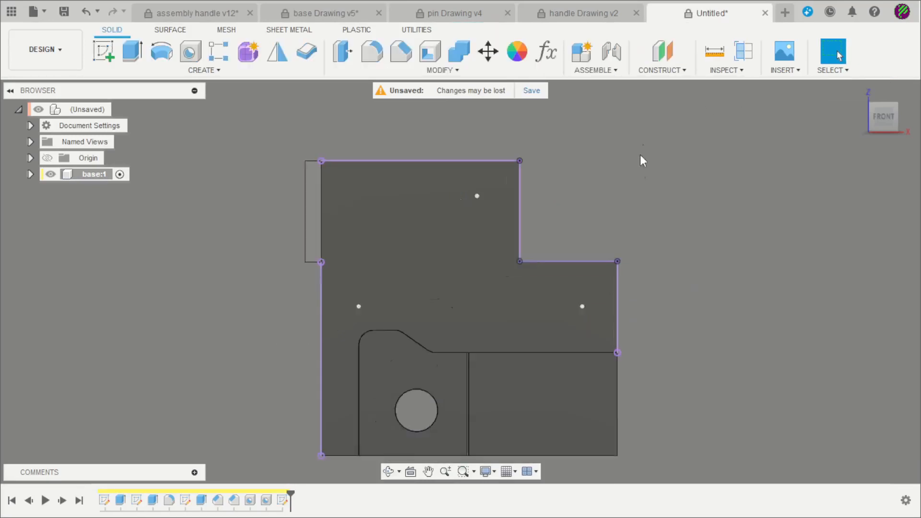
# Step: Place holes at the three sketch points on the front face with the Countersink hole type and Simple tap type
pyautogui.click(190, 52)
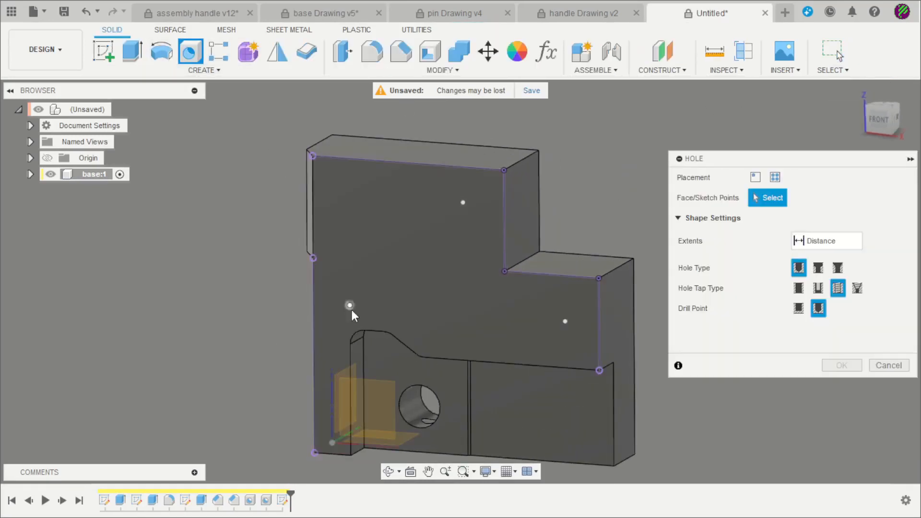
pyautogui.click(349, 305)
pyautogui.click(462, 202)
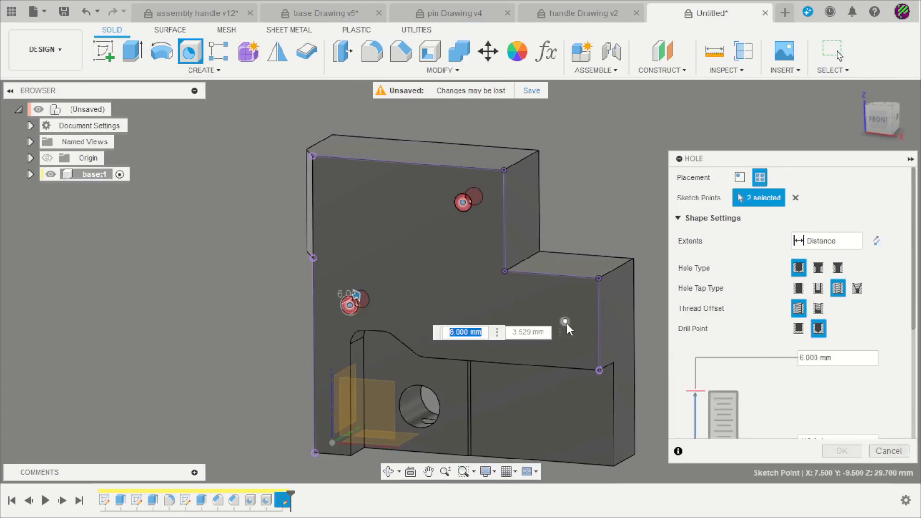
pyautogui.click(565, 321)
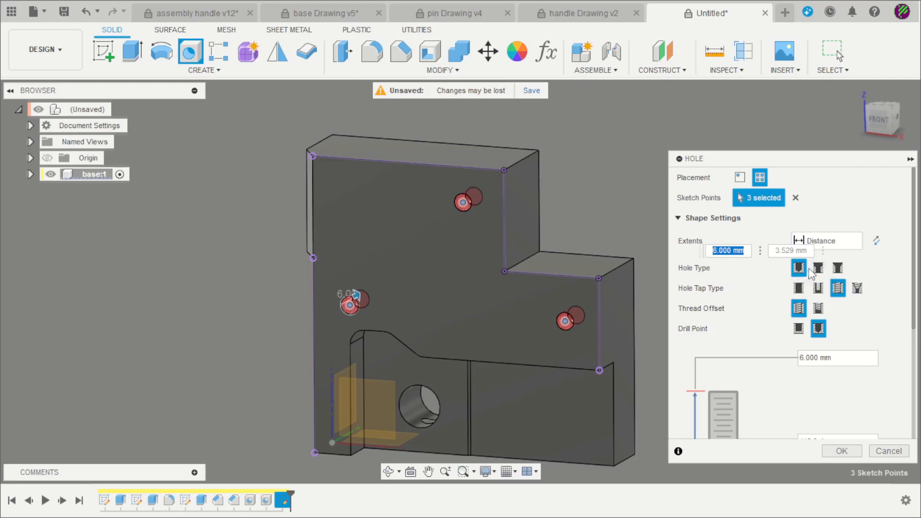
pyautogui.click(799, 289)
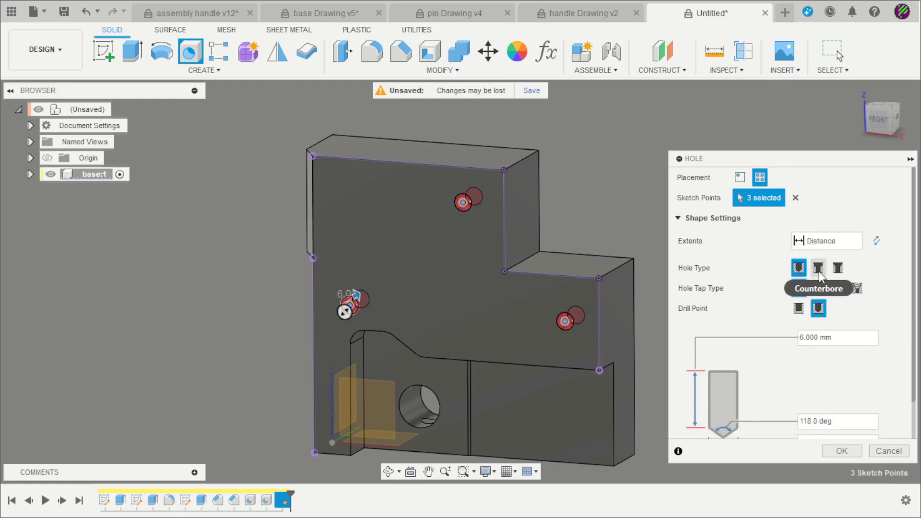
pyautogui.click(837, 269)
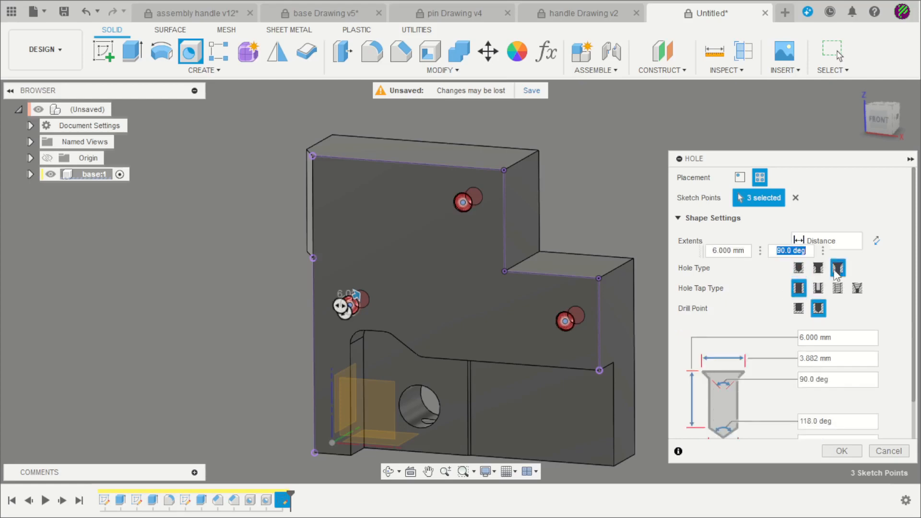
# Step: Set the three holes' extents to All, with an 8 mm countersink diameter and a 4 mm hole diameter, and create them
pyautogui.scroll(-2, 719, 286)
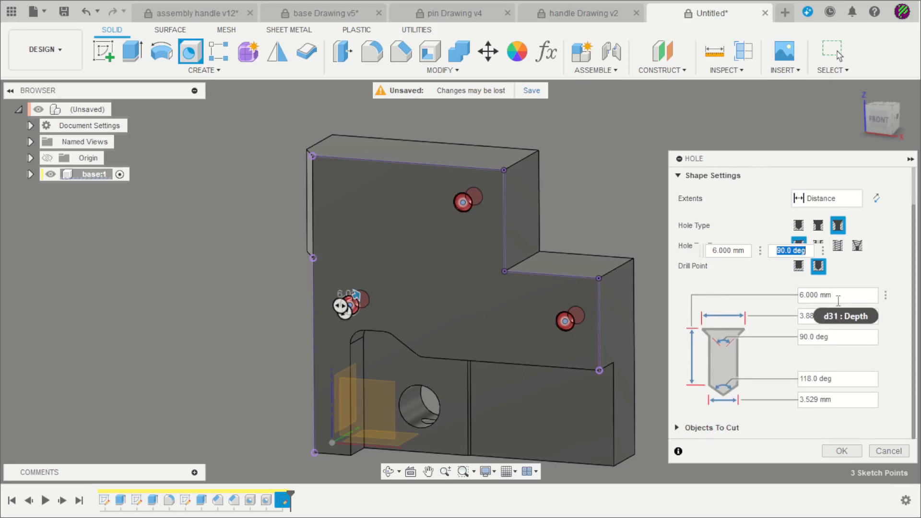
pyautogui.scroll(2, 828, 233)
pyautogui.click(827, 235)
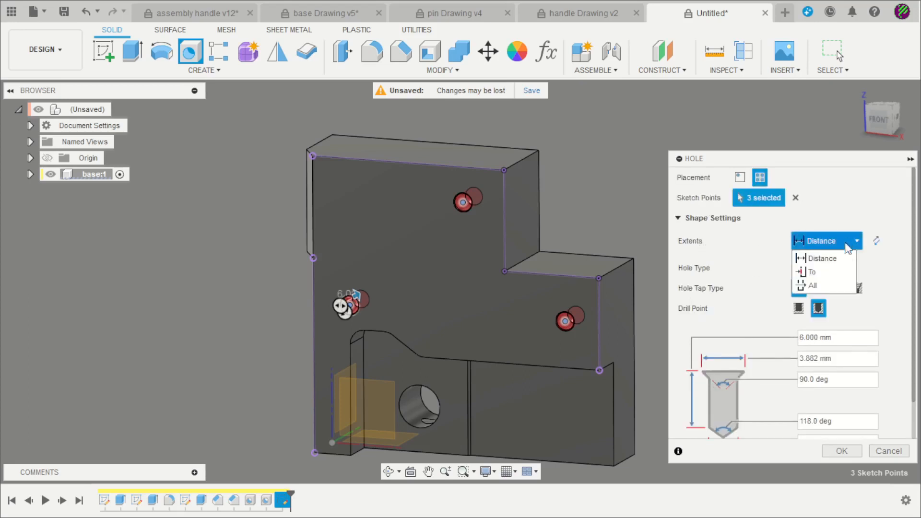
pyautogui.click(806, 285)
pyautogui.scroll(-1, 719, 296)
pyautogui.click(851, 317)
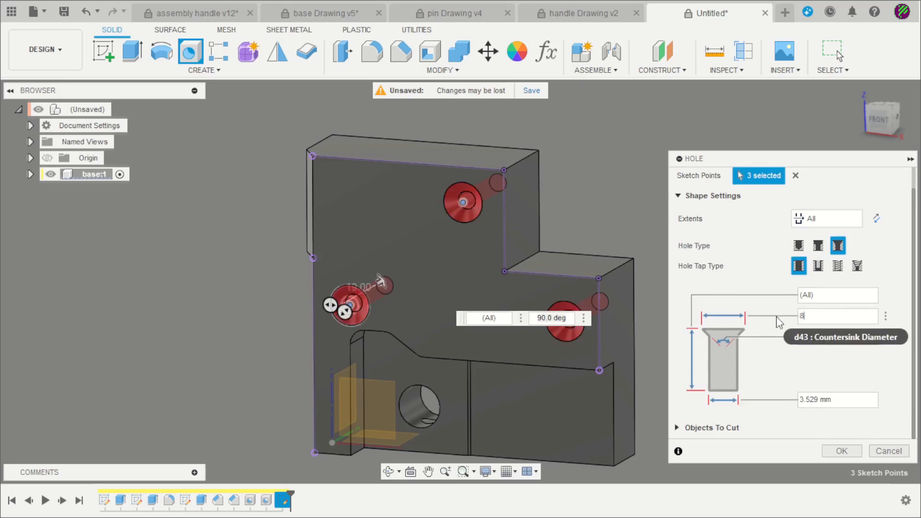
pyautogui.press('Tab')
pyautogui.press('Tab')
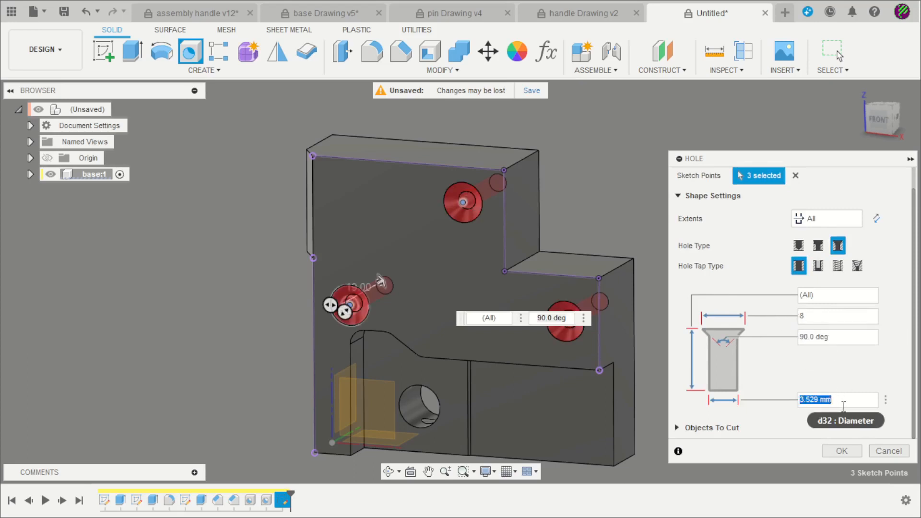
pyautogui.write('4')
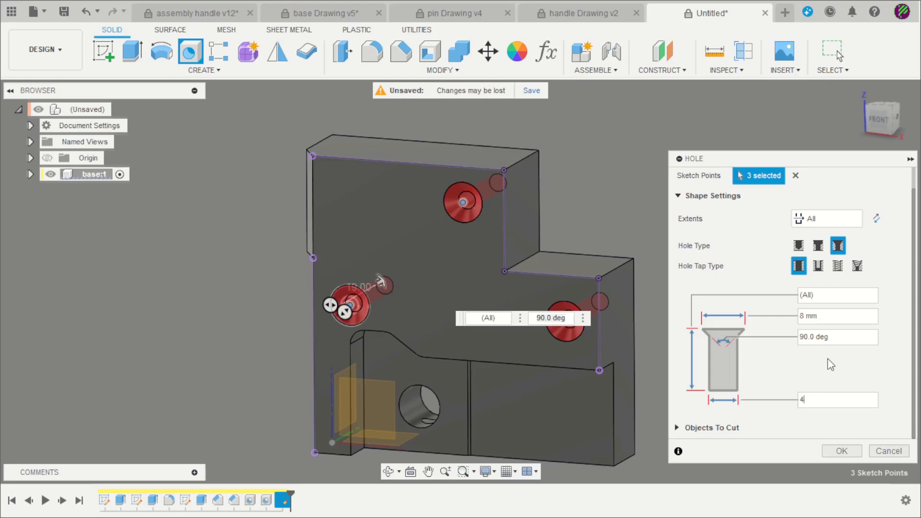
pyautogui.scroll(-2, 484, 260)
pyautogui.scroll(2, 467, 309)
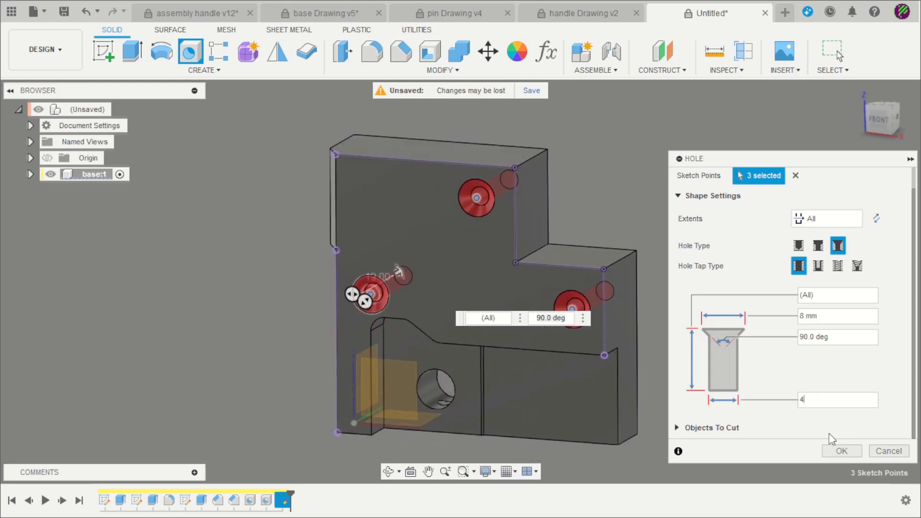
pyautogui.click(842, 450)
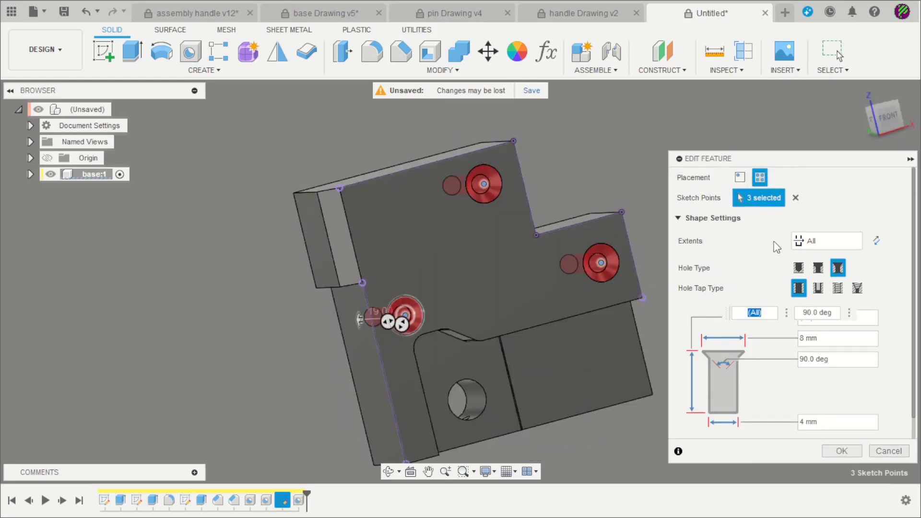
# Step: Edit the countersunk hole feature to make the three holes tapped with the M4x0.5 thread designation
pyautogui.scroll(-1, 763, 283)
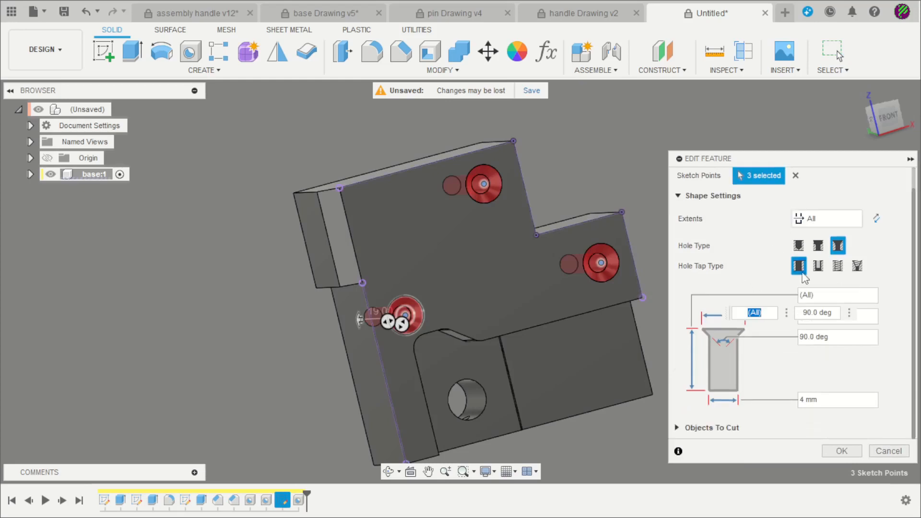
pyautogui.click(838, 265)
pyautogui.scroll(-3, 726, 281)
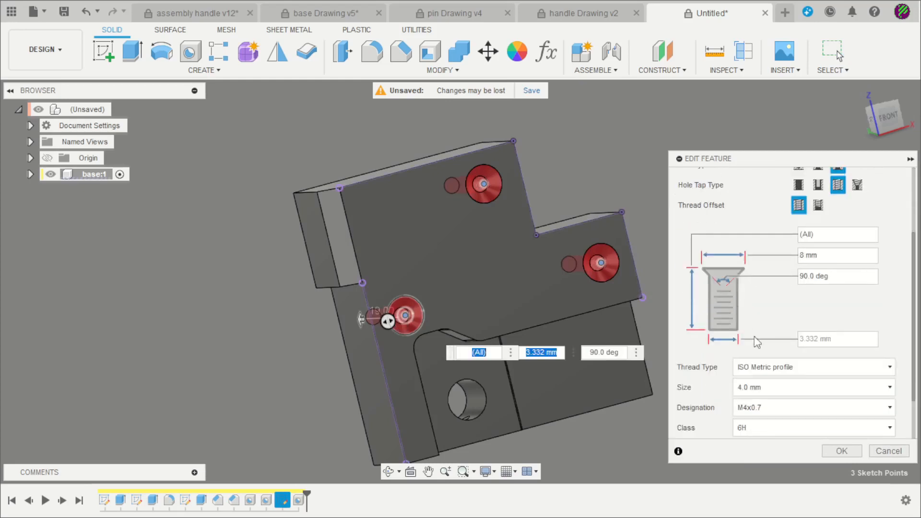
pyautogui.click(763, 408)
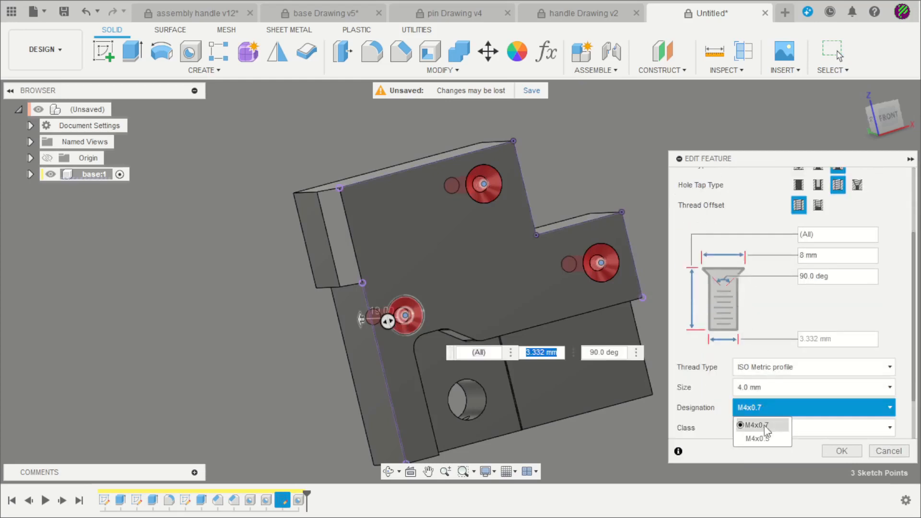
pyautogui.click(764, 436)
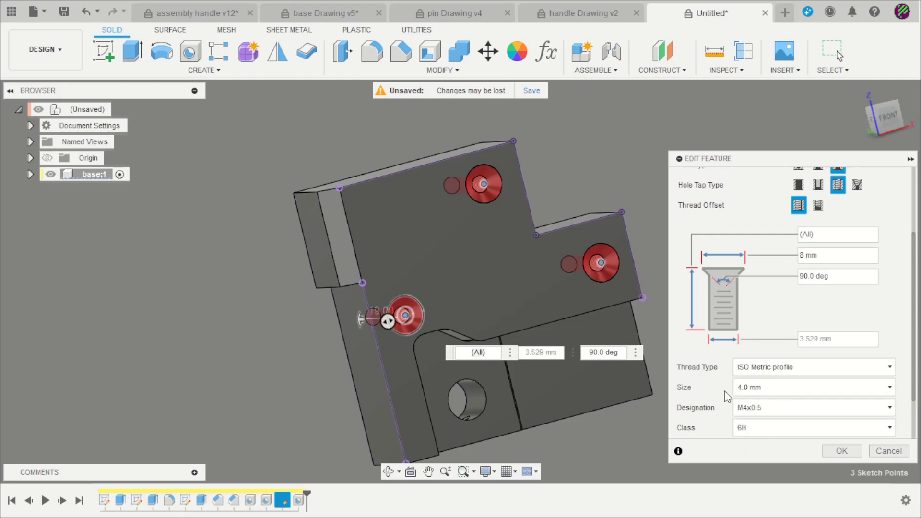
pyautogui.scroll(3, 720, 373)
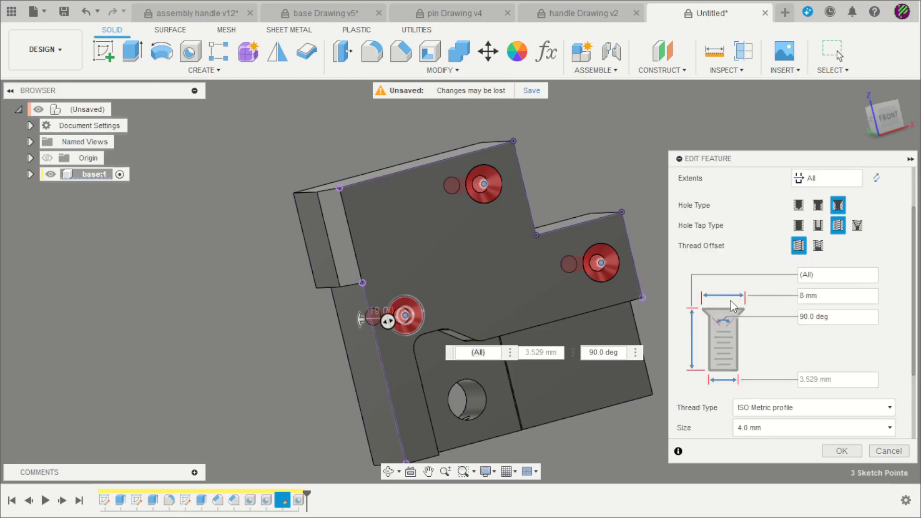
pyautogui.scroll(-3, 741, 366)
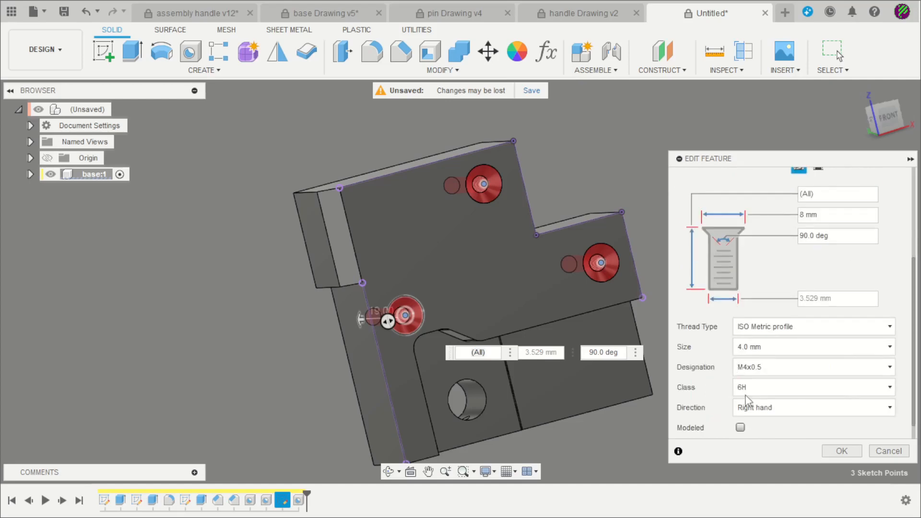
pyautogui.click(842, 450)
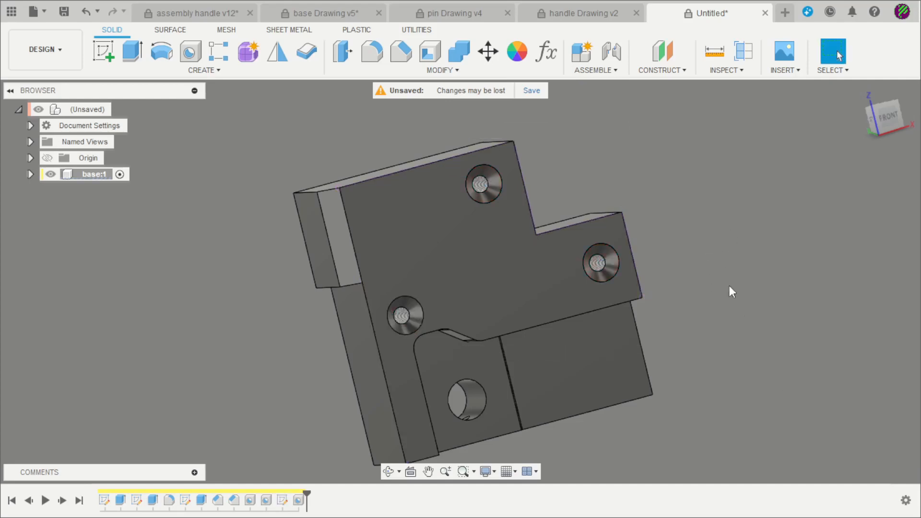
# Step: Sketch two points on the front face, one in its upper left area and one between the two lower countersunk holes
pyautogui.moveTo(730, 288)
pyautogui.keyDown('shift'); pyautogui.mouseDown(button='middle')
pyautogui.moveTo(699, 251)
pyautogui.moveTo(686, 287)
pyautogui.moveTo(637, 225)
pyautogui.mouseUp(button='middle'); pyautogui.keyUp('shift')
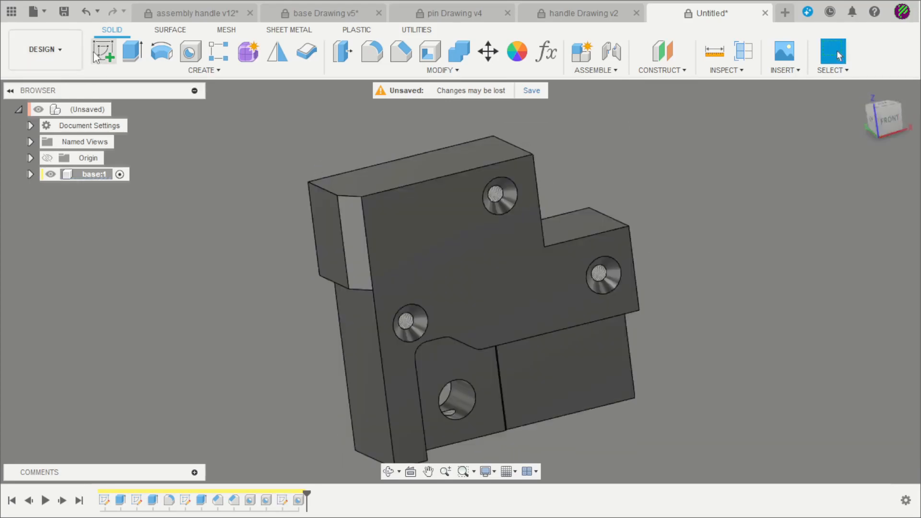
pyautogui.click(97, 57)
pyautogui.click(415, 234)
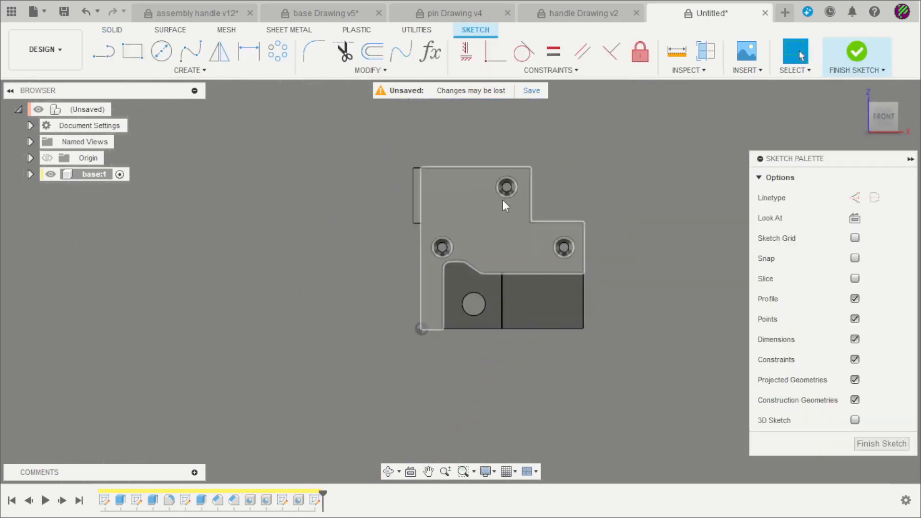
pyautogui.click(160, 72)
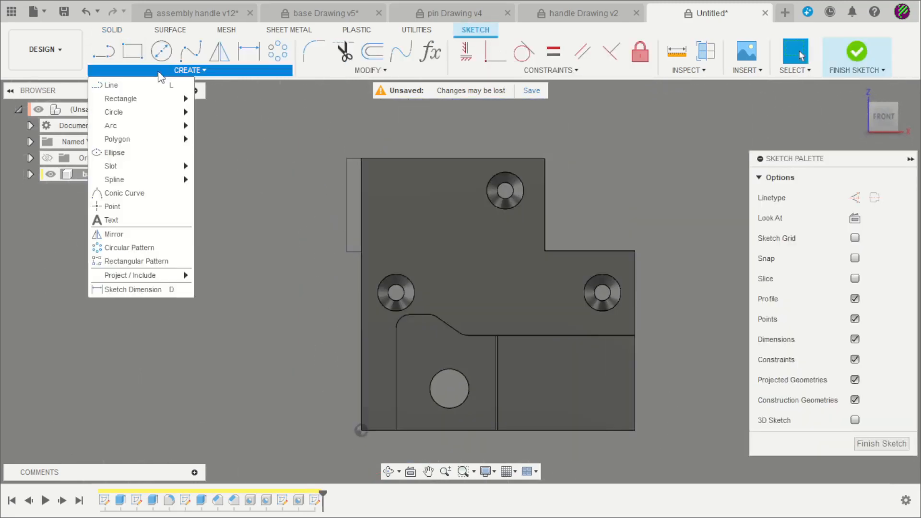
pyautogui.click(115, 206)
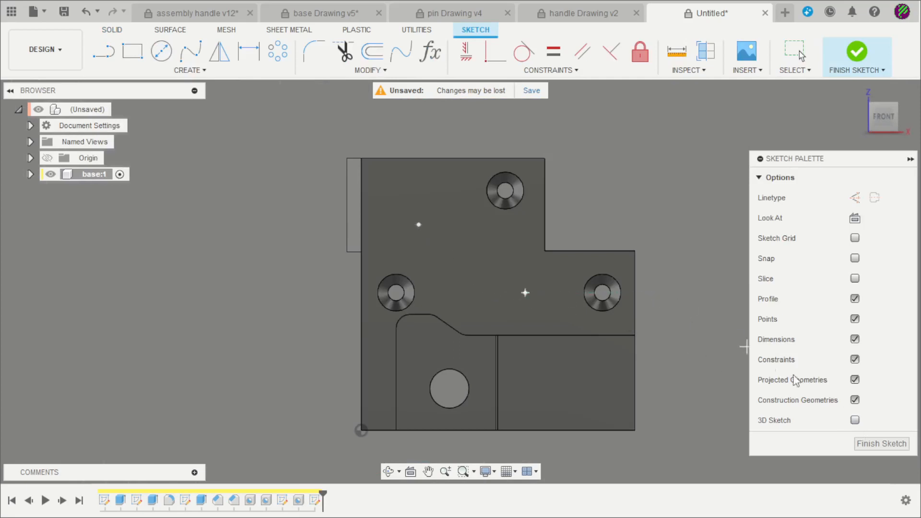
# Step: Dimension the lower sketch point 17 mm from the right vertical edge of the front face
pyautogui.scroll(2, 588, 234)
pyautogui.press('d')
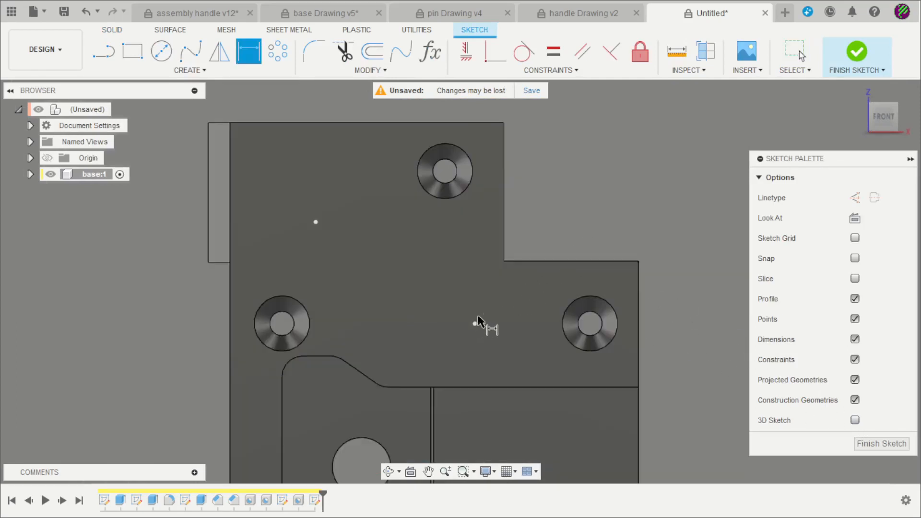
pyautogui.click(475, 322)
pyautogui.click(640, 291)
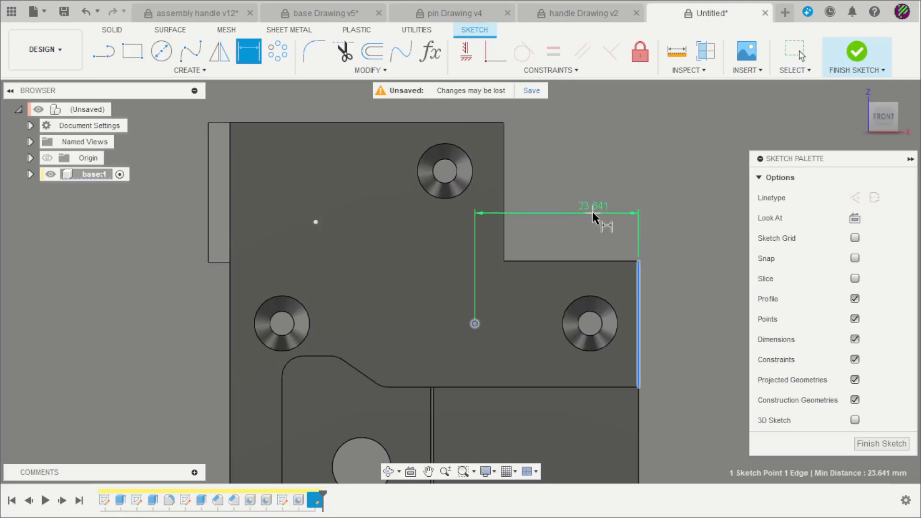
pyautogui.click(593, 213)
pyautogui.write('17')
pyautogui.press('Return')
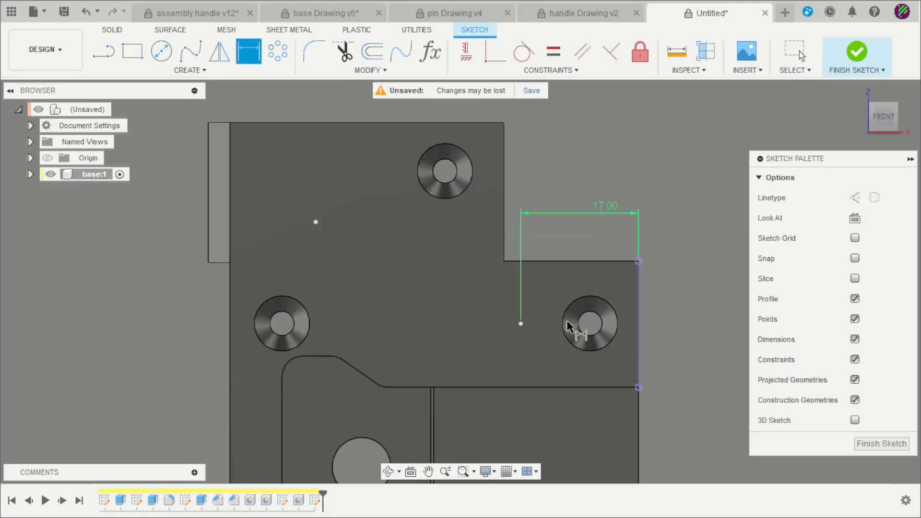
# Step: Project the circular edge of the lower right countersunk hole into the sketch
pyautogui.press('p')
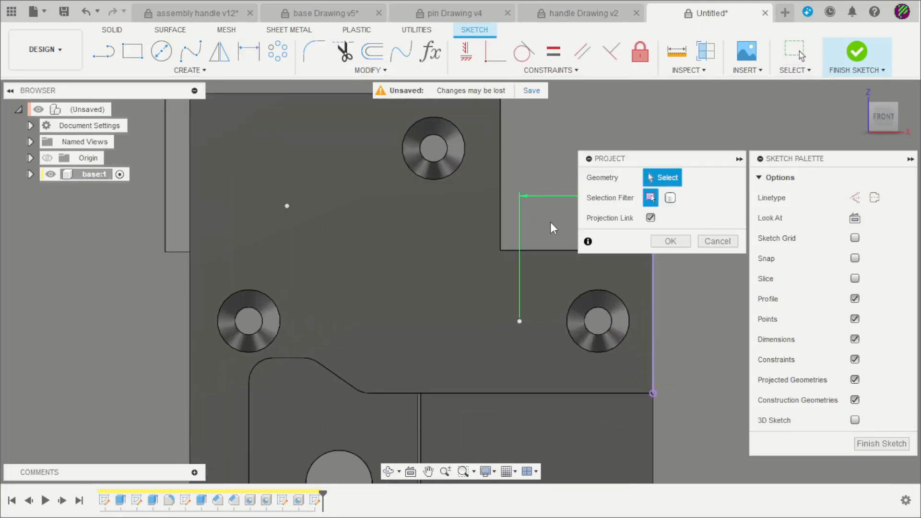
pyautogui.keyDown('shift'); pyautogui.moveTo(551, 222); pyautogui.dragTo(576, 245, button='middle'); pyautogui.keyUp('shift')
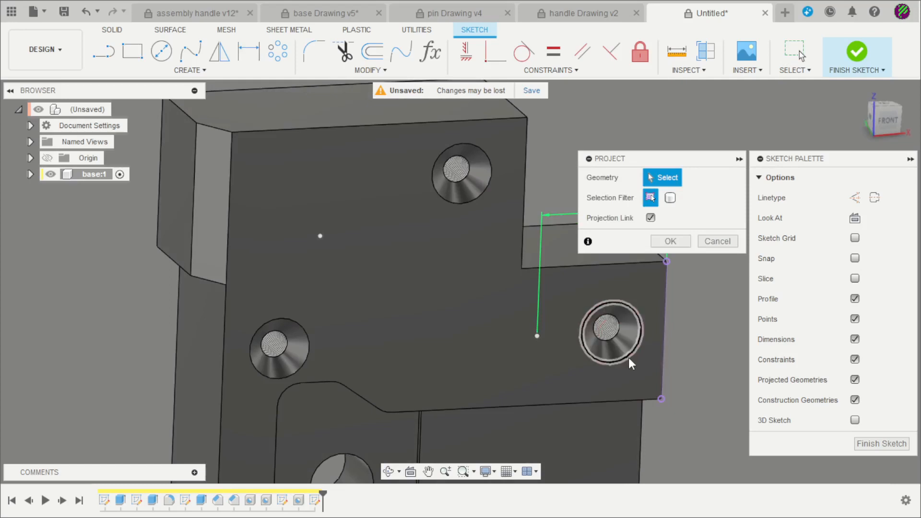
pyautogui.click(636, 339)
pyautogui.click(678, 242)
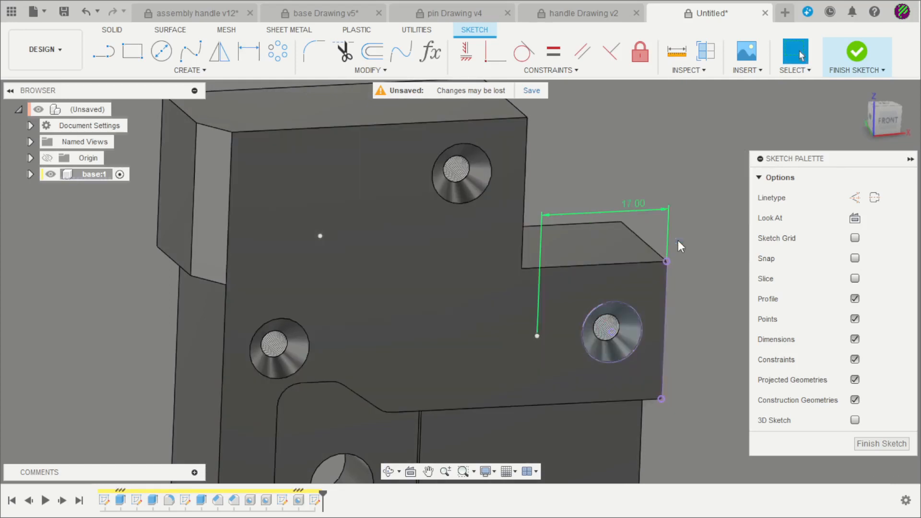
# Step: Project the lower edge of the chamfer on the block's left side into the sketch
pyautogui.scroll(3, 258, 289)
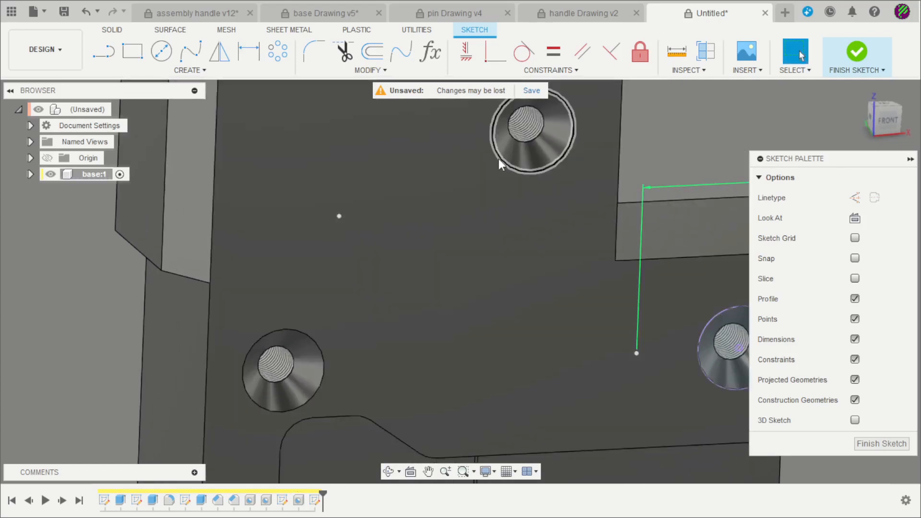
pyautogui.press('p')
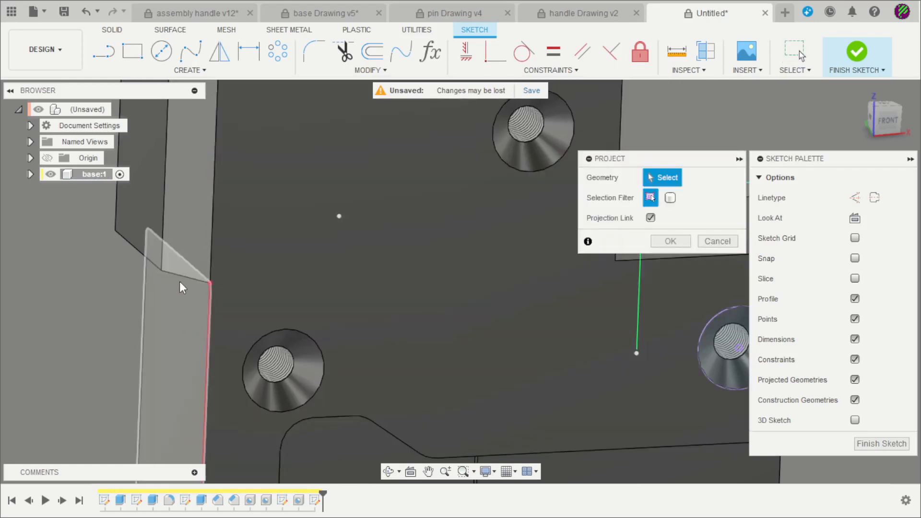
pyautogui.click(185, 279)
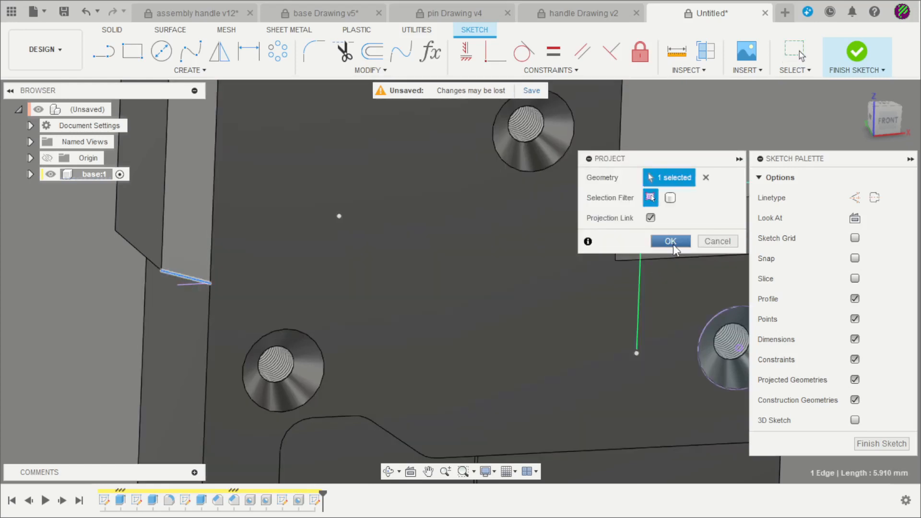
pyautogui.click(672, 244)
# Step: Align the lower point horizontally with the projected hole's centre and the upper left point with the projected chamfer edge's endpoint
pyautogui.keyDown('shift'); pyautogui.moveTo(433, 257); pyautogui.dragTo(420, 278, button='middle'); pyautogui.keyUp('shift')
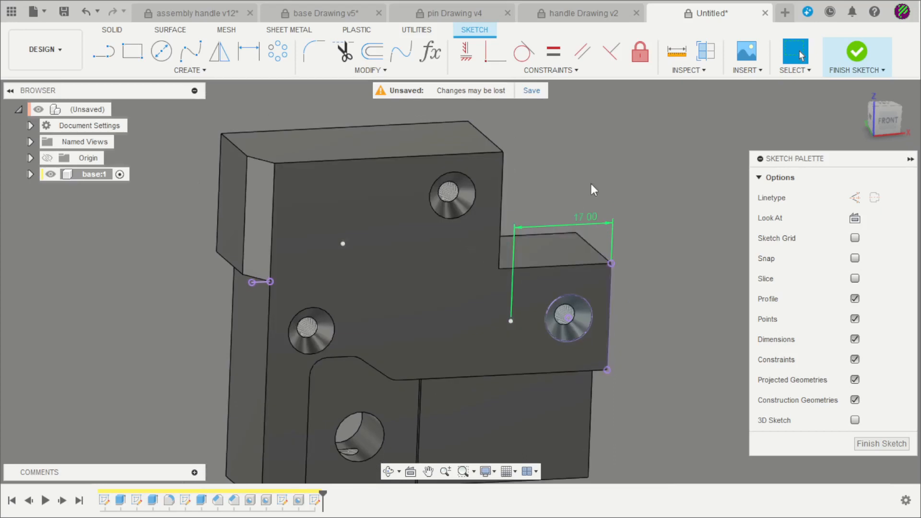
pyautogui.scroll(2, 594, 180)
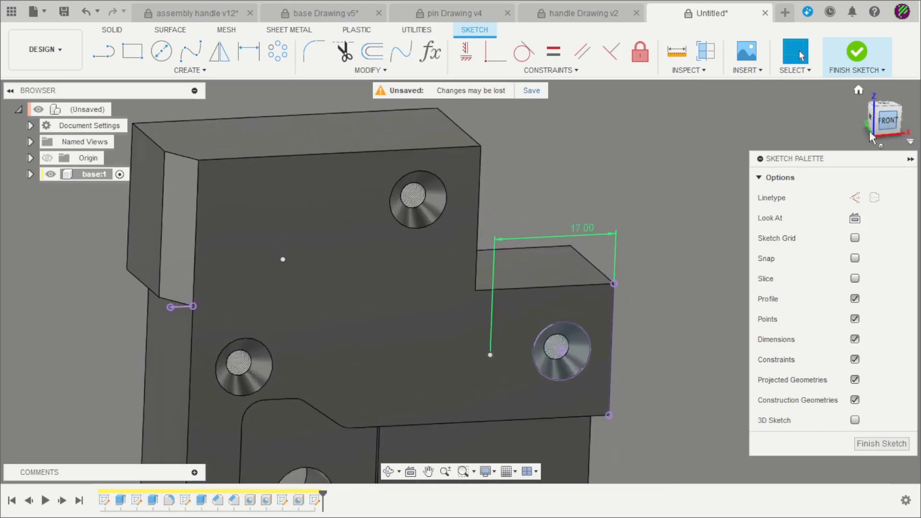
pyautogui.click(887, 121)
pyautogui.click(466, 51)
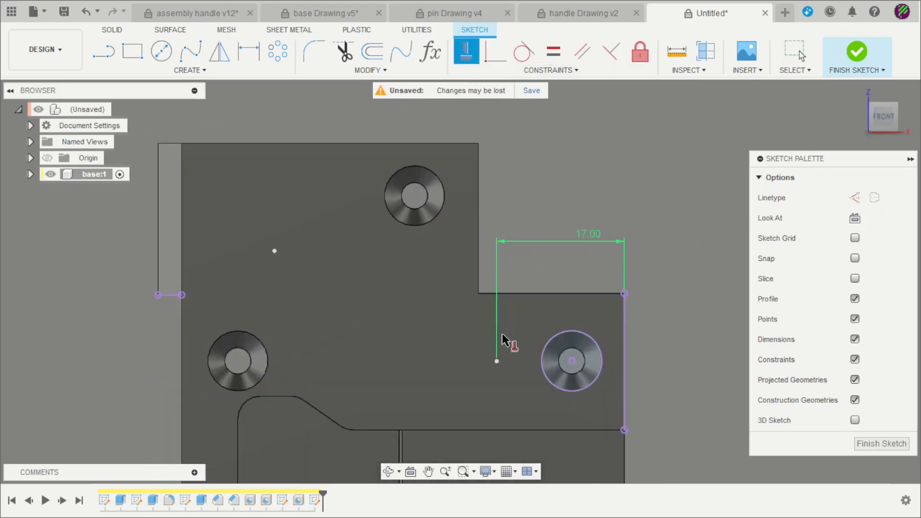
pyautogui.click(496, 361)
pyautogui.click(573, 362)
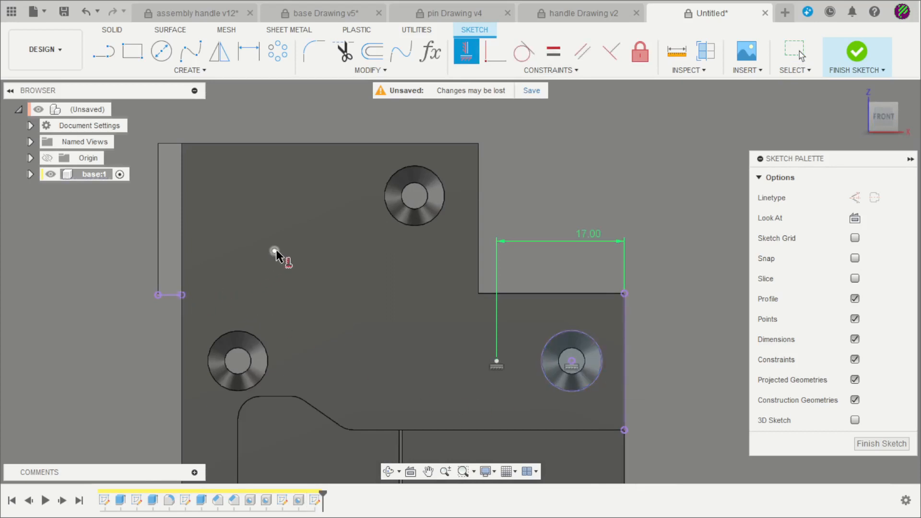
pyautogui.click(275, 249)
pyautogui.click(181, 295)
pyautogui.scroll(3, 245, 298)
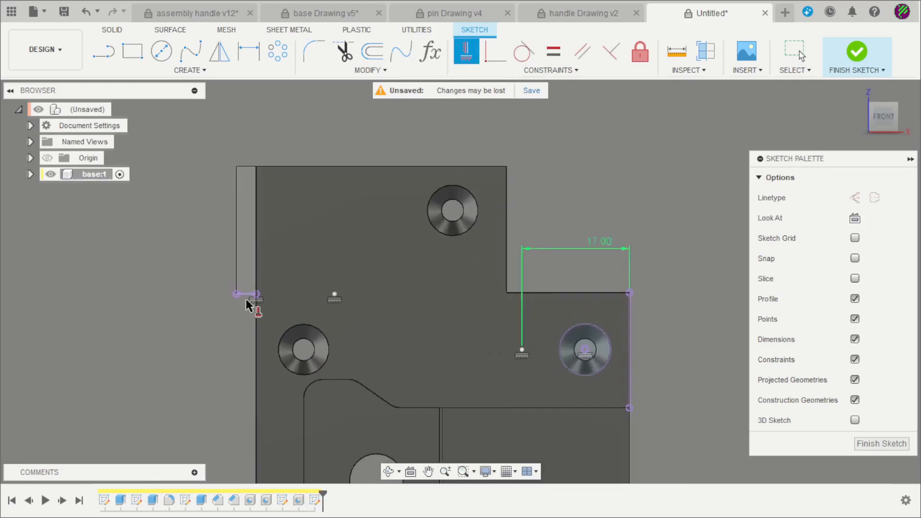
pyautogui.press('Escape')
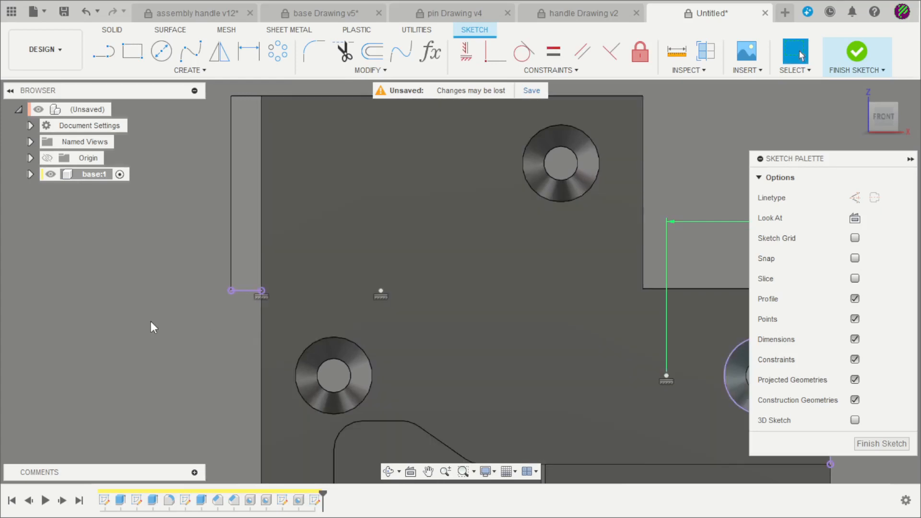
# Step: Dimension the upper left point 11 mm from the front face's left edge and finish the sketch
pyautogui.press('d')
pyautogui.scroll(-1, 410, 312)
pyautogui.click(394, 327)
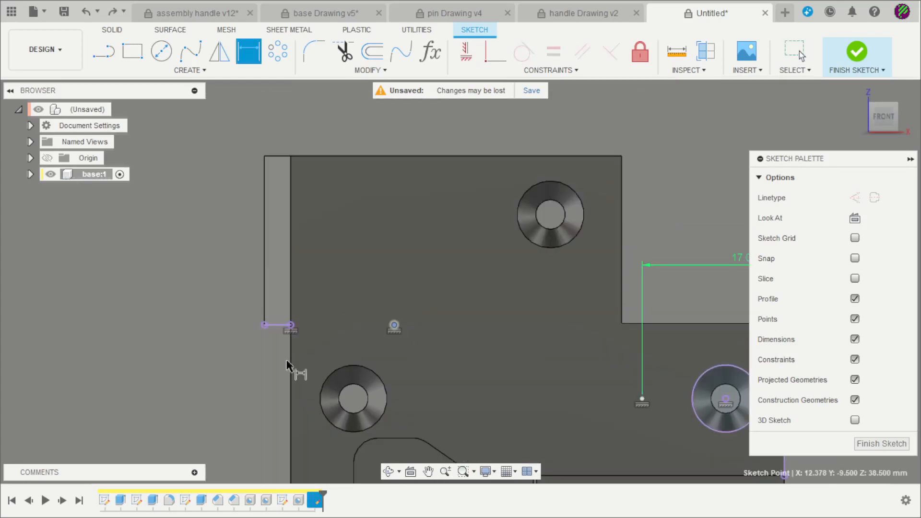
pyautogui.click(291, 376)
pyautogui.click(219, 352)
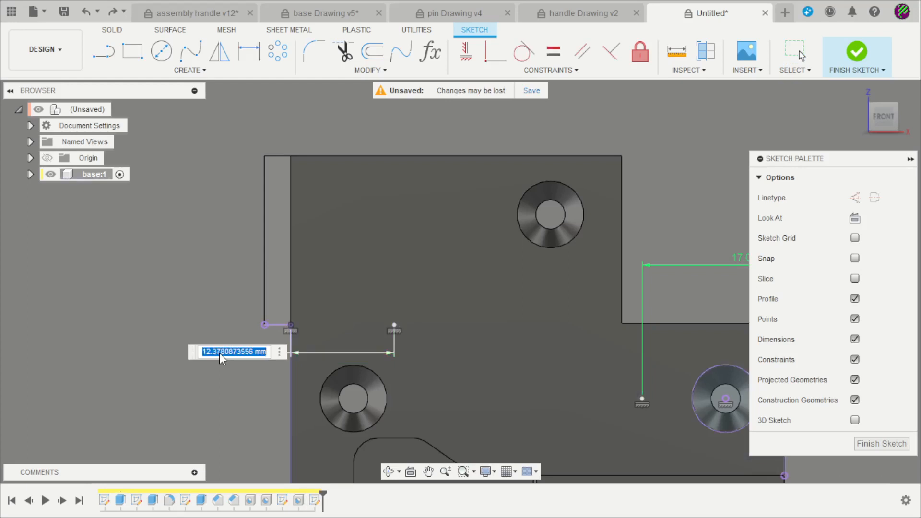
pyautogui.write('11')
pyautogui.press('Return')
pyautogui.scroll(-1, 387, 312)
pyautogui.press('Escape')
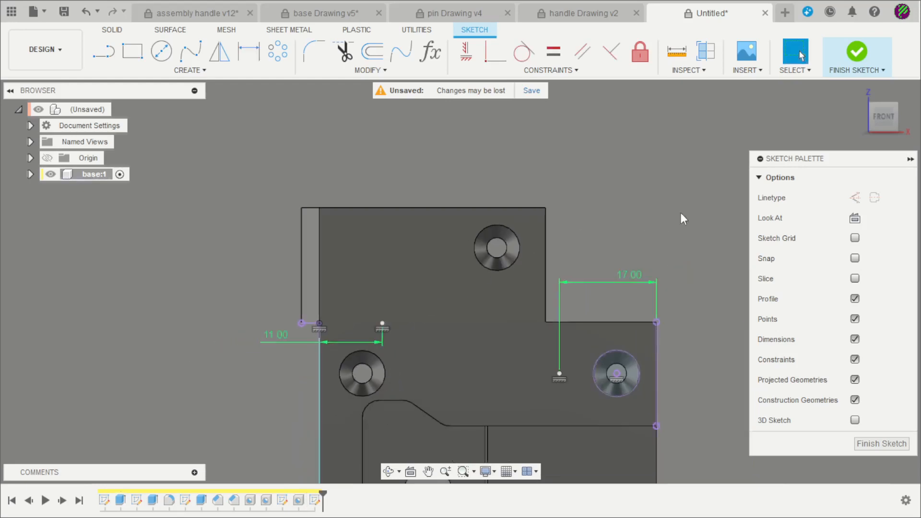
pyautogui.click(856, 53)
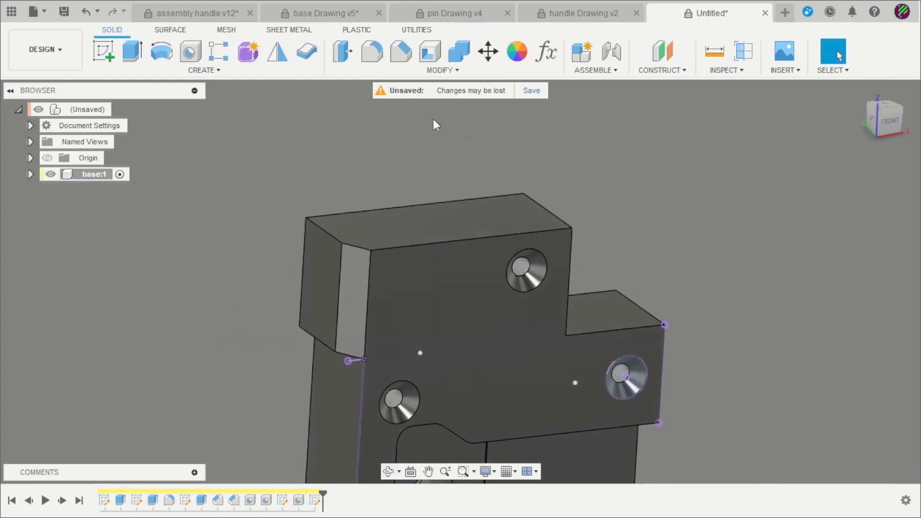
# Step: Create simple holes at the two sketch points on the front face, 6 mm deep and 6 mm in diameter
pyautogui.click(190, 51)
pyautogui.click(412, 297)
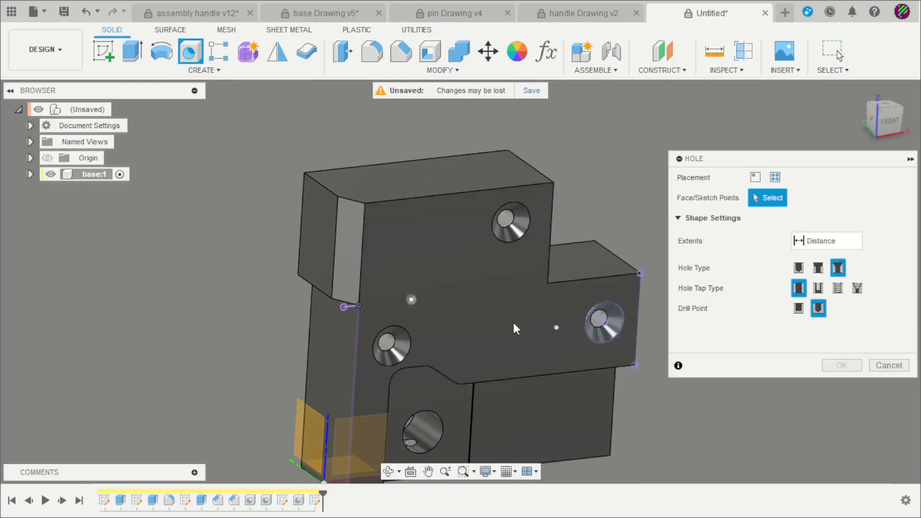
pyautogui.scroll(-2, 766, 326)
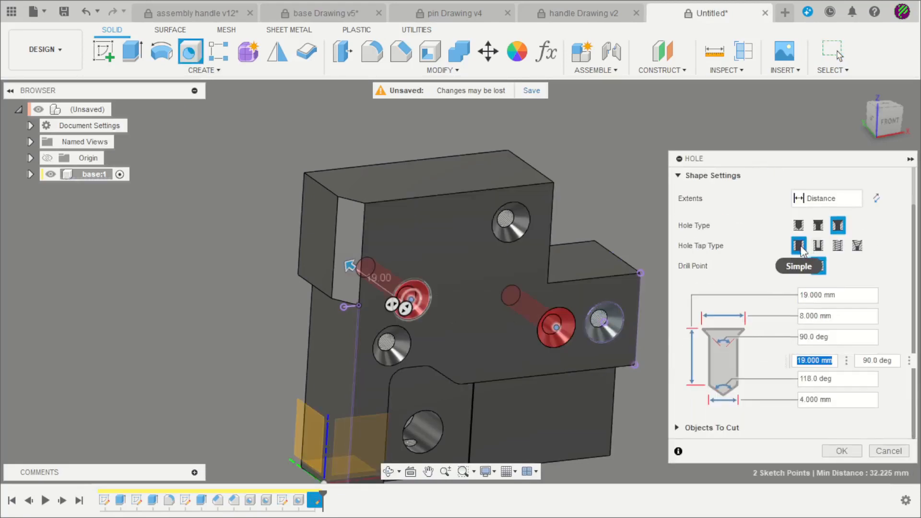
pyautogui.click(798, 225)
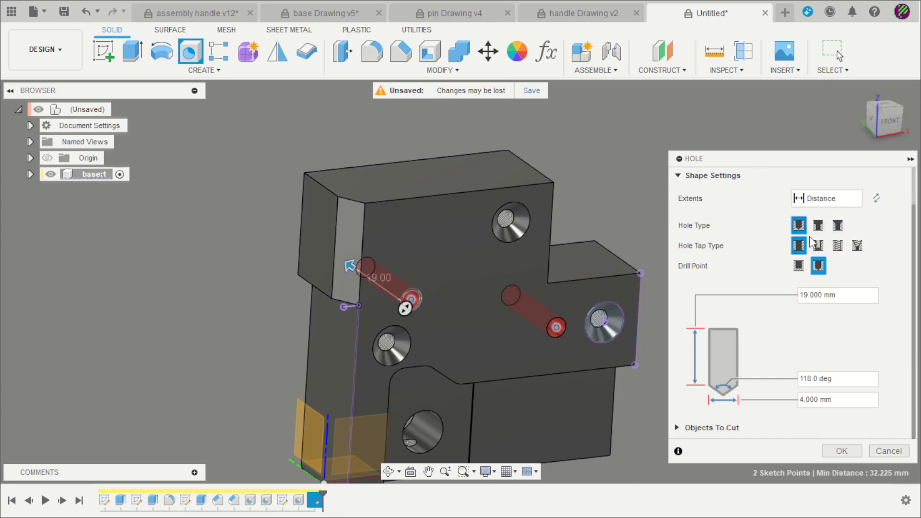
pyautogui.click(794, 301)
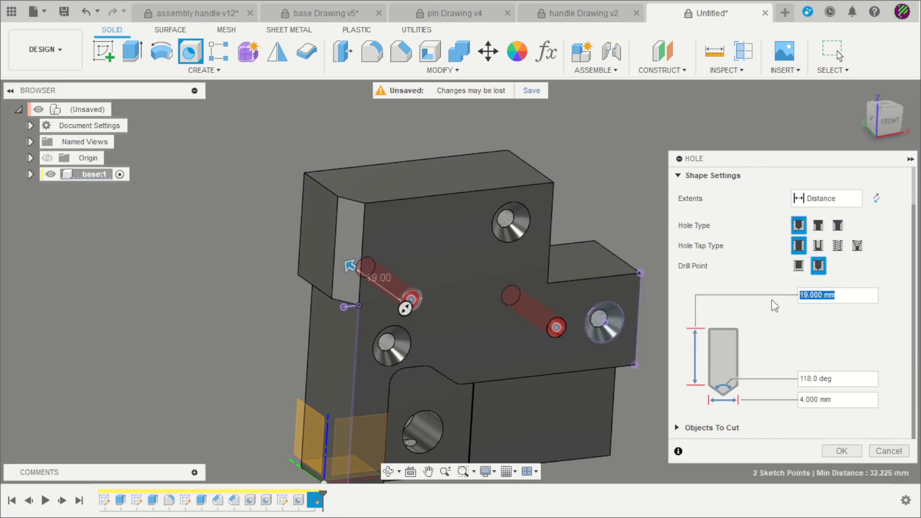
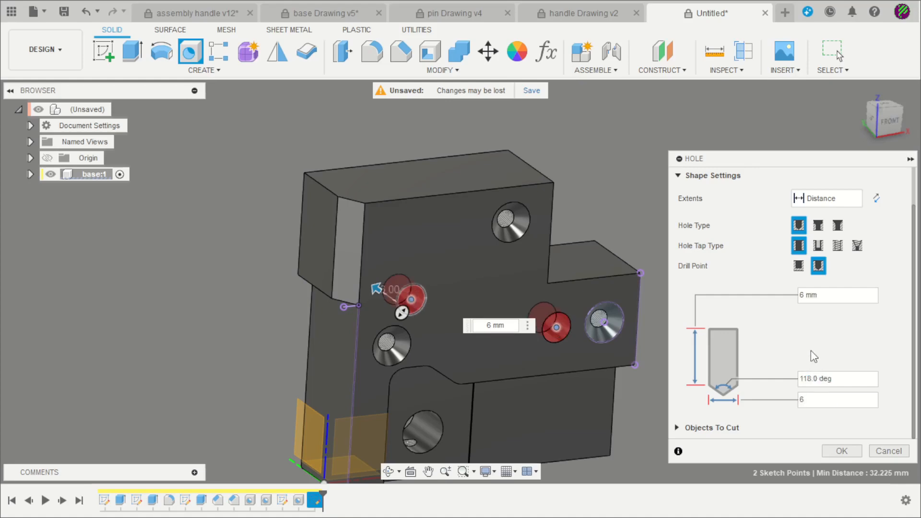
pyautogui.click(840, 451)
pyautogui.keyDown('shift'); pyautogui.moveTo(769, 292); pyautogui.dragTo(729, 350, button='middle'); pyautogui.keyUp('shift')
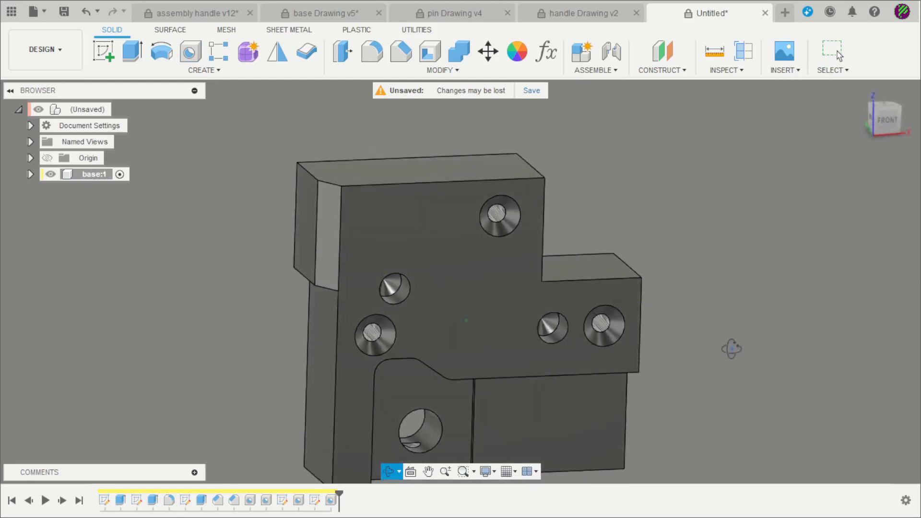
pyautogui.keyDown('shift'); pyautogui.moveTo(689, 280); pyautogui.dragTo(661, 307, button='middle'); pyautogui.keyUp('shift')
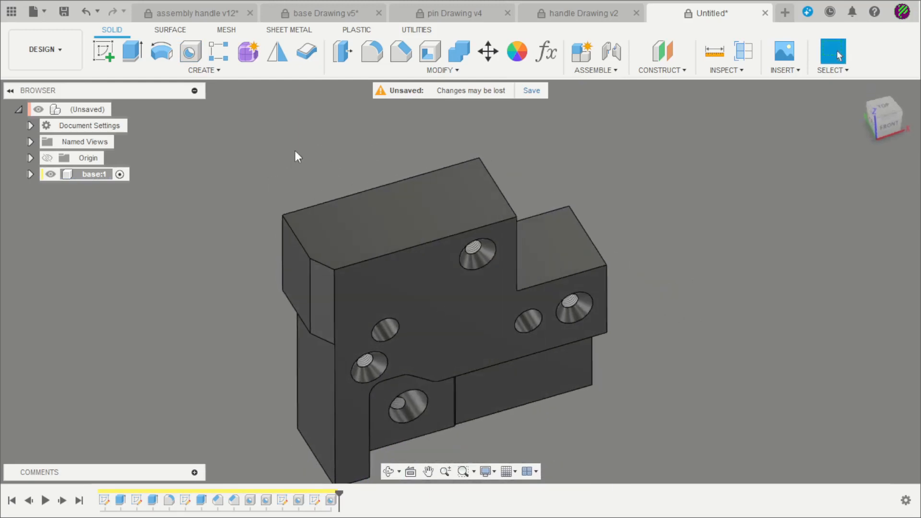
# Step: Consult the base drawing for the dimensions of the hole in the block's top face
pyautogui.click(192, 53)
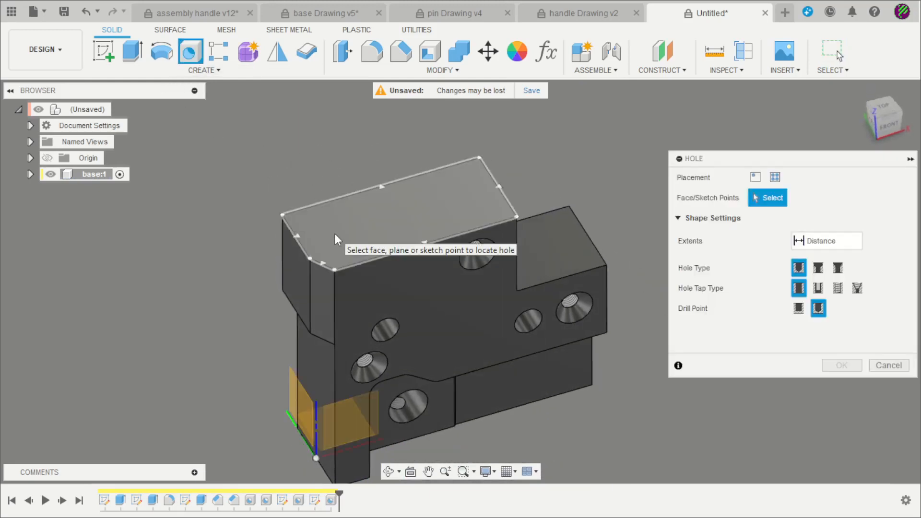
pyautogui.click(279, 16)
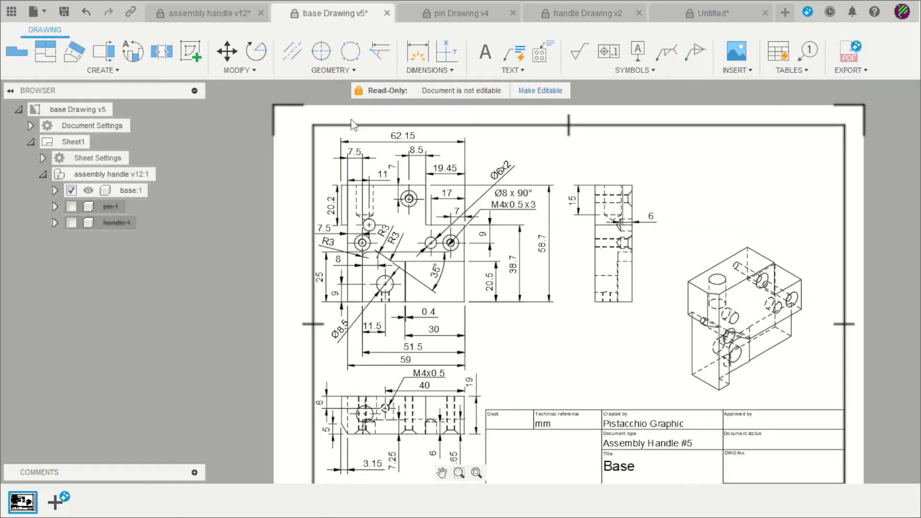
pyautogui.scroll(4, 375, 129)
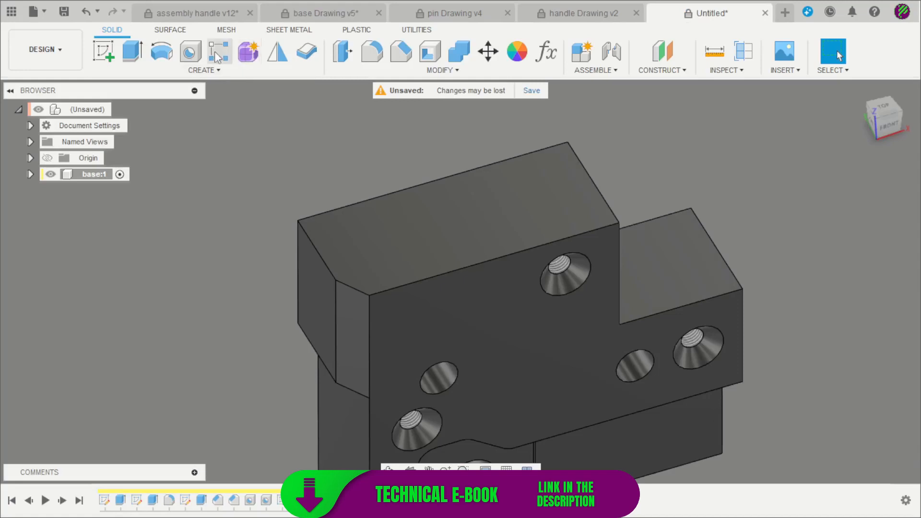
# Step: Place a hole on the block's upper top face, 9 mm from its rear edge and 12 mm from its left edge
pyautogui.press('h')
pyautogui.click(393, 226)
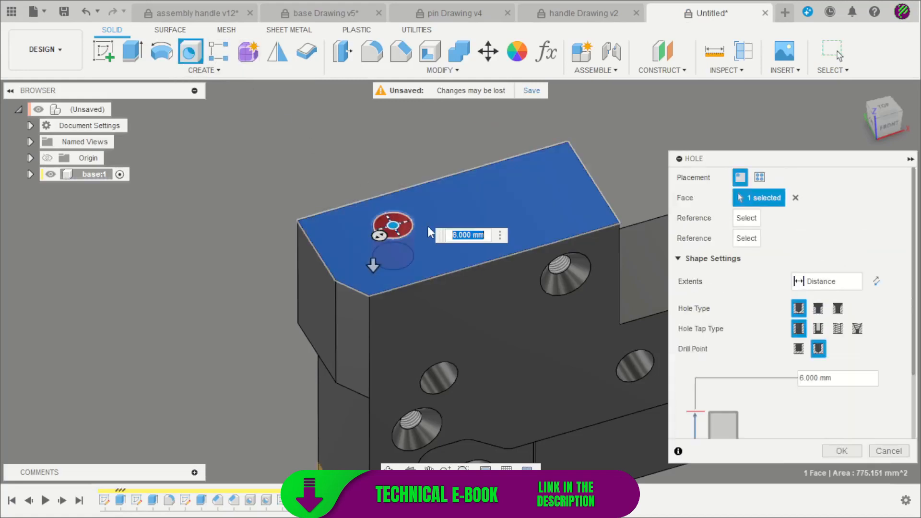
pyautogui.click(461, 212)
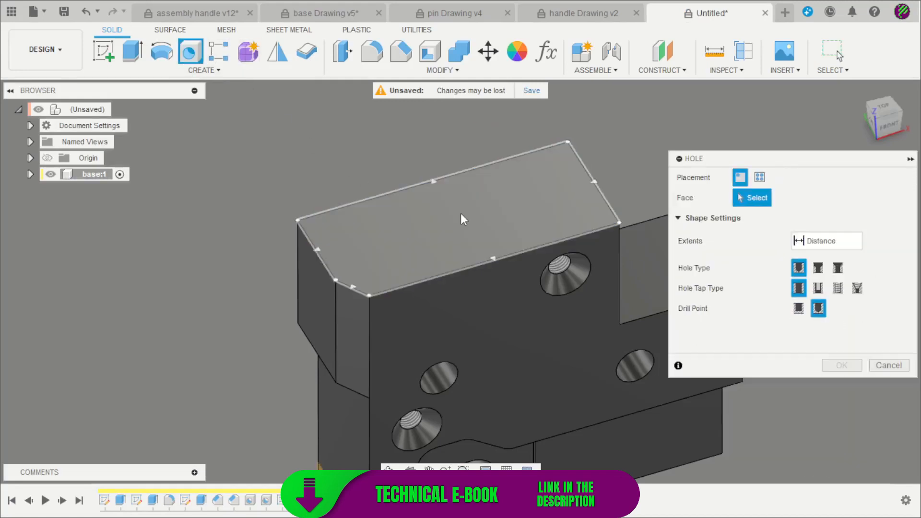
pyautogui.click(378, 197)
pyautogui.write('9')
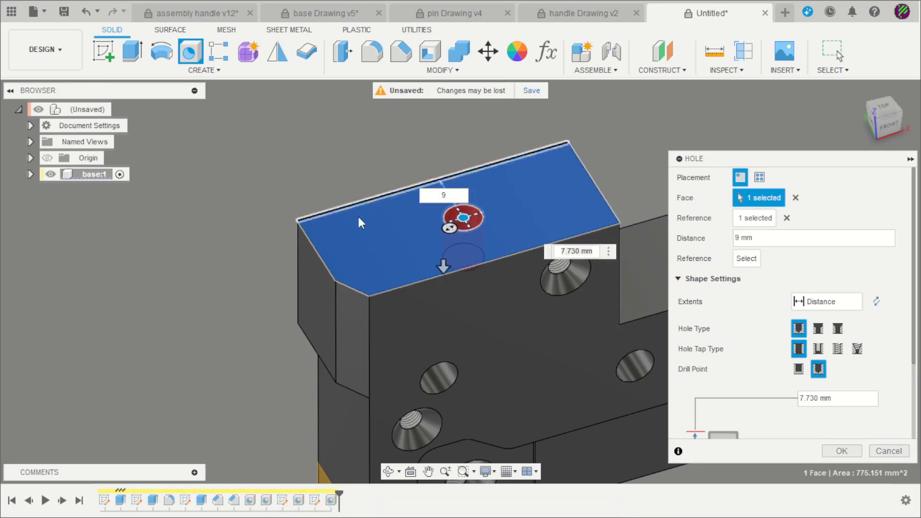
pyautogui.click(317, 251)
pyautogui.write('12')
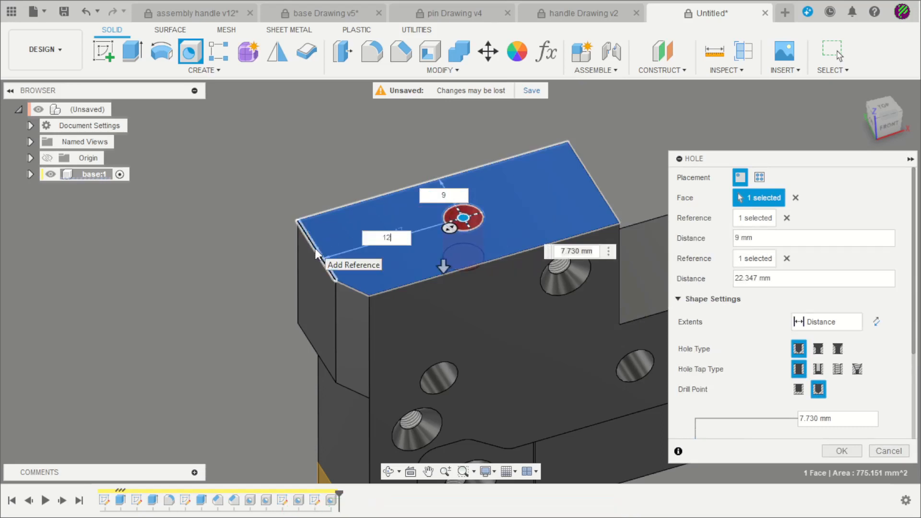
# Step: Make the top-face hole 15 mm deep and 8.5 mm in diameter, and create it
pyautogui.scroll(-3, 766, 353)
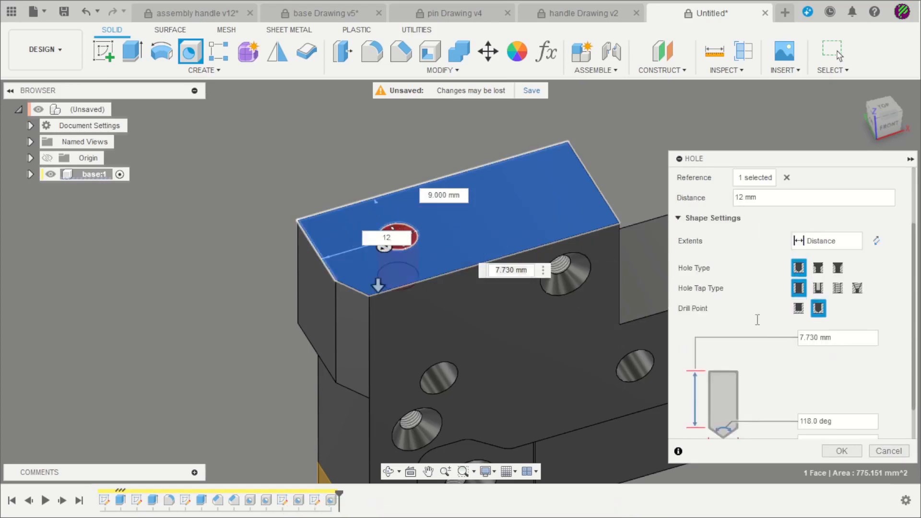
pyautogui.scroll(-1, 774, 284)
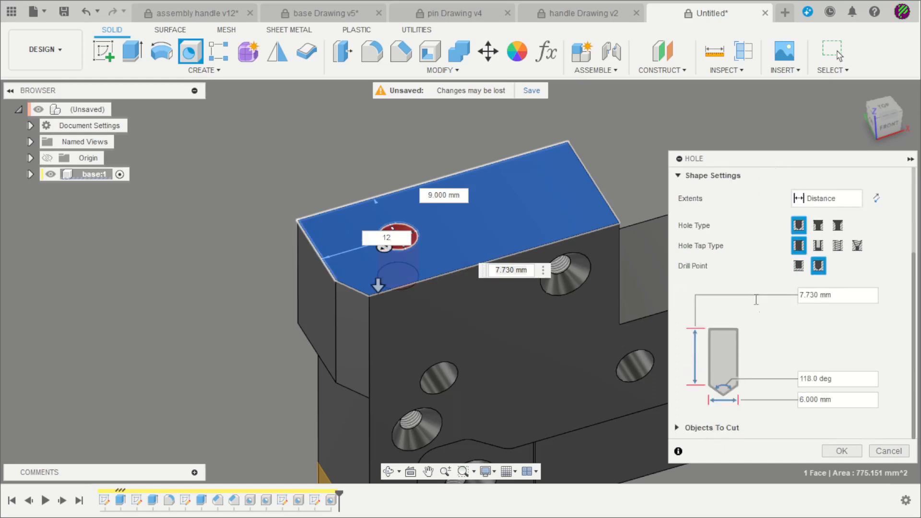
pyautogui.click(836, 295)
pyautogui.write('15')
pyautogui.press('Tab')
pyautogui.press('Tab')
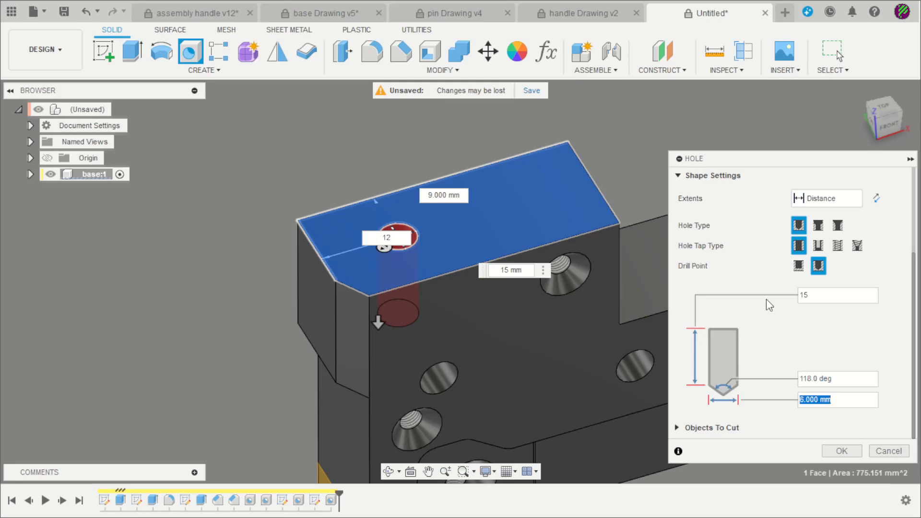
pyautogui.write('8,5')
pyautogui.press('Return')
# Step: Create an internal component named pin under the top-level assembly and hide the base component
pyautogui.keyDown('shift'); pyautogui.moveTo(742, 298); pyautogui.dragTo(306, 360, button='middle'); pyautogui.keyUp('shift')
pyautogui.scroll(-5, 336, 370)
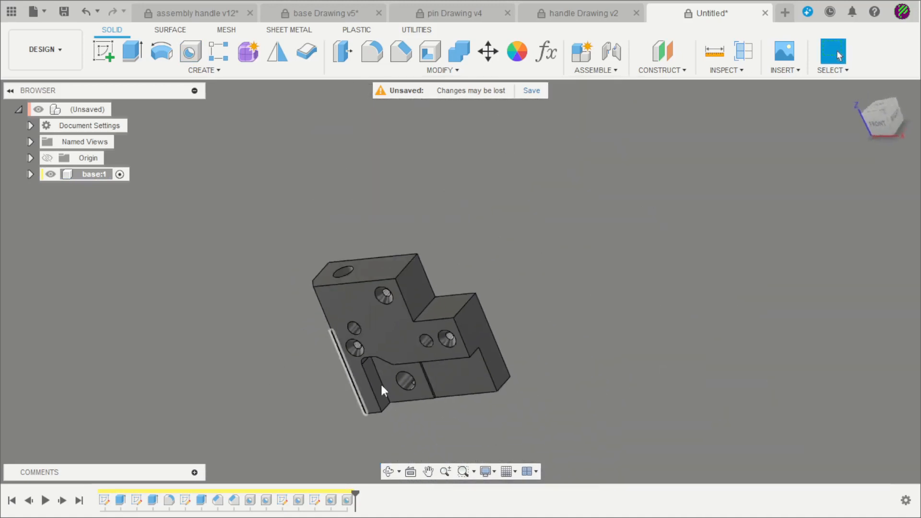
pyautogui.keyDown('shift'); pyautogui.moveTo(380, 383); pyautogui.dragTo(625, 364, button='middle'); pyautogui.keyUp('shift')
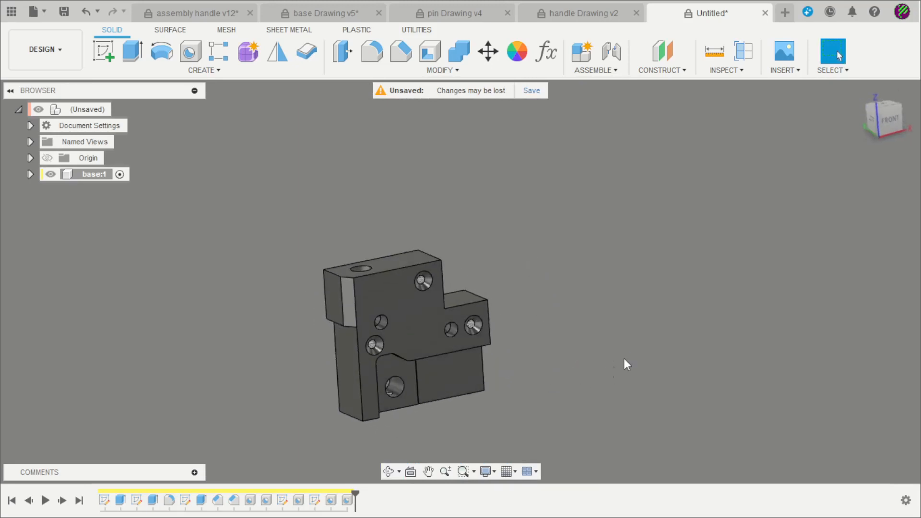
pyautogui.scroll(2, 460, 431)
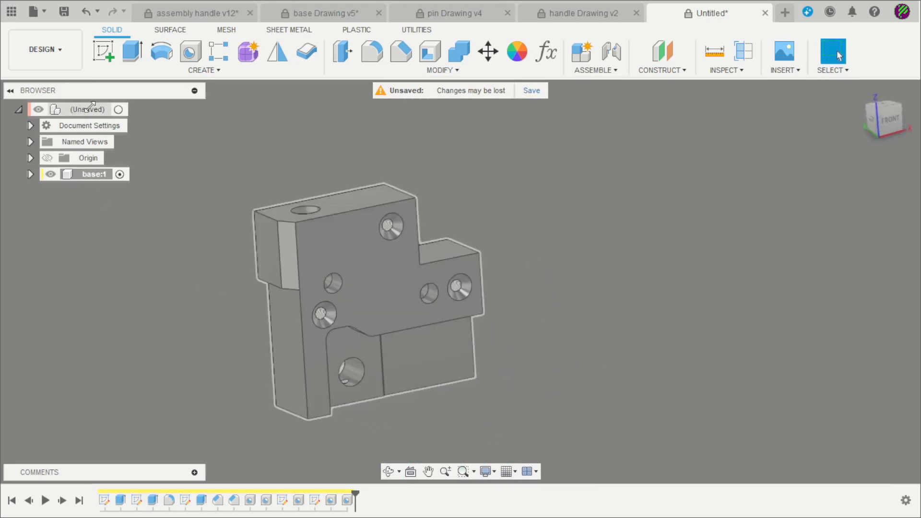
pyautogui.click(121, 109)
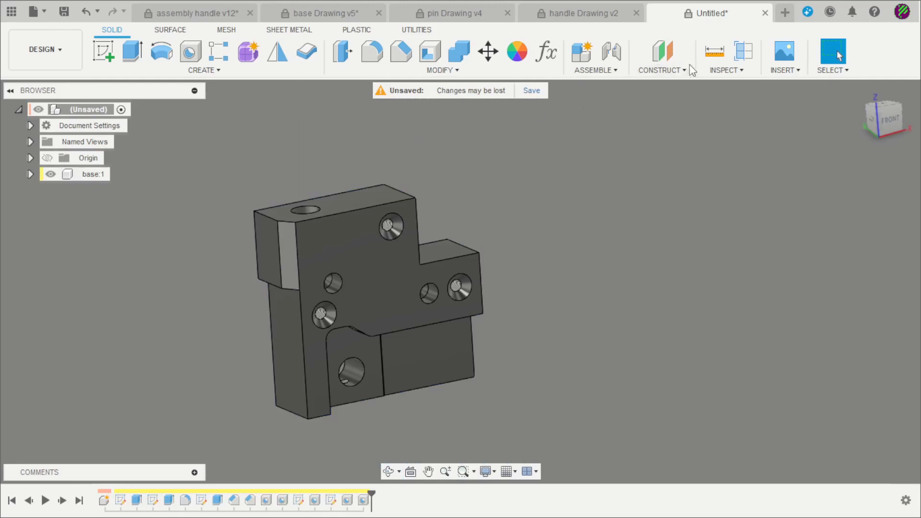
pyautogui.click(581, 52)
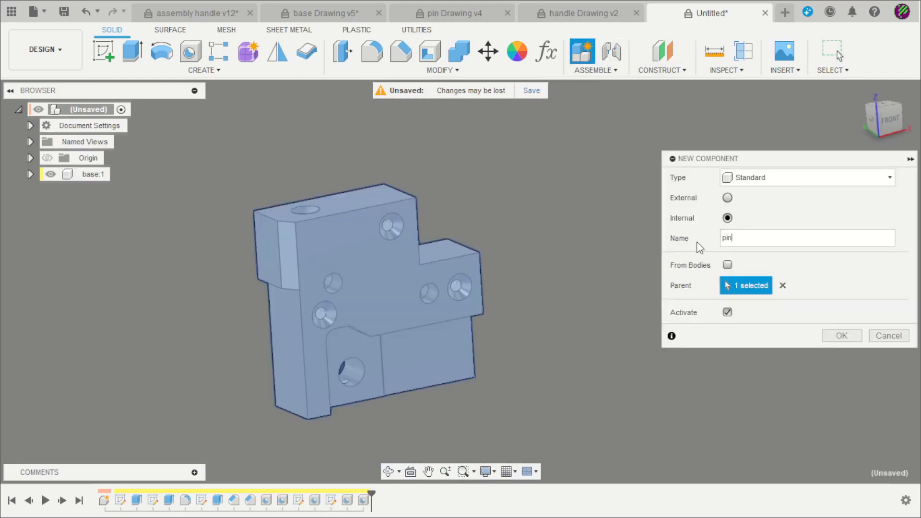
pyautogui.press('Return')
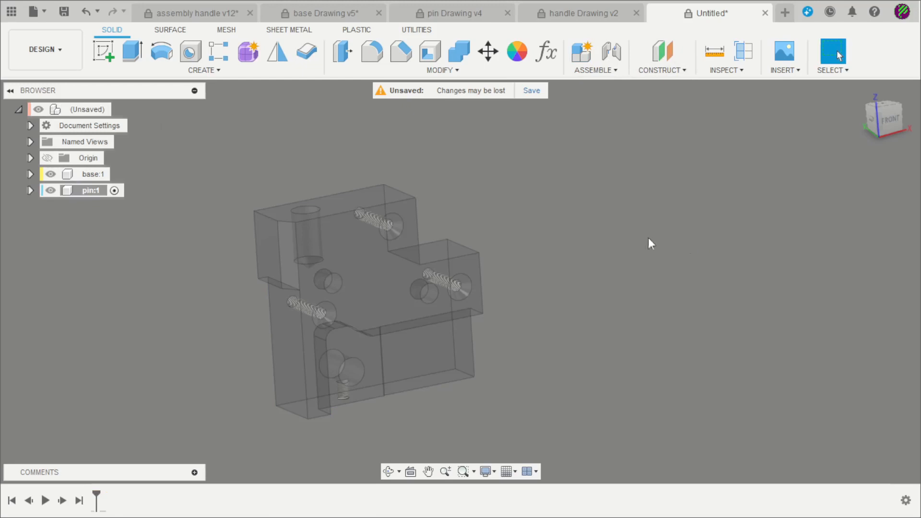
pyautogui.click(51, 174)
# Step: Start a sketch on the front plane in the pin component and consult the pin drawing for its dimensions
pyautogui.click(103, 51)
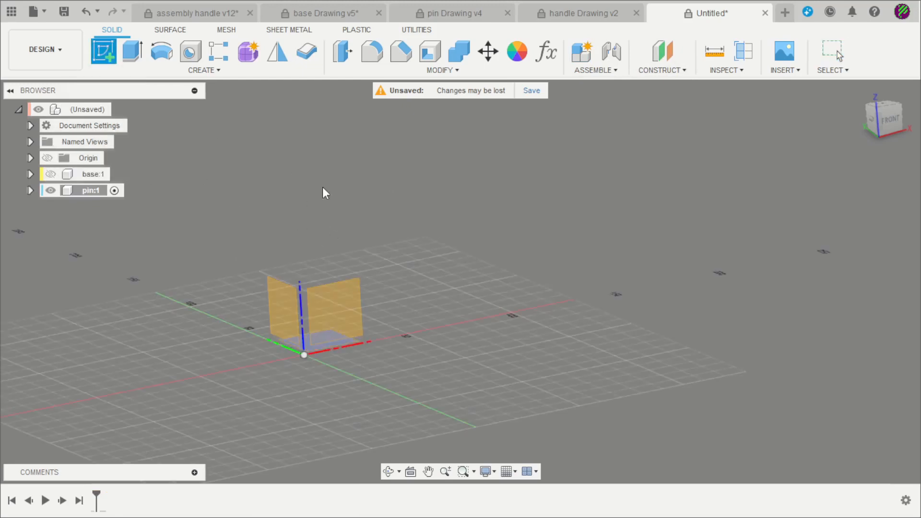
pyautogui.click(342, 308)
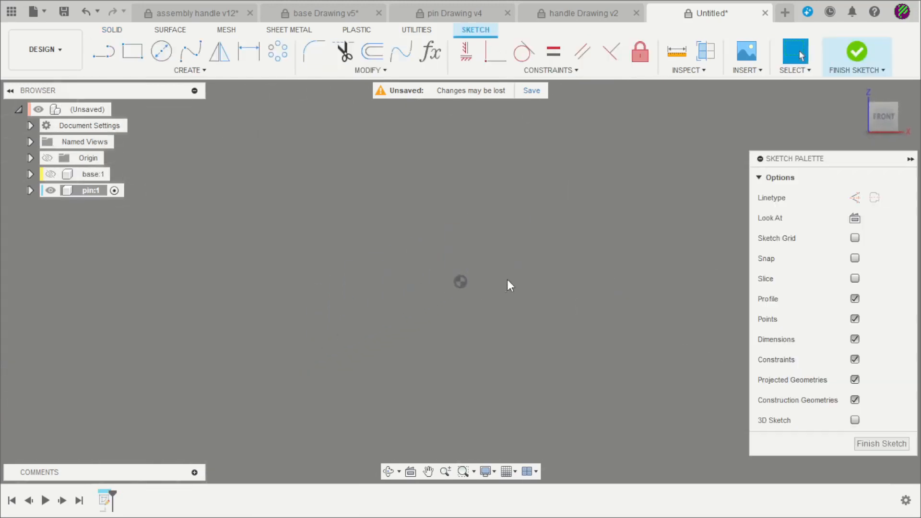
pyautogui.click(454, 12)
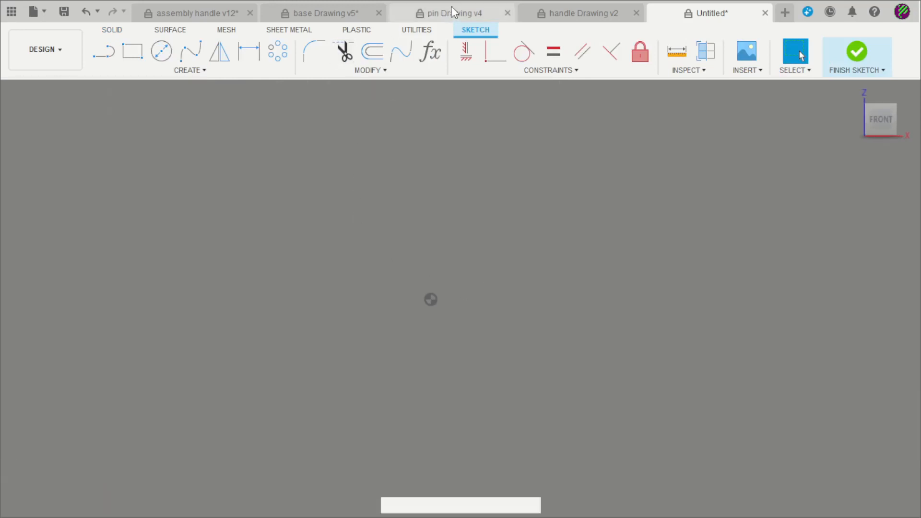
pyautogui.scroll(5, 447, 248)
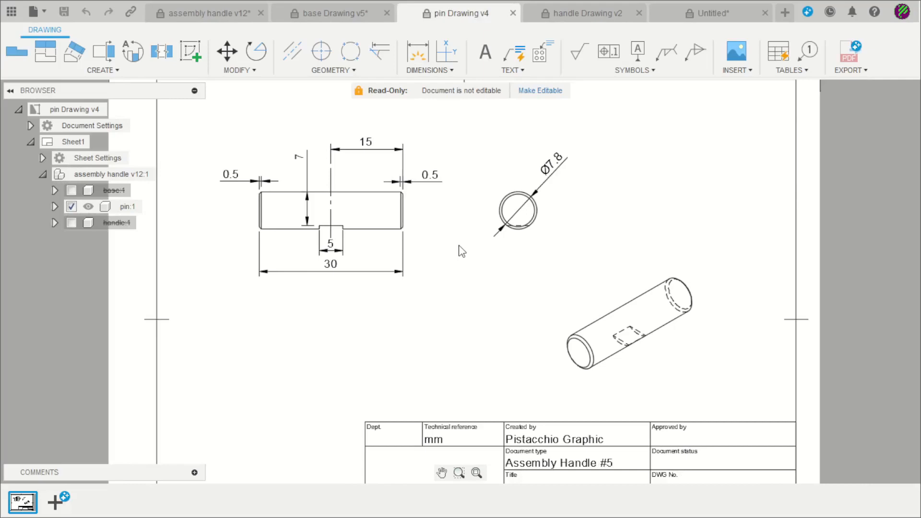
pyautogui.click(675, 13)
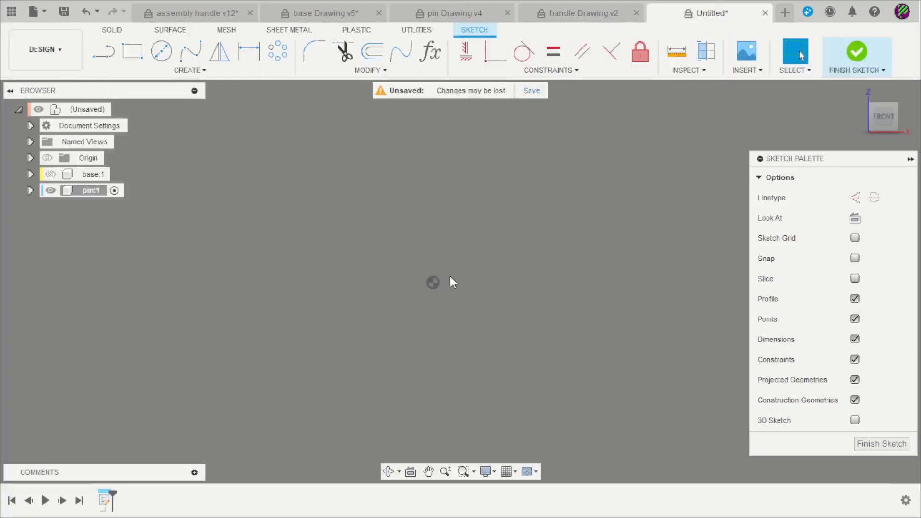
# Step: Sketch a circle 7.8 mm in diameter centred on the origin
pyautogui.click(161, 50)
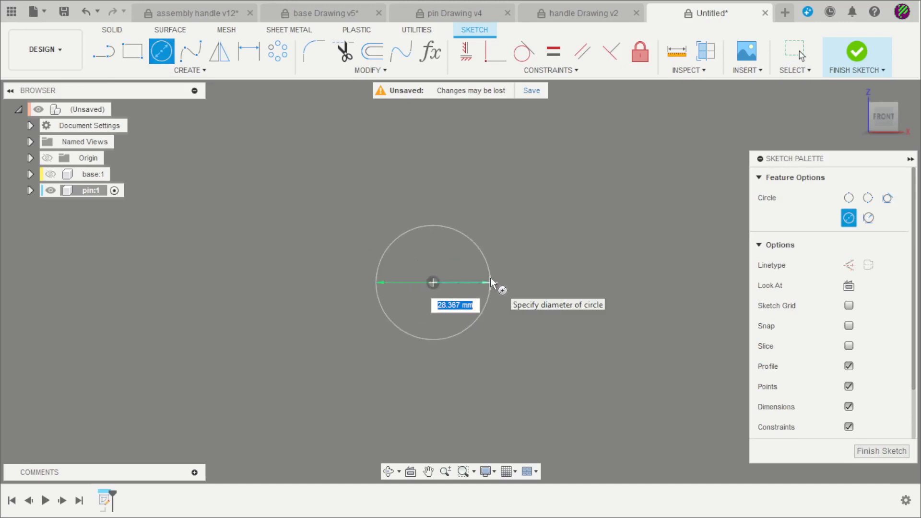
pyautogui.press('Return')
pyautogui.press('Escape')
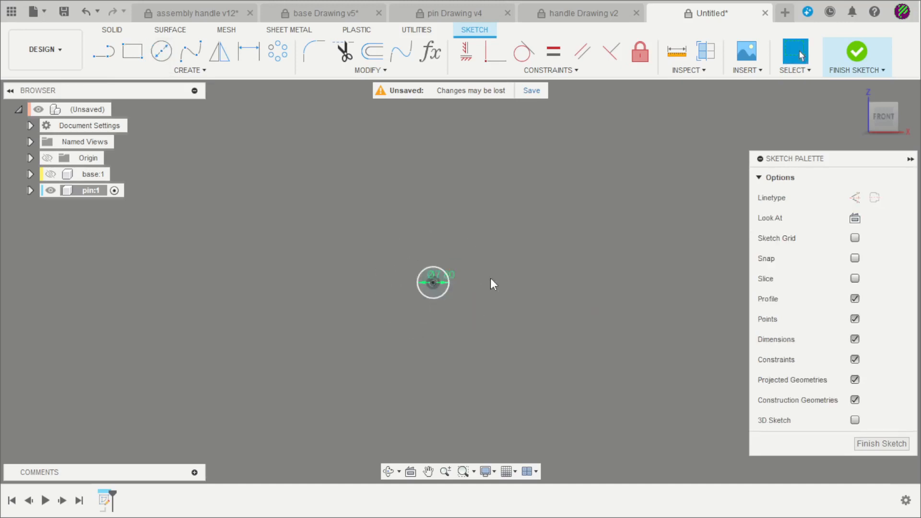
# Step: Extrude the circle symmetrically to a whole length of 30 mm as a new body
pyautogui.press('e')
pyautogui.keyDown('shift'); pyautogui.moveTo(515, 314); pyautogui.dragTo(542, 316, button='middle'); pyautogui.keyUp('shift')
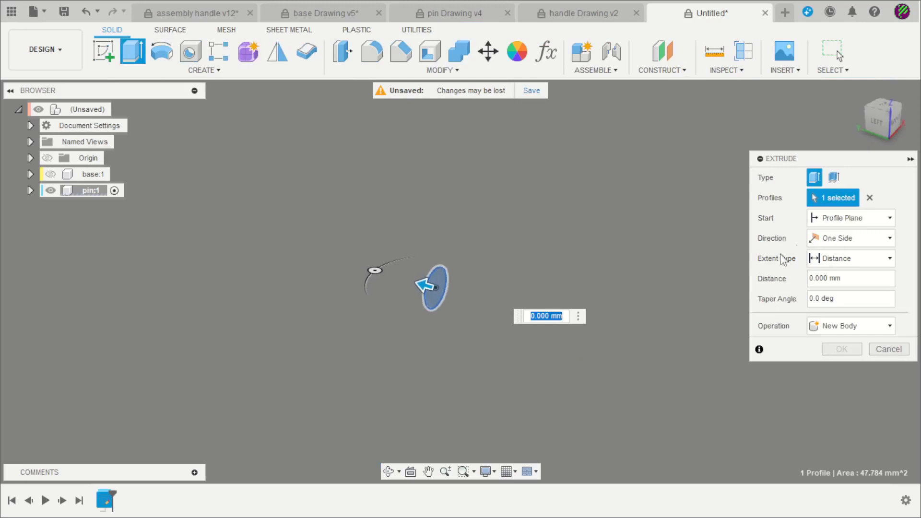
pyautogui.click(839, 238)
pyautogui.click(844, 283)
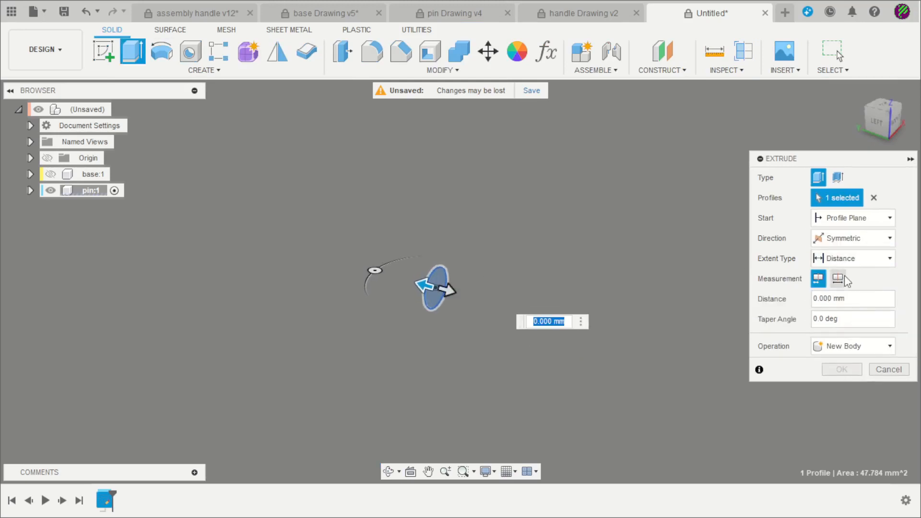
pyautogui.click(852, 299)
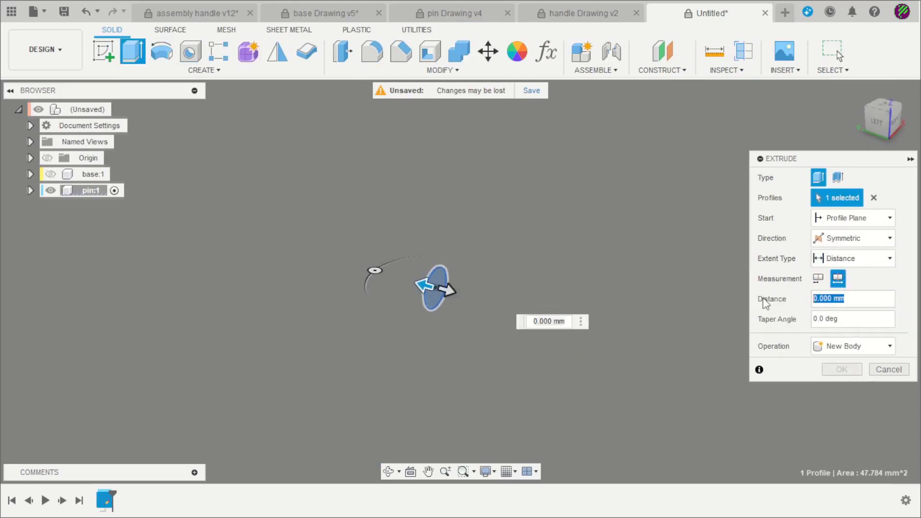
pyautogui.write('30')
pyautogui.press('Return')
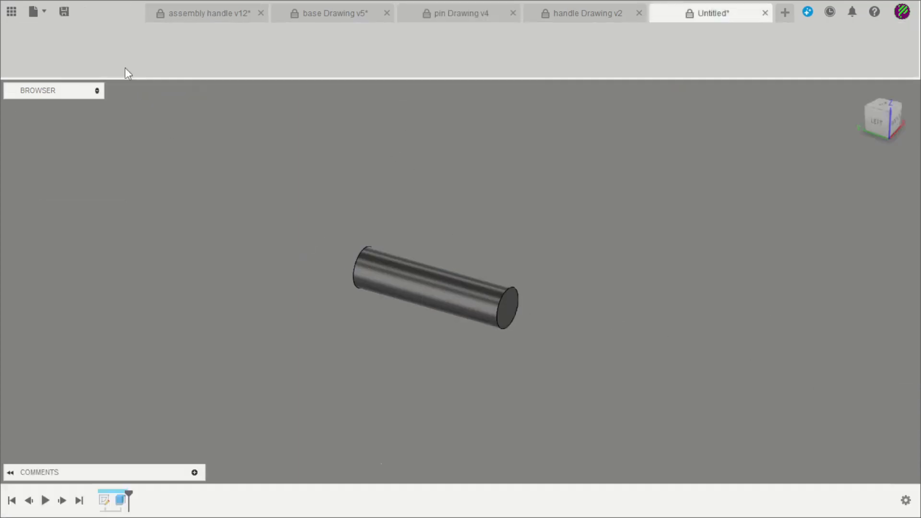
# Step: Start a sketch on the vertical plane along the pin's axis and draw a rectangle about 9.3 mm wide across its lower edge
pyautogui.click(103, 51)
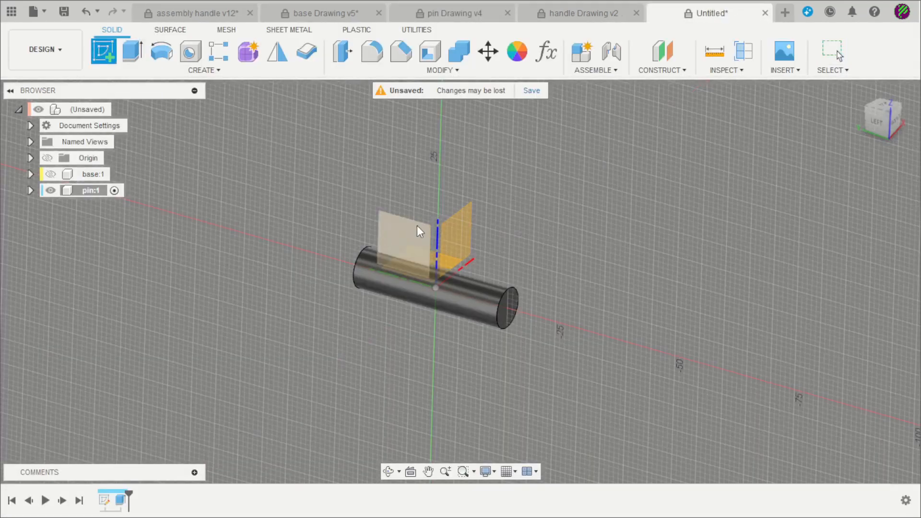
pyautogui.click(417, 226)
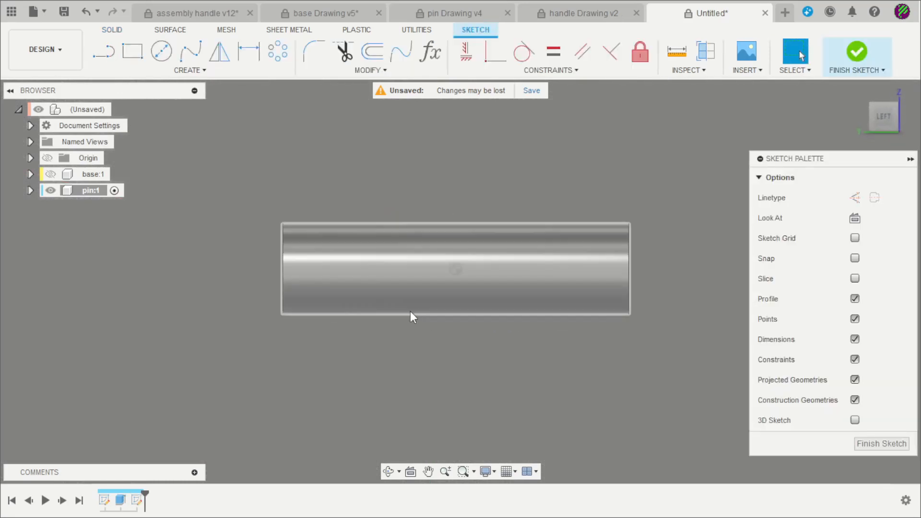
pyautogui.press('r')
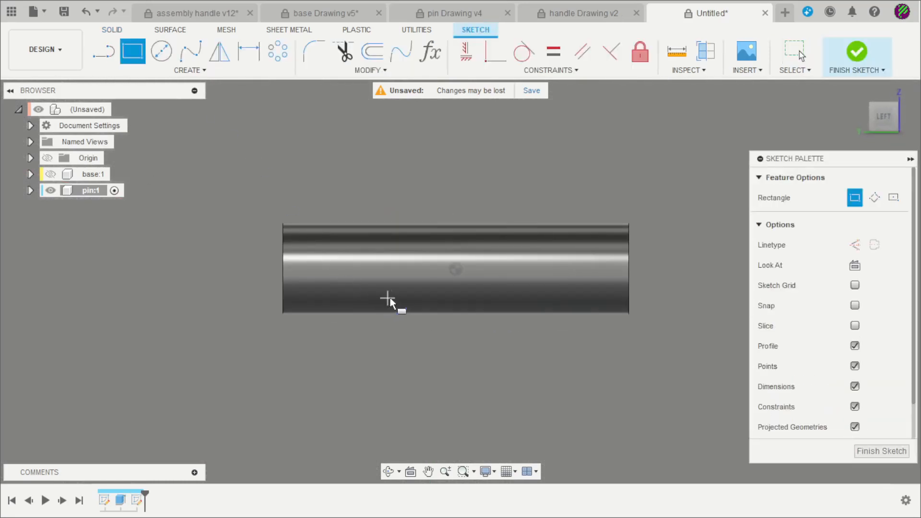
pyautogui.click(504, 357)
pyautogui.press('Escape')
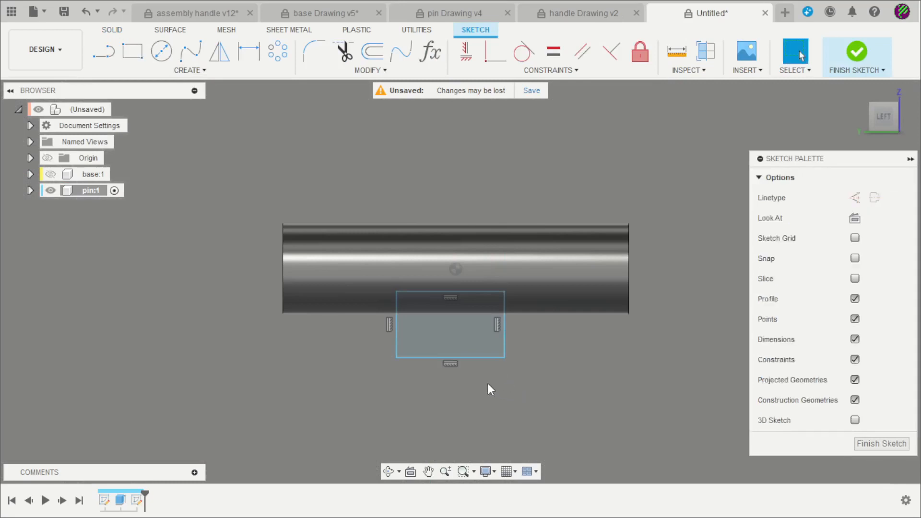
# Step: Set the rectangle's width to 5 mm
pyautogui.press('d')
pyautogui.click(474, 357)
pyautogui.click(460, 403)
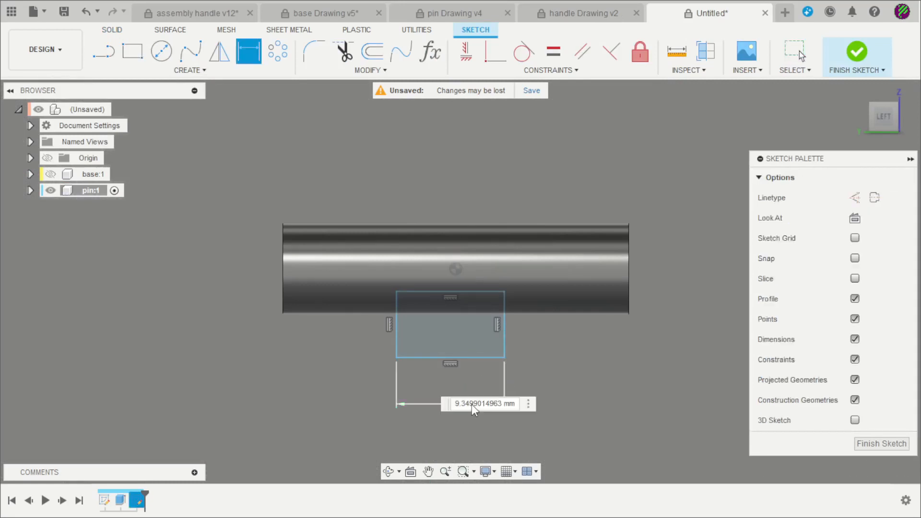
pyautogui.write('5')
pyautogui.press('Return')
pyautogui.press('Escape')
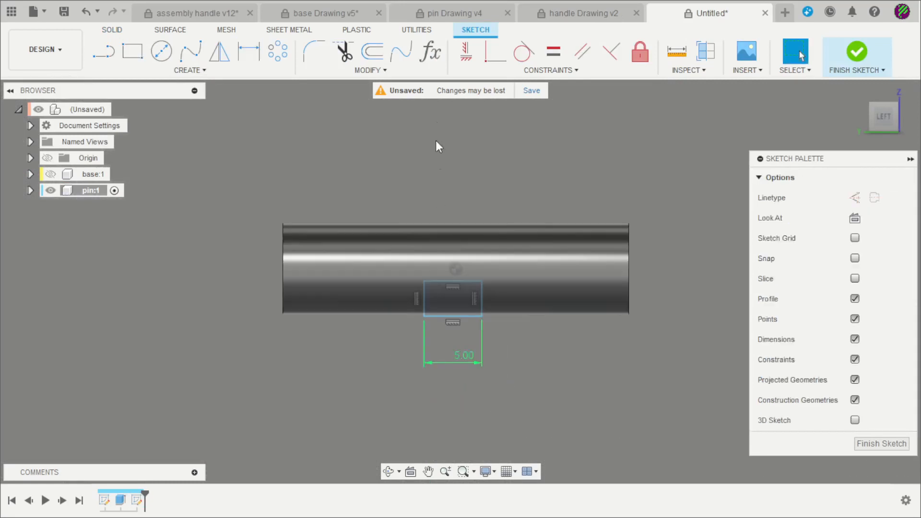
# Step: Project the pin body's outline into the sketch using the body selection filter
pyautogui.press('p')
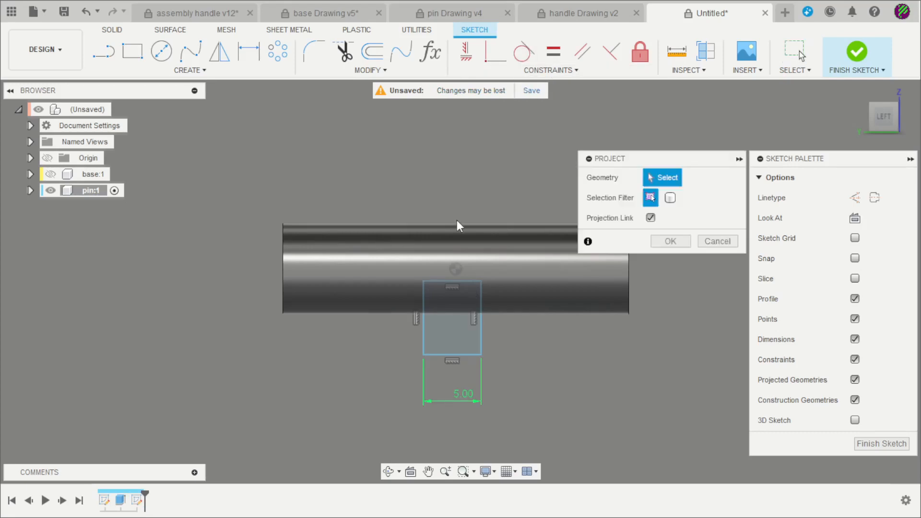
pyautogui.scroll(-3, 321, 193)
pyautogui.scroll(3, 546, 183)
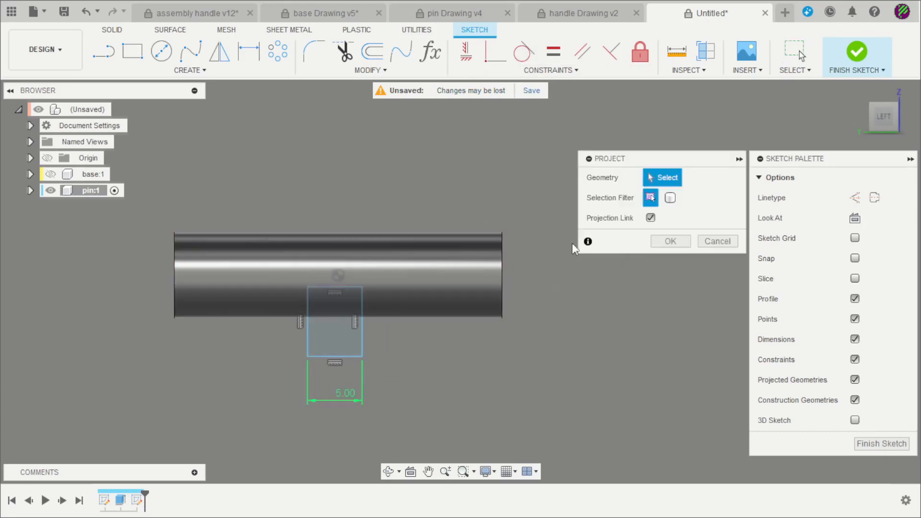
pyautogui.click(449, 263)
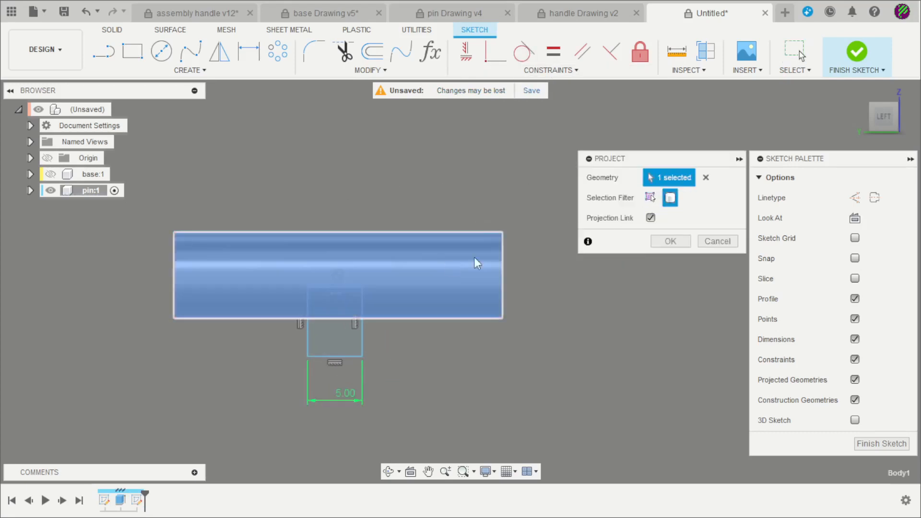
pyautogui.click(670, 240)
pyautogui.scroll(2, 336, 259)
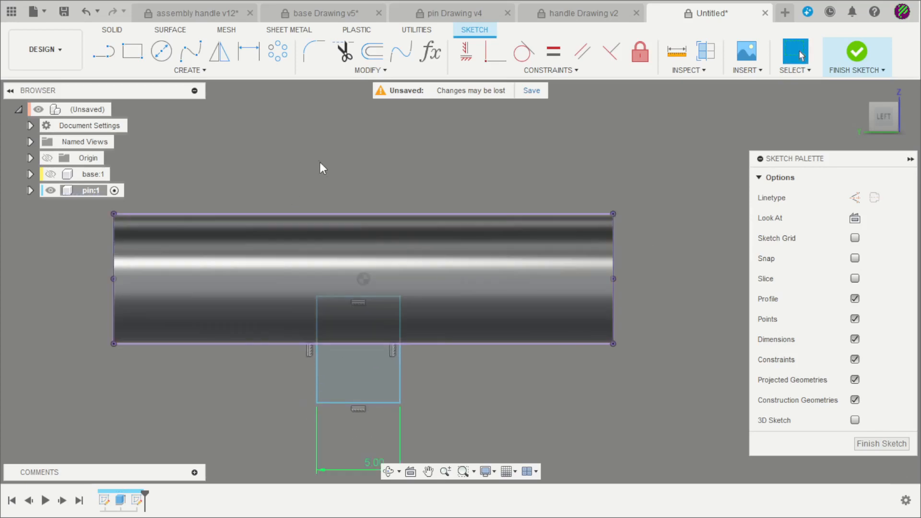
# Step: Dimension the rectangle's top edge 7 mm below the pin's projected upper edge
pyautogui.press('d')
pyautogui.click(364, 295)
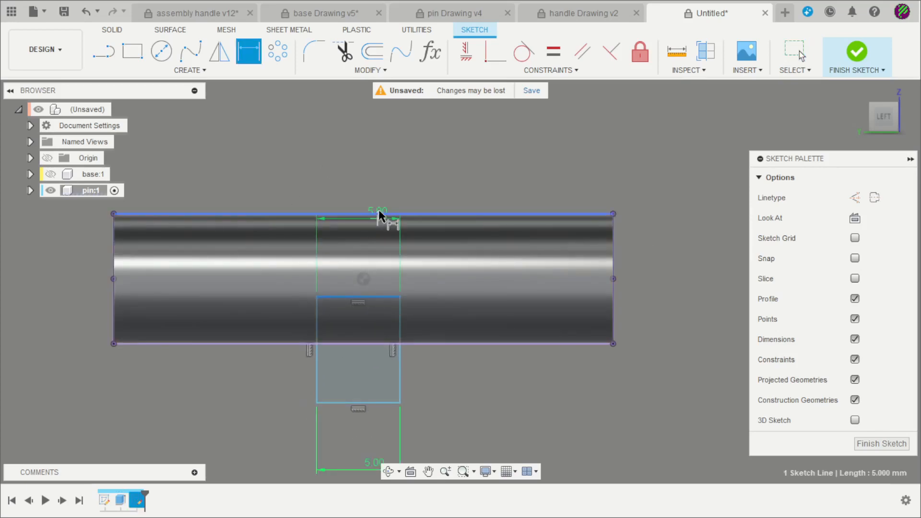
pyautogui.click(380, 214)
pyautogui.click(455, 154)
pyautogui.write('7')
pyautogui.press('Return')
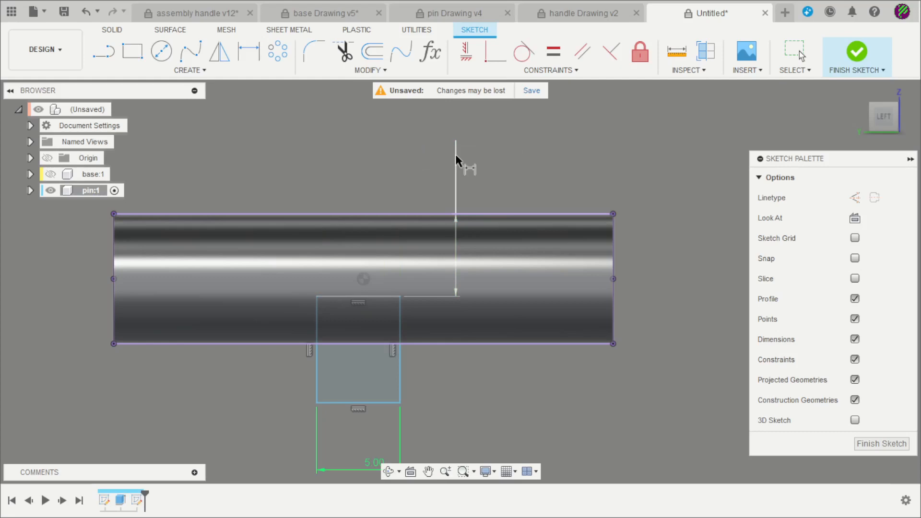
pyautogui.scroll(-3, 394, 240)
pyautogui.scroll(2, 467, 348)
pyautogui.press('Escape')
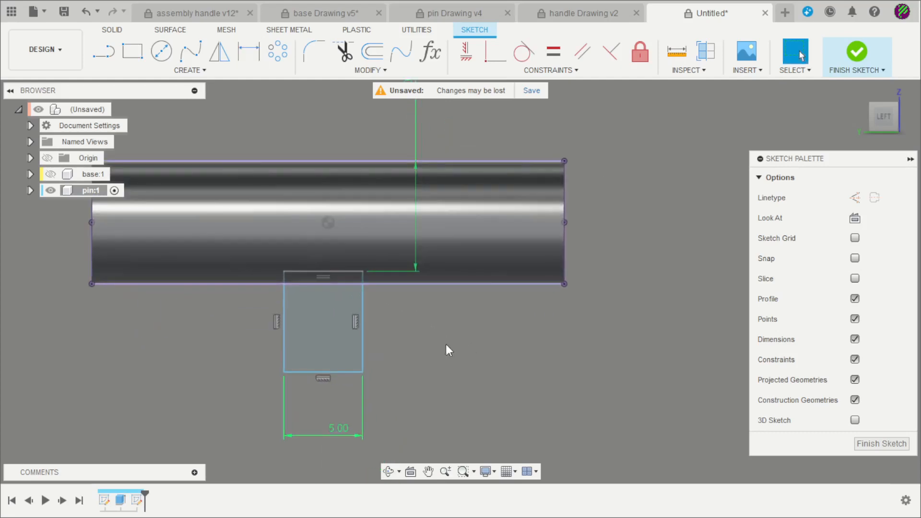
# Step: Cut the notch by extruding both rectangle profiles symmetrically through the pin, about 31 mm whole length
pyautogui.moveTo(446, 350)
pyautogui.keyDown('shift'); pyautogui.mouseDown(button='middle')
pyautogui.moveTo(499, 343)
pyautogui.moveTo(493, 359)
pyautogui.mouseUp(button='middle'); pyautogui.keyUp('shift')
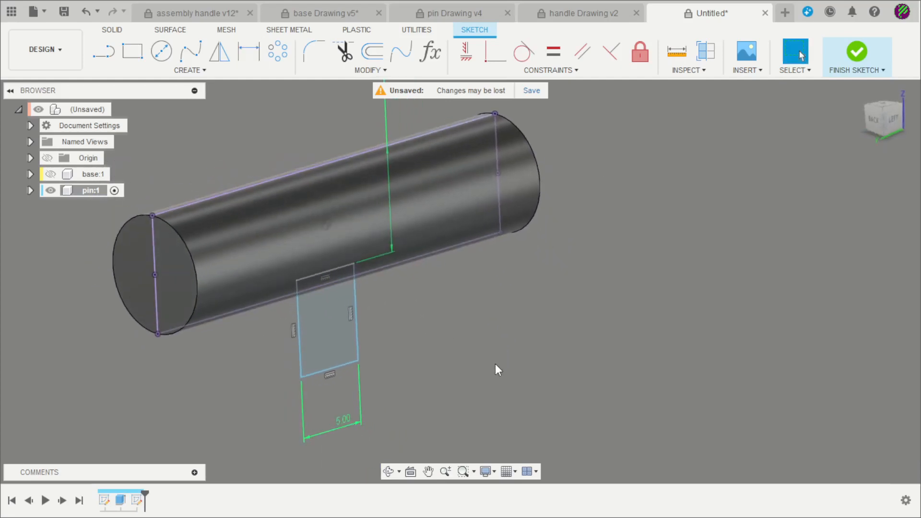
pyautogui.press('e')
pyautogui.scroll(3, 355, 343)
pyautogui.click(311, 307)
pyautogui.scroll(3, 293, 269)
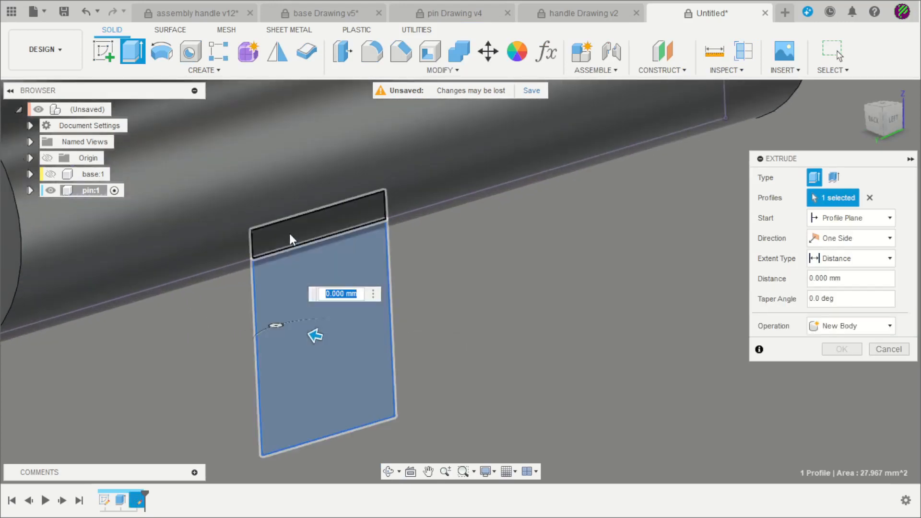
pyautogui.click(289, 235)
pyautogui.moveTo(309, 221); pyautogui.dragTo(561, 282)
pyautogui.click(854, 238)
pyautogui.click(844, 280)
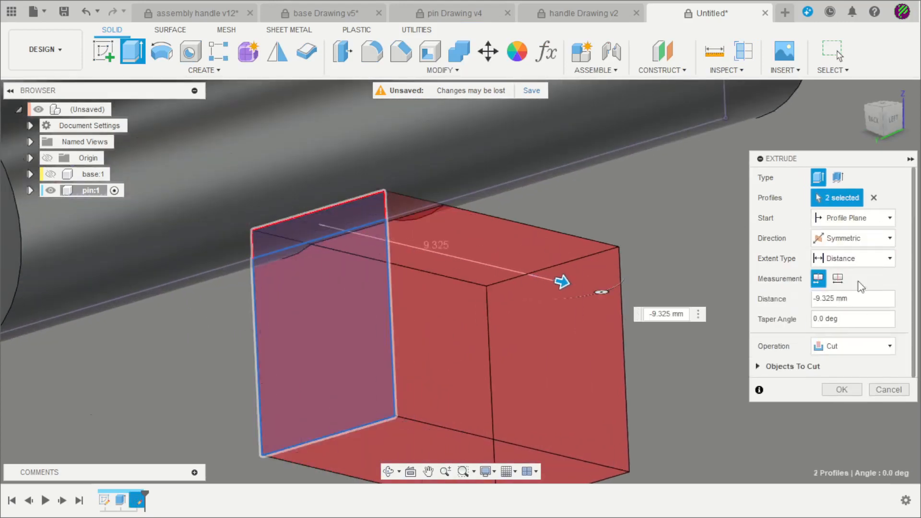
pyautogui.click(838, 278)
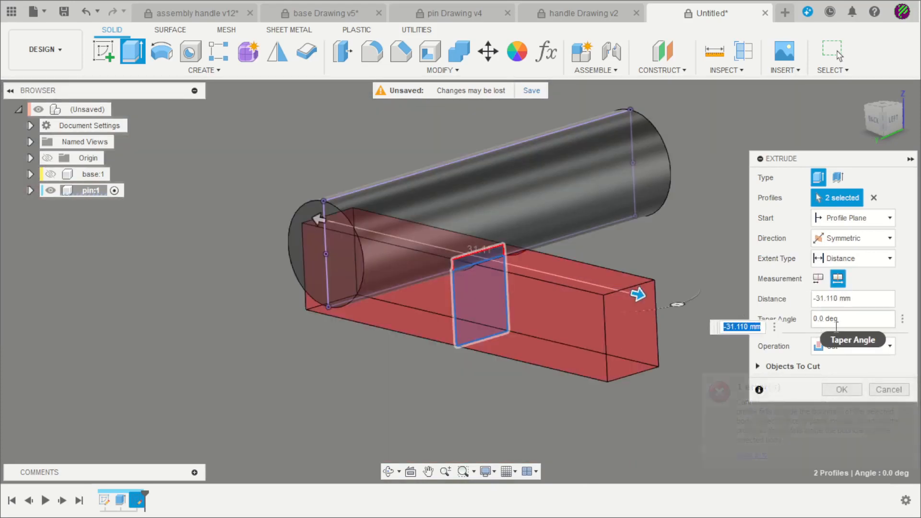
pyautogui.click(841, 389)
# Step: Chamfer both circular end edges of the pin with an equal distance of 0.5 mm
pyautogui.keyDown('shift'); pyautogui.moveTo(600, 372); pyautogui.dragTo(575, 357, button='middle'); pyautogui.keyUp('shift')
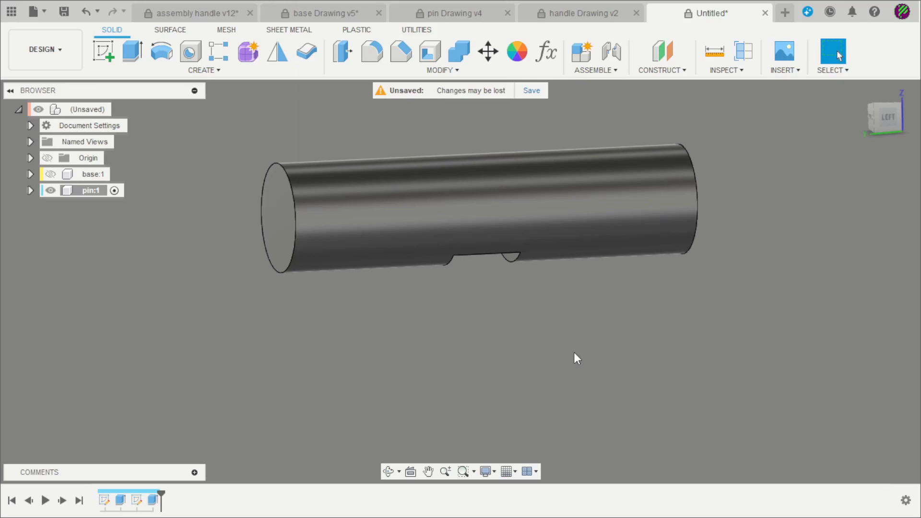
pyautogui.hotkey('shift', 'c')
pyautogui.click(297, 254)
pyautogui.scroll(-3, 307, 279)
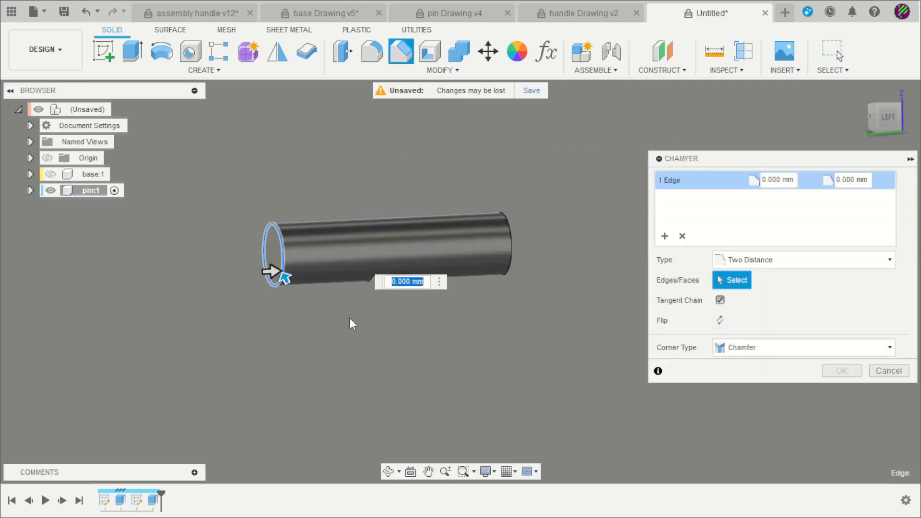
pyautogui.scroll(2, 520, 253)
pyautogui.click(513, 249)
pyautogui.click(769, 258)
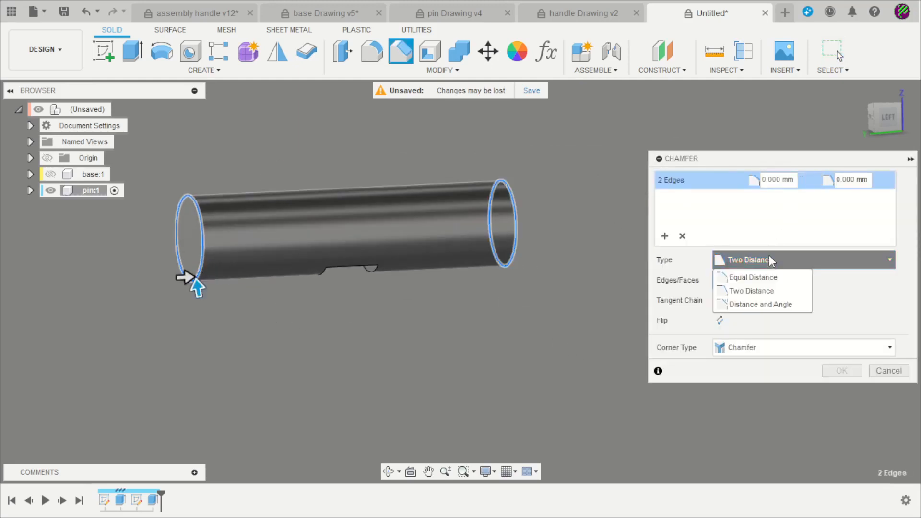
pyautogui.click(753, 276)
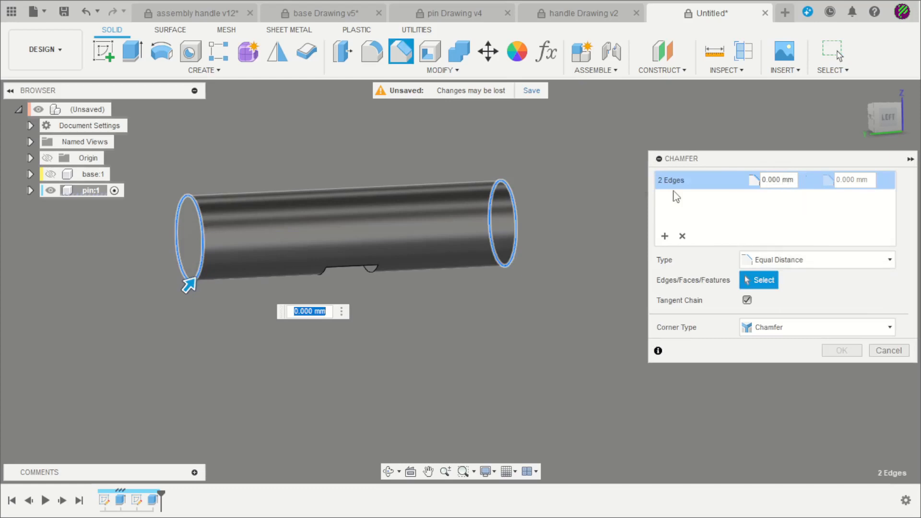
pyautogui.write('0,5')
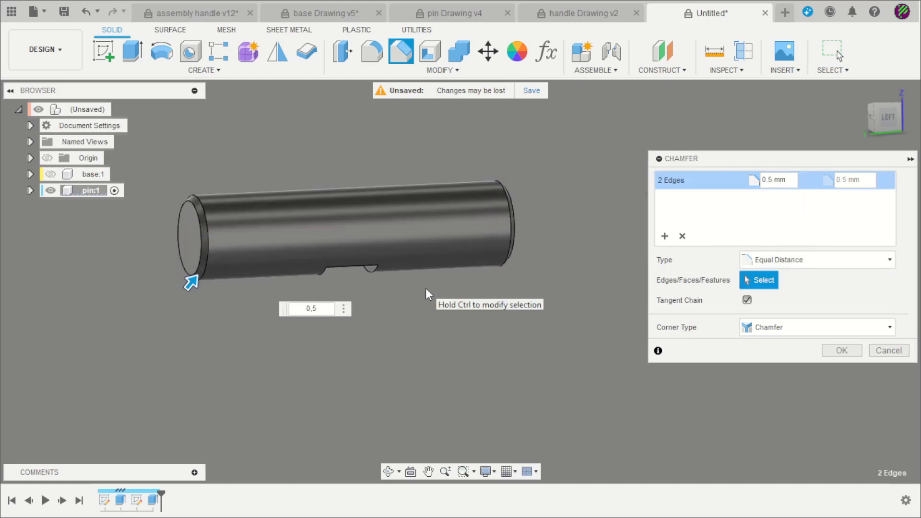
pyautogui.press('Return')
# Step: Activate the top-level assembly and hide the pin component
pyautogui.keyDown('shift'); pyautogui.moveTo(425, 287); pyautogui.dragTo(251, 197, button='middle'); pyautogui.keyUp('shift')
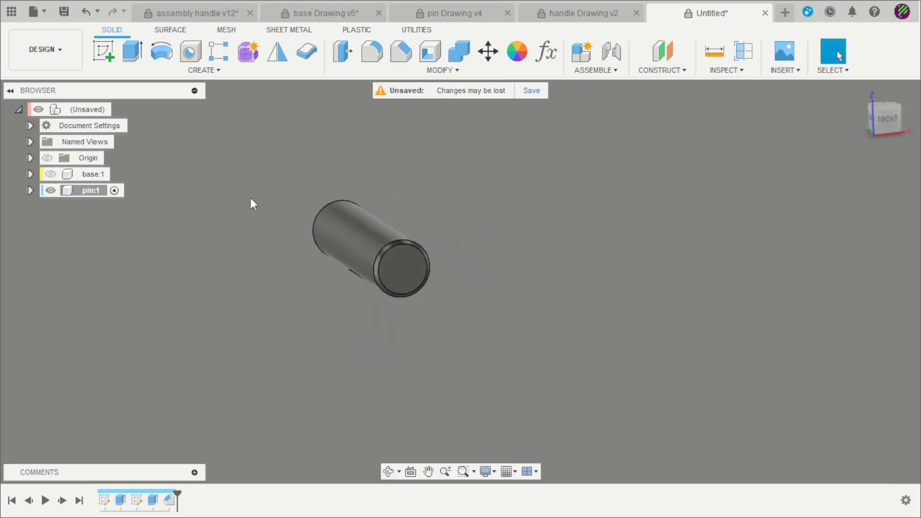
pyautogui.click(121, 110)
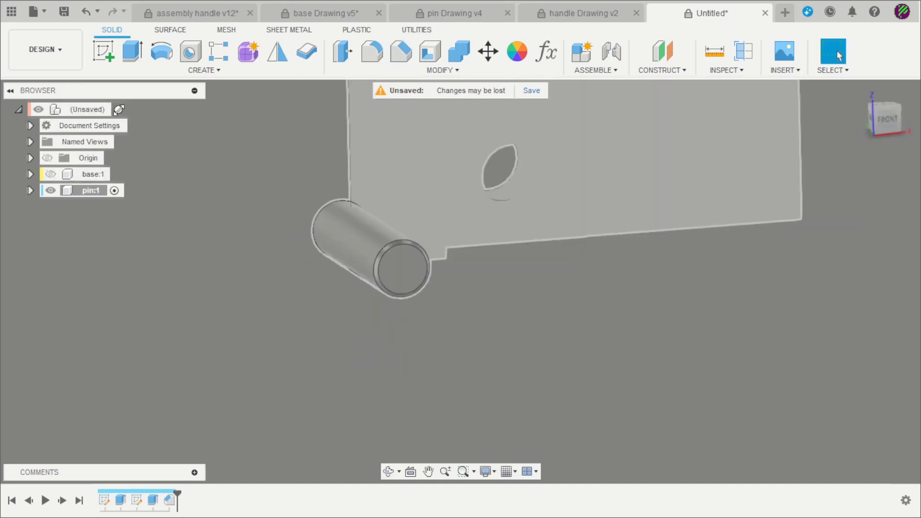
pyautogui.click(51, 191)
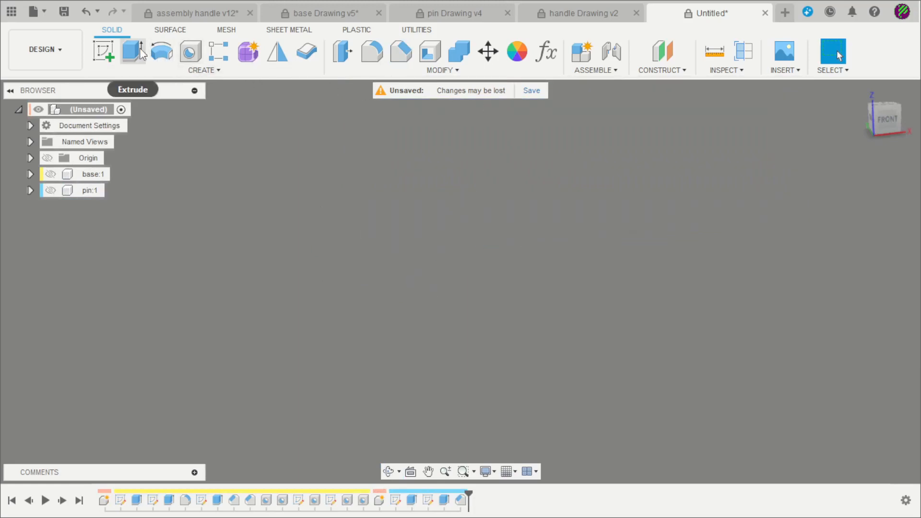
# Step: Create an internal component named handle and start a sketch on its front plane
pyautogui.click(577, 57)
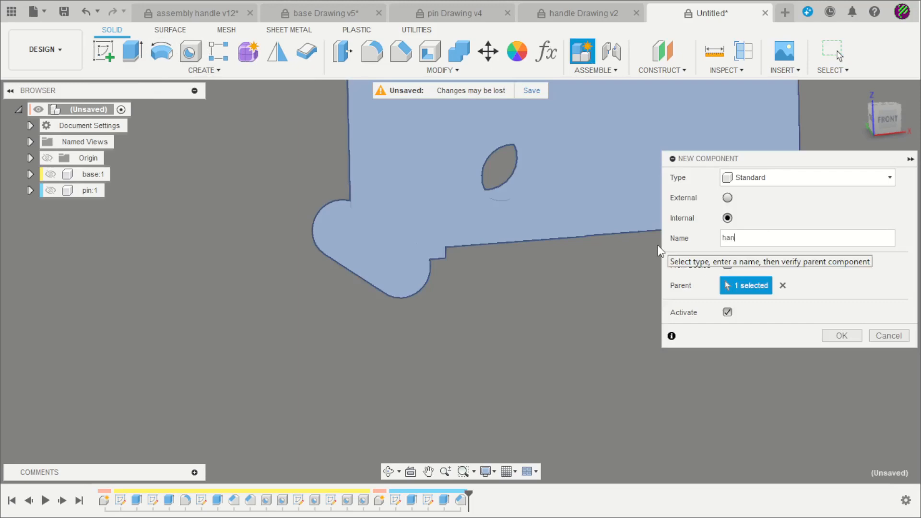
pyautogui.press('Return')
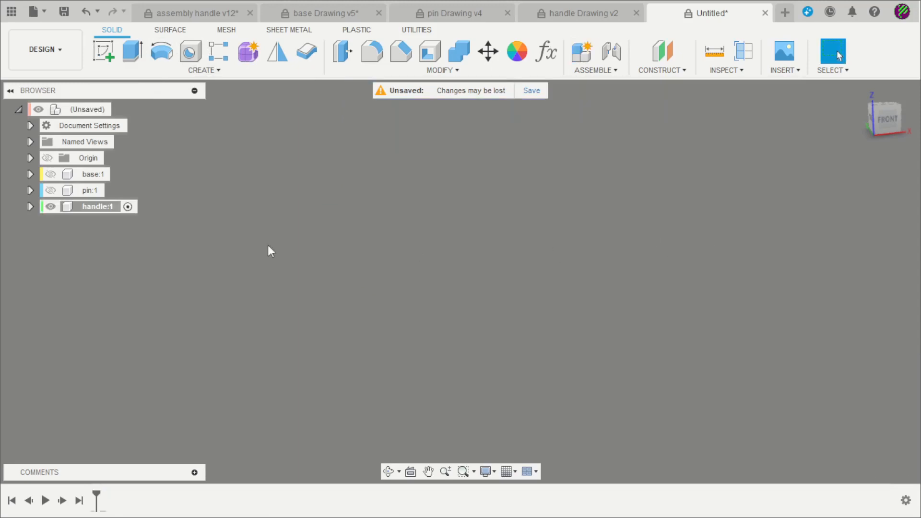
pyautogui.click(103, 50)
pyautogui.click(401, 181)
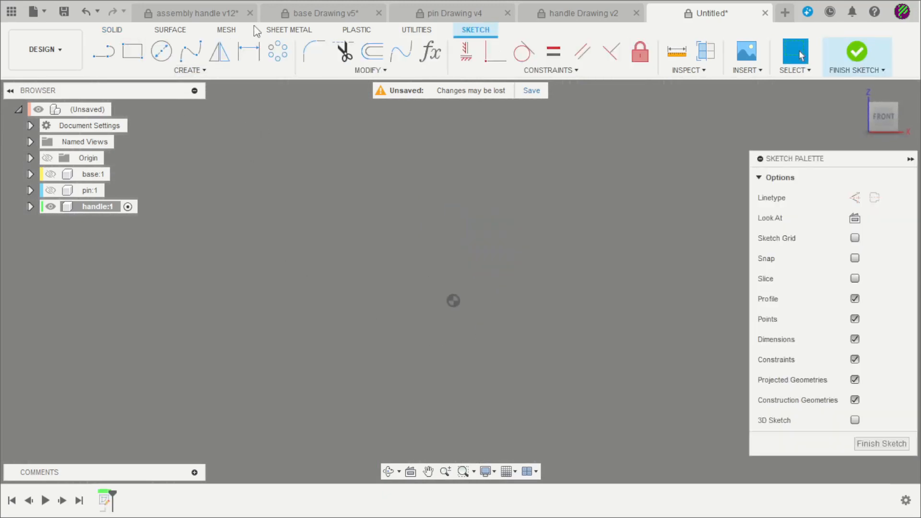
# Step: Check the handle drawing, then sketch a vertical line up from the origin and a longer horizontal line from its upper end
pyautogui.click(568, 18)
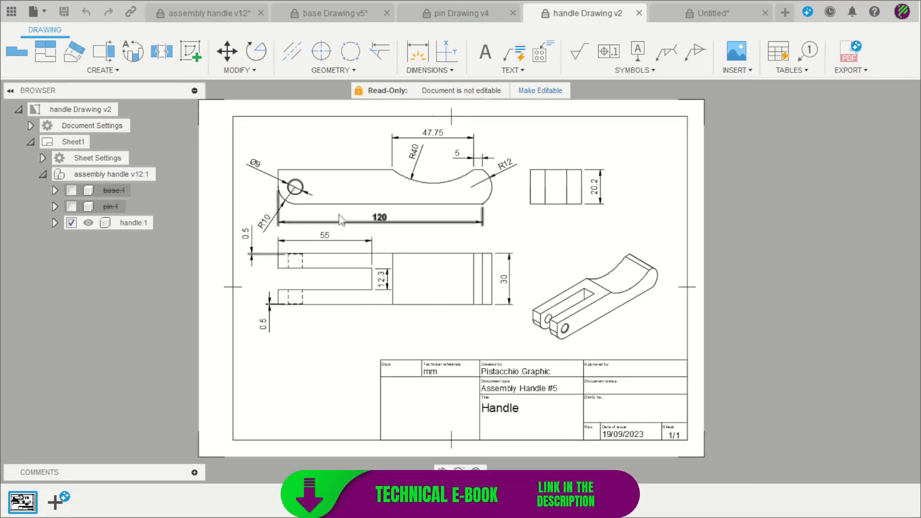
pyautogui.click(671, 17)
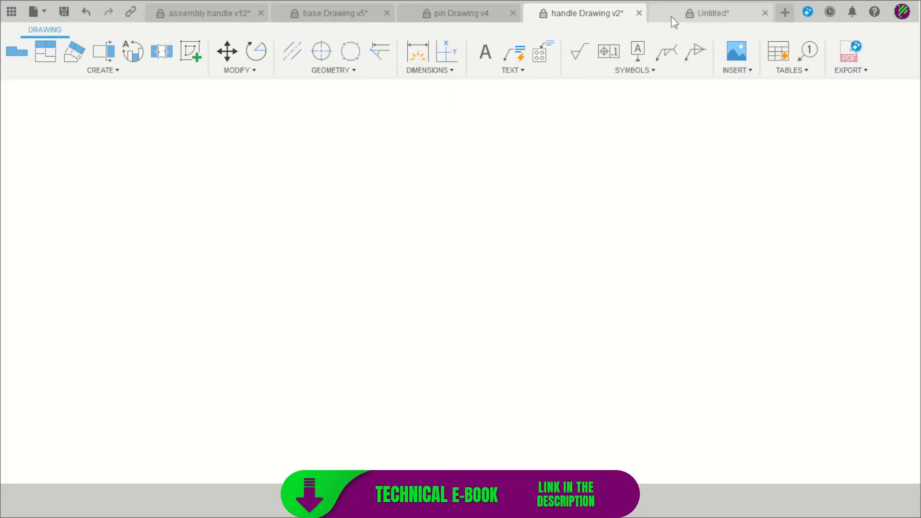
pyautogui.click(99, 54)
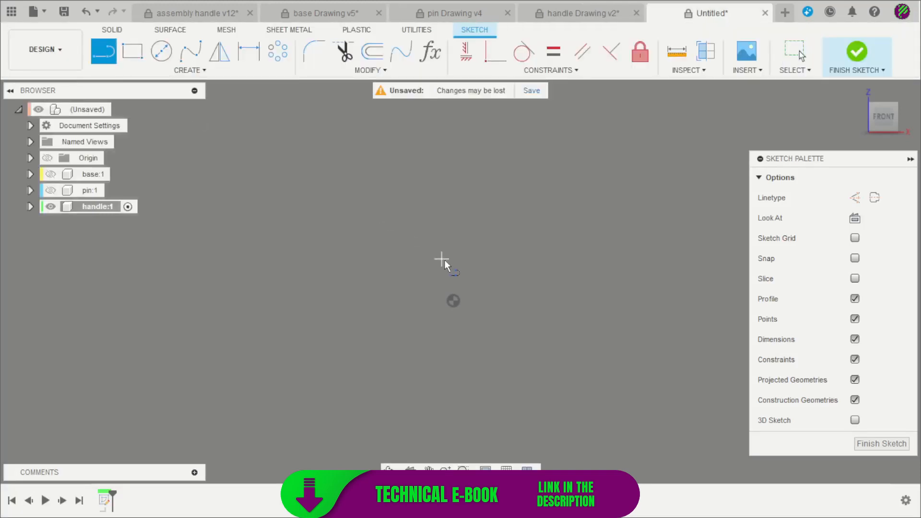
pyautogui.click(453, 301)
pyautogui.click(453, 222)
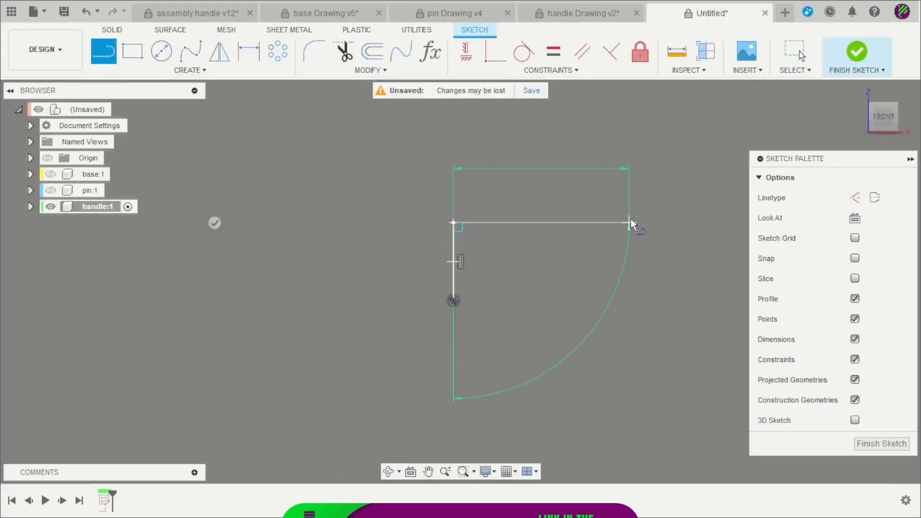
pyautogui.click(637, 222)
pyautogui.scroll(2, 595, 232)
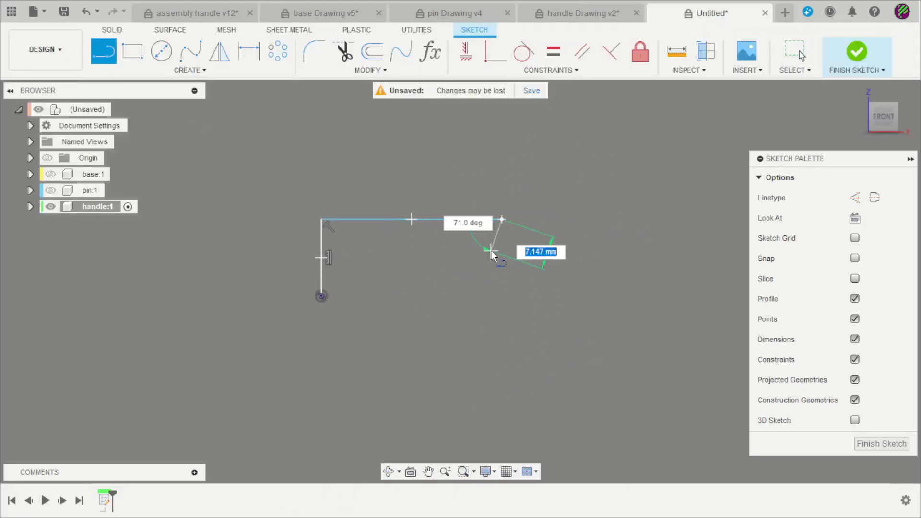
pyautogui.press('Escape')
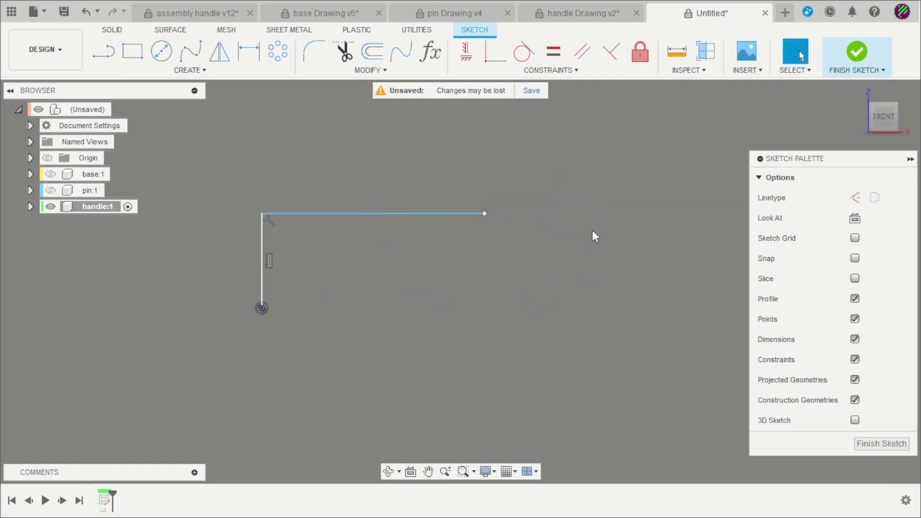
# Step: Draw a horizontal line about 36 mm long from the origin as the handle profile's lower edge
pyautogui.press('l')
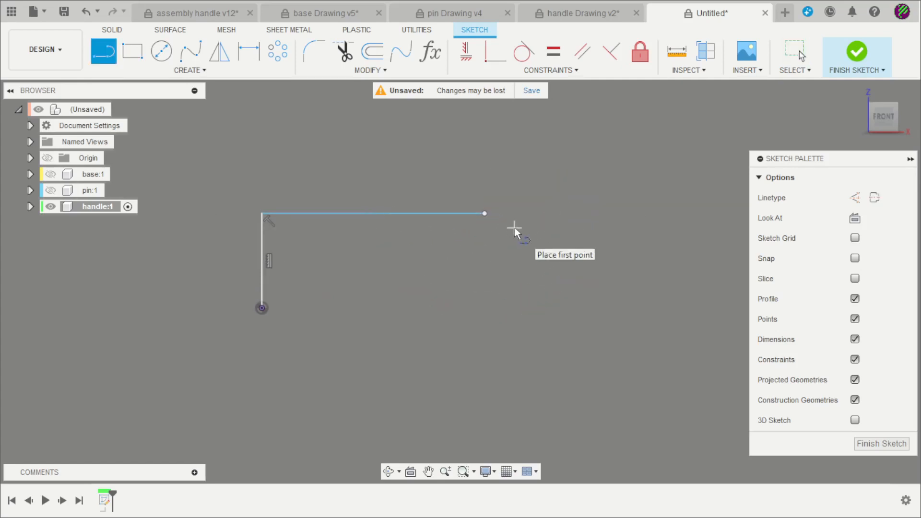
pyautogui.click(263, 310)
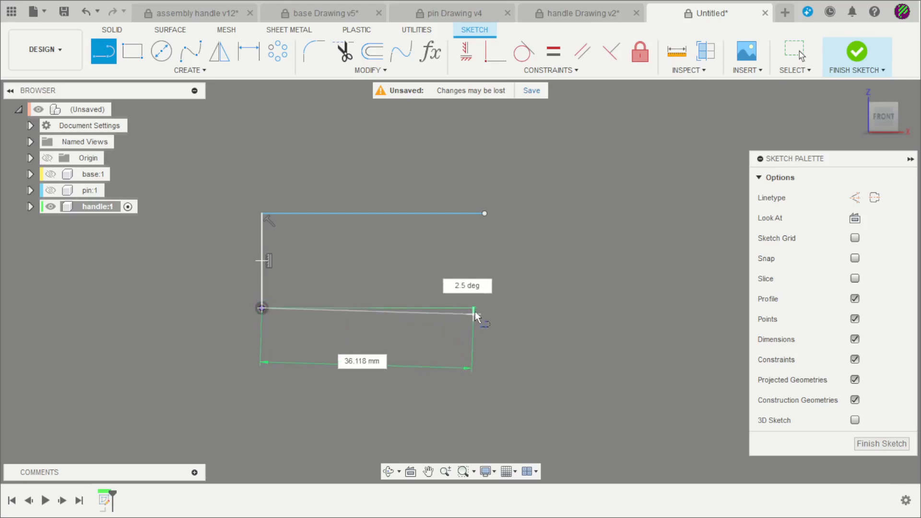
pyautogui.click(478, 307)
pyautogui.press('Escape')
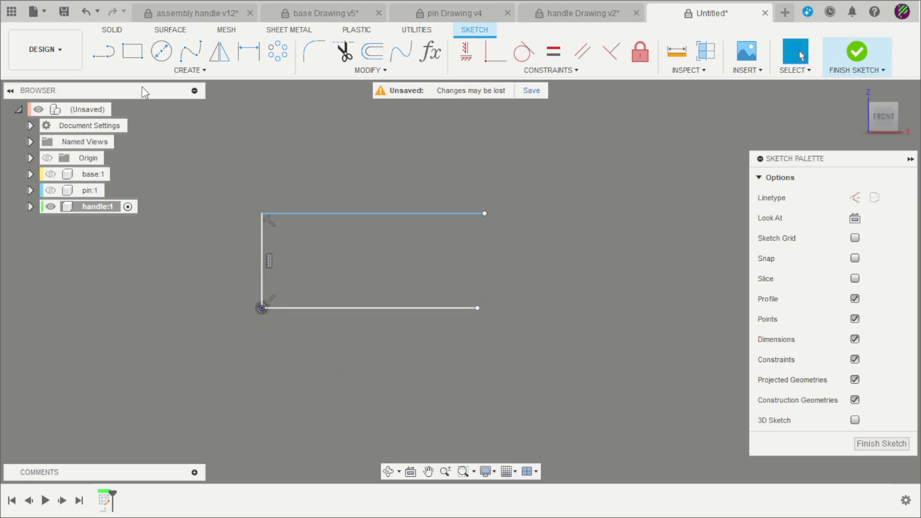
# Step: Close the handle profile with an outward-bulging 3-point arc between the open ends of the two horizontal lines
pyautogui.click(187, 71)
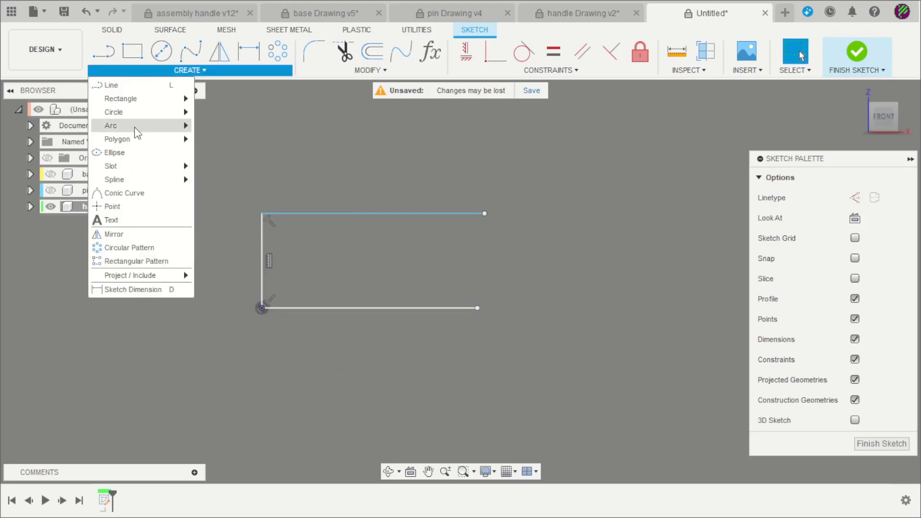
pyautogui.moveTo(137, 129)
pyautogui.click(222, 123)
pyautogui.click(484, 213)
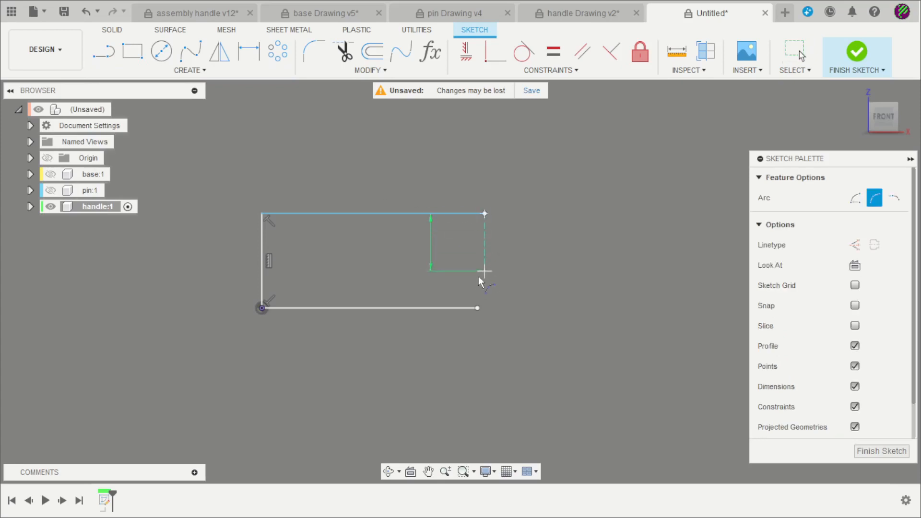
pyautogui.click(513, 260)
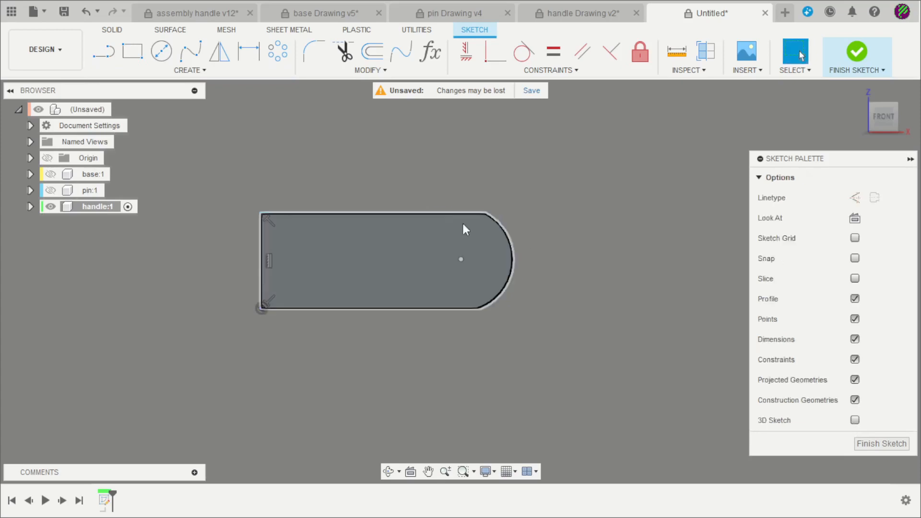
# Step: Draw a 3-point arc dipping into the profile from the upper edge, near the rounded end, for the handle's concave recess
pyautogui.scroll(2, 284, 148)
pyautogui.click(144, 71)
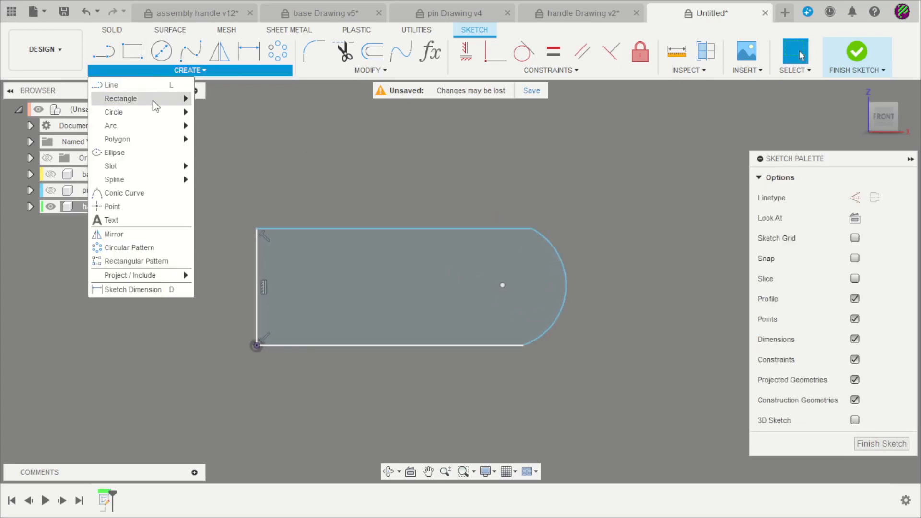
pyautogui.moveTo(126, 132)
pyautogui.click(216, 139)
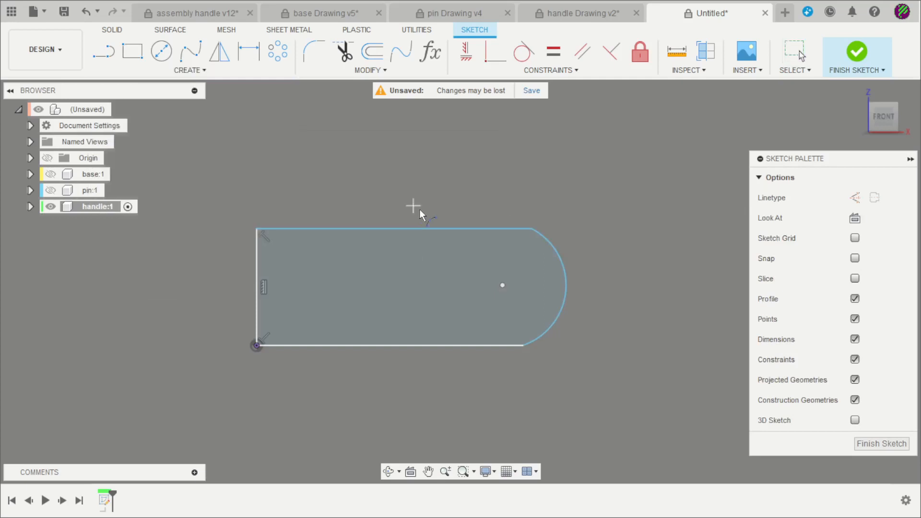
pyautogui.click(439, 228)
pyautogui.click(485, 230)
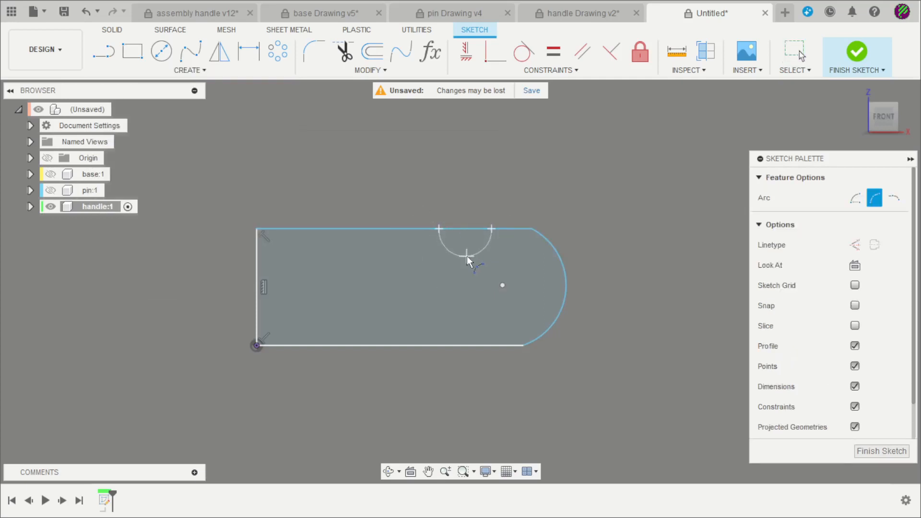
pyautogui.click(467, 255)
pyautogui.press('Escape')
pyautogui.scroll(2, 467, 300)
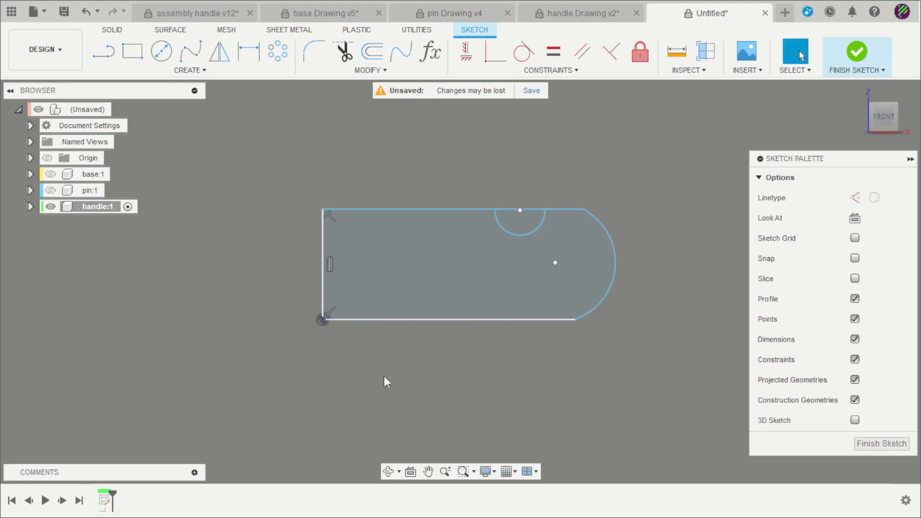
# Step: Check the handle drawing and dimension the profile's lower horizontal edge to 120 mm
pyautogui.click(566, 13)
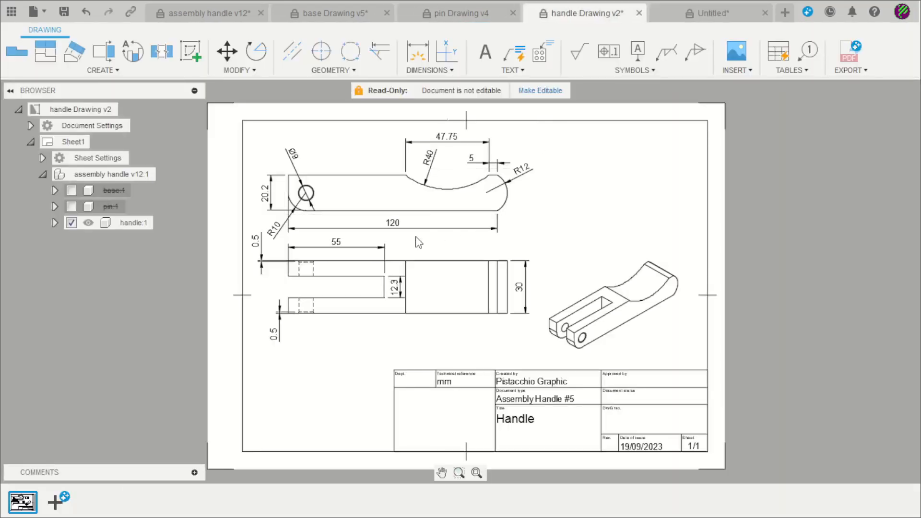
pyautogui.click(680, 14)
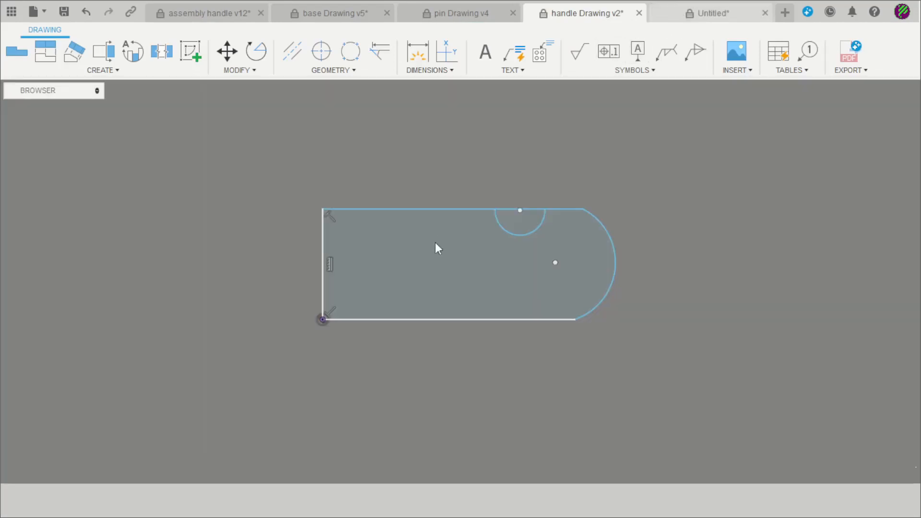
pyautogui.press('d')
pyautogui.click(448, 319)
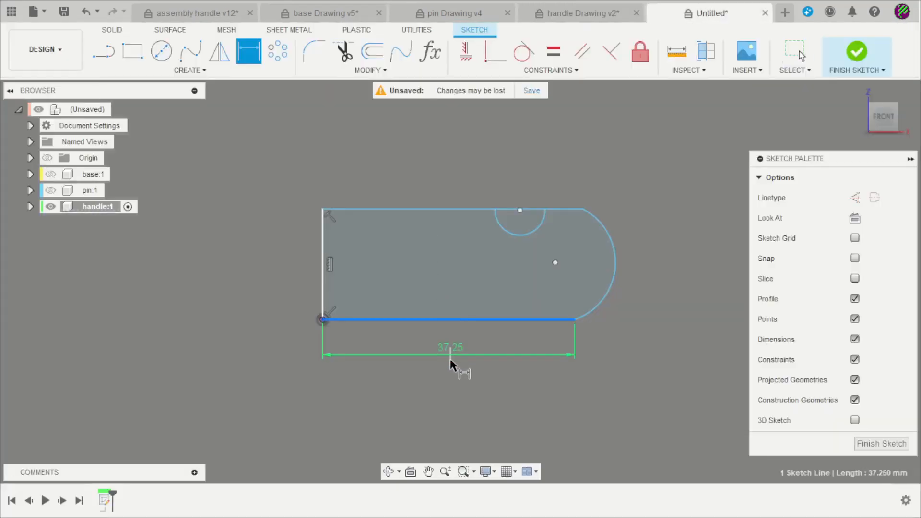
pyautogui.click(450, 364)
pyautogui.write('120')
pyautogui.press('Return')
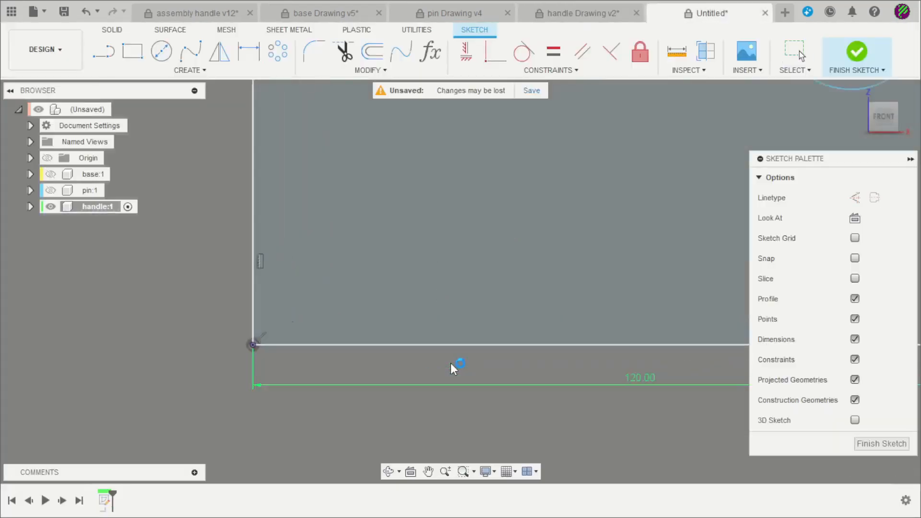
# Step: Dimension the vertical edge above the origin to 20.2 mm to set the handle's height
pyautogui.scroll(-3, 431, 350)
pyautogui.scroll(2, 325, 326)
pyautogui.click(323, 321)
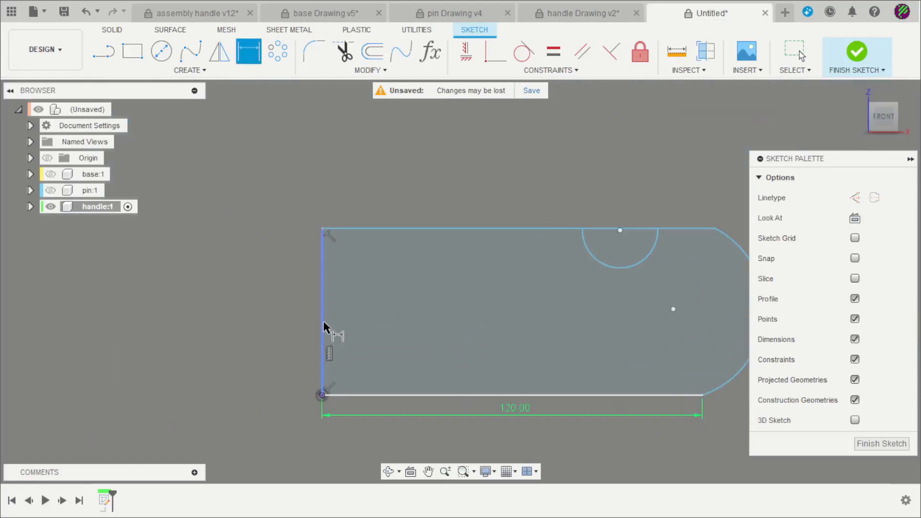
pyautogui.click(249, 321)
pyautogui.write('20.2')
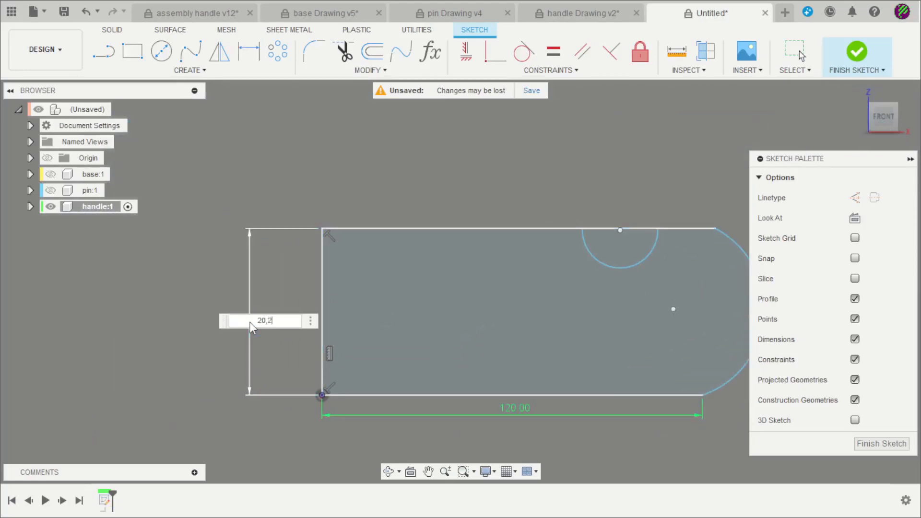
pyautogui.press('Return')
pyautogui.scroll(-2, 475, 369)
pyautogui.scroll(3, 599, 377)
pyautogui.press('Escape')
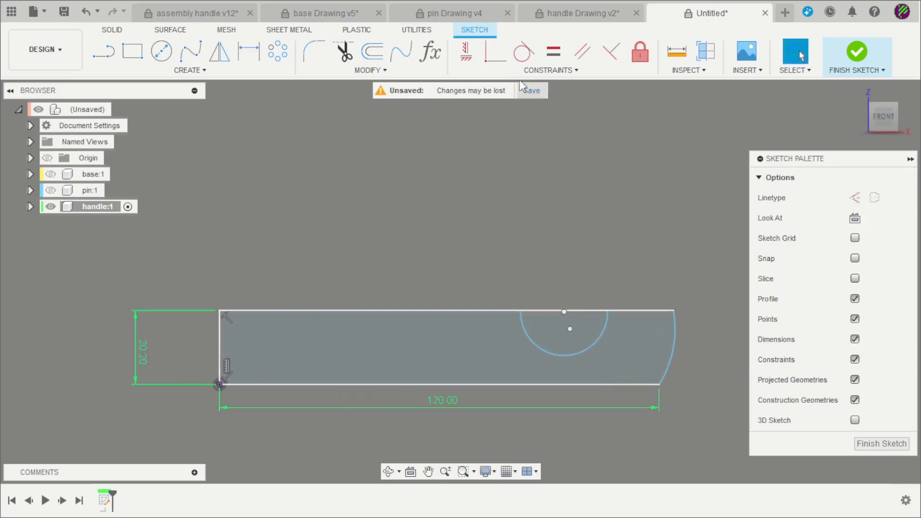
# Step: Draw a circle inside the handle profile near its straight end for the pin hole
pyautogui.scroll(-1, 329, 323)
pyautogui.scroll(4, 260, 353)
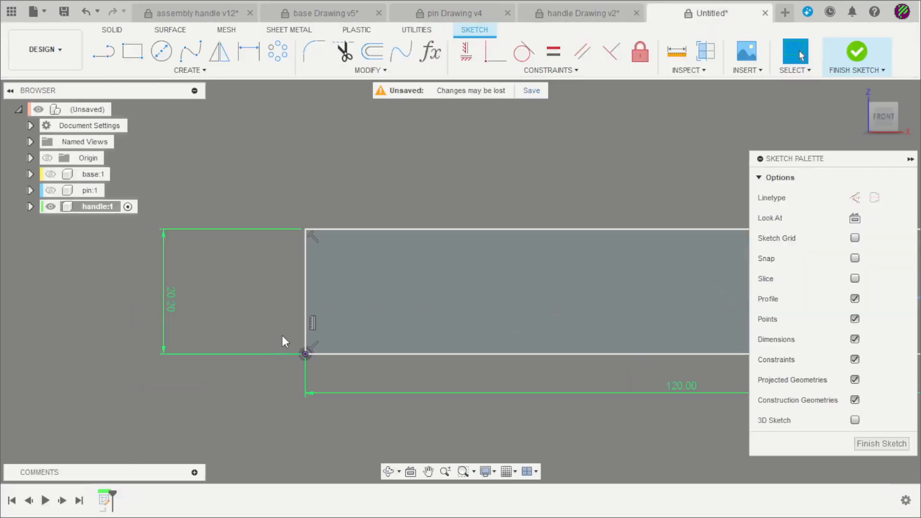
pyautogui.press('c')
pyautogui.click(379, 308)
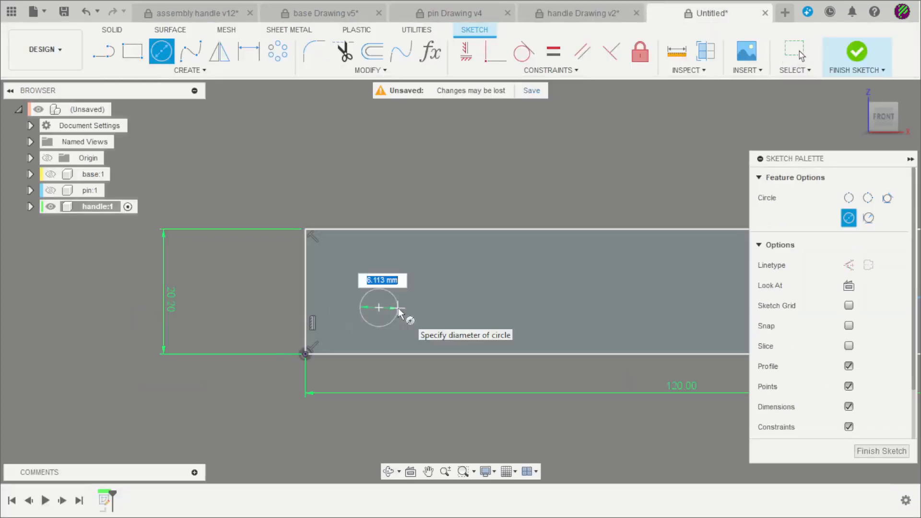
pyautogui.press('Return')
pyautogui.press('Escape')
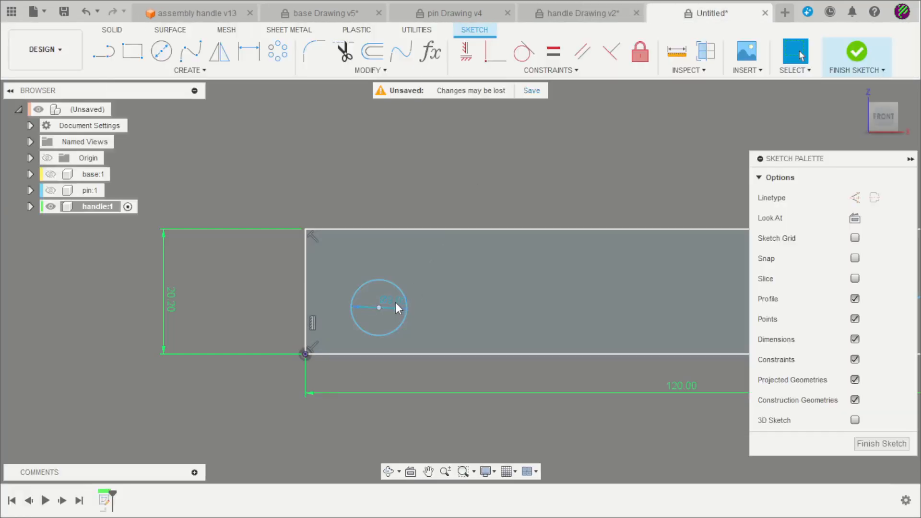
# Step: Set the pin hole circle's diameter to 8 mm
pyautogui.doubleClick(395, 302)
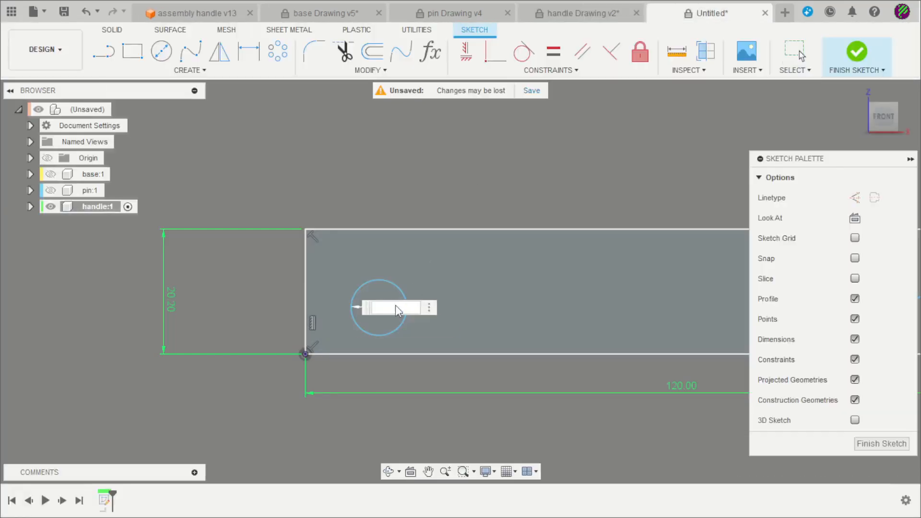
pyautogui.scroll(1, 474, 326)
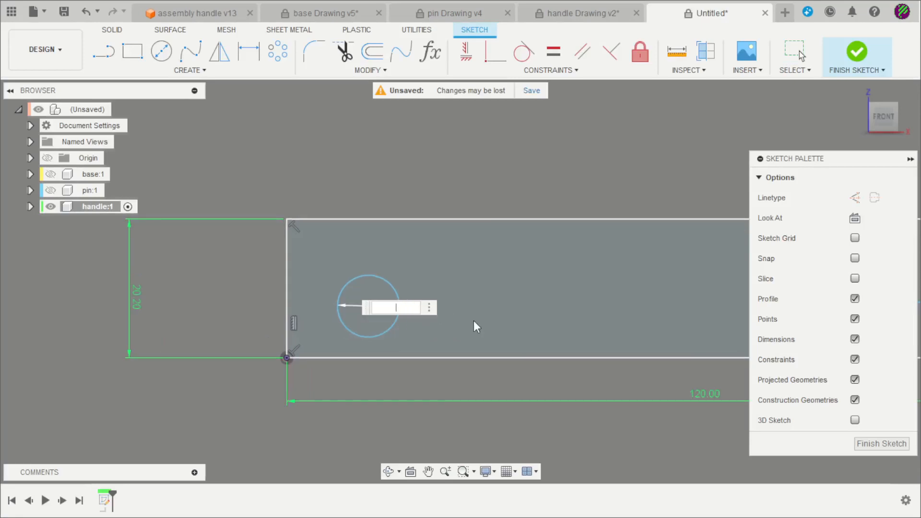
pyautogui.write('8')
pyautogui.press('Return')
# Step: Dimension the hole's centre 10 mm above the profile's lower edge
pyautogui.scroll(-2, 471, 321)
pyautogui.scroll(5, 331, 353)
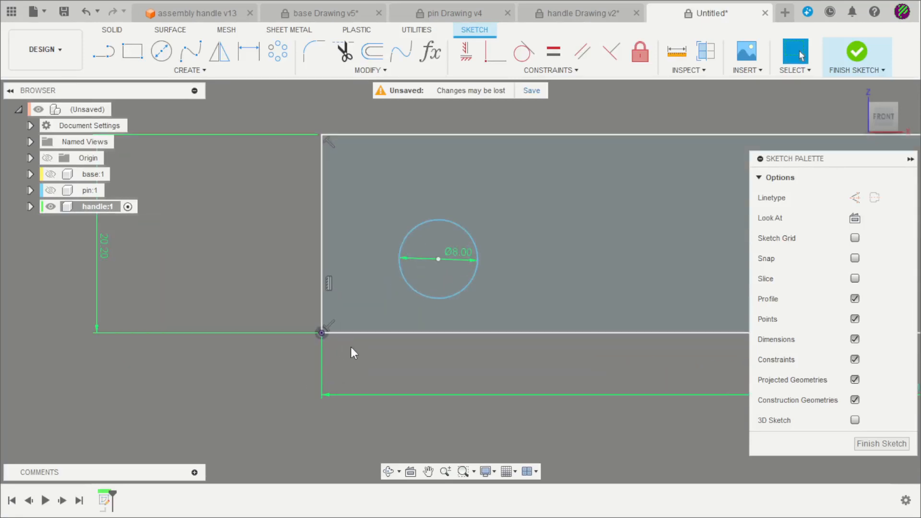
pyautogui.press('d')
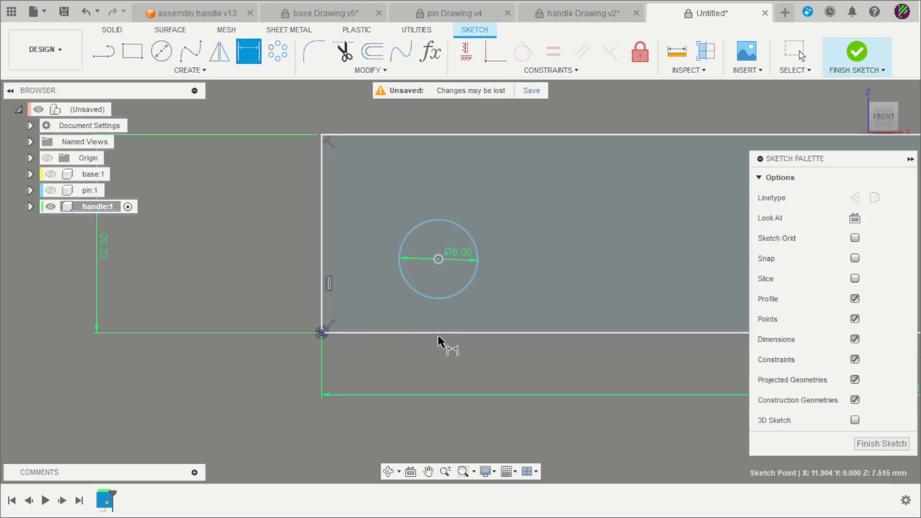
pyautogui.click(438, 333)
pyautogui.click(408, 376)
pyautogui.write('10')
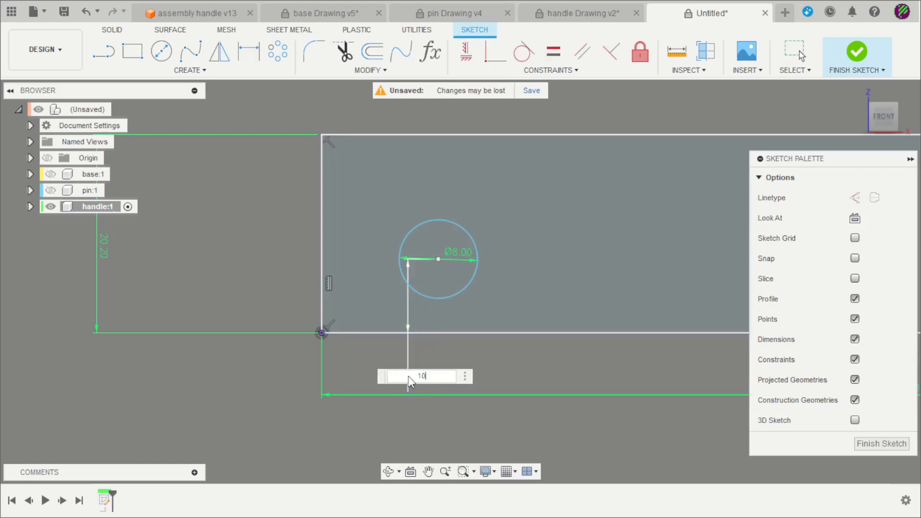
pyautogui.press('Return')
# Step: Dimension the hole's centre 10 mm from the profile's vertical edge
pyautogui.click(438, 234)
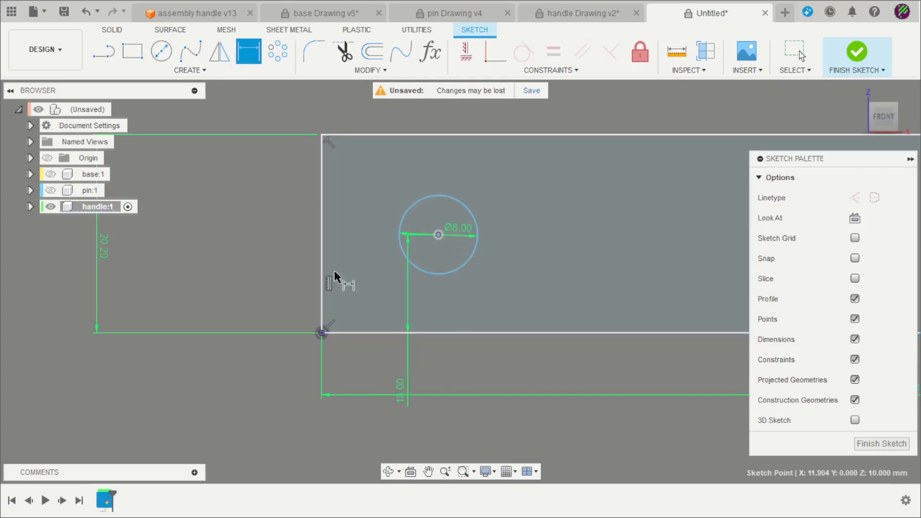
pyautogui.click(323, 269)
pyautogui.click(363, 102)
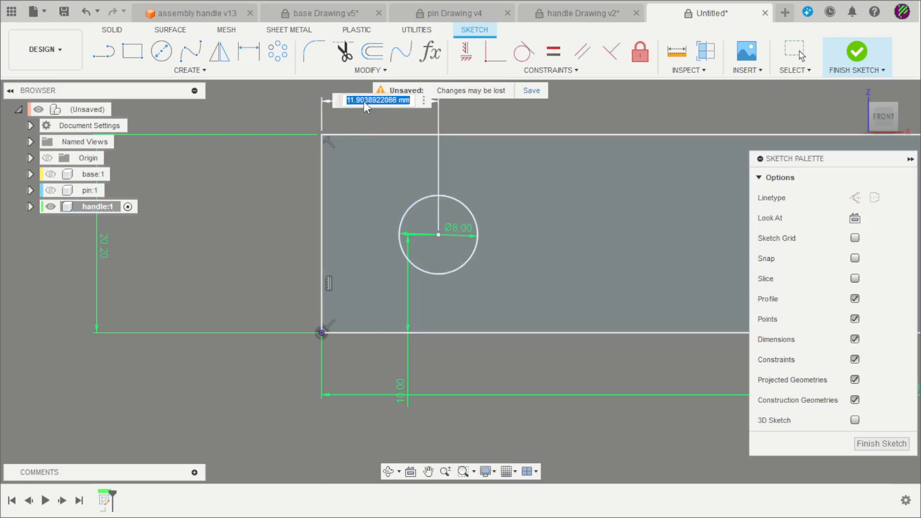
pyautogui.write('10')
pyautogui.press('Return')
# Step: Align the two endpoints of the rounded-end arc with a Horizontal/Vertical constraint so they are vertically in line
pyautogui.scroll(-3, 391, 275)
pyautogui.click(465, 51)
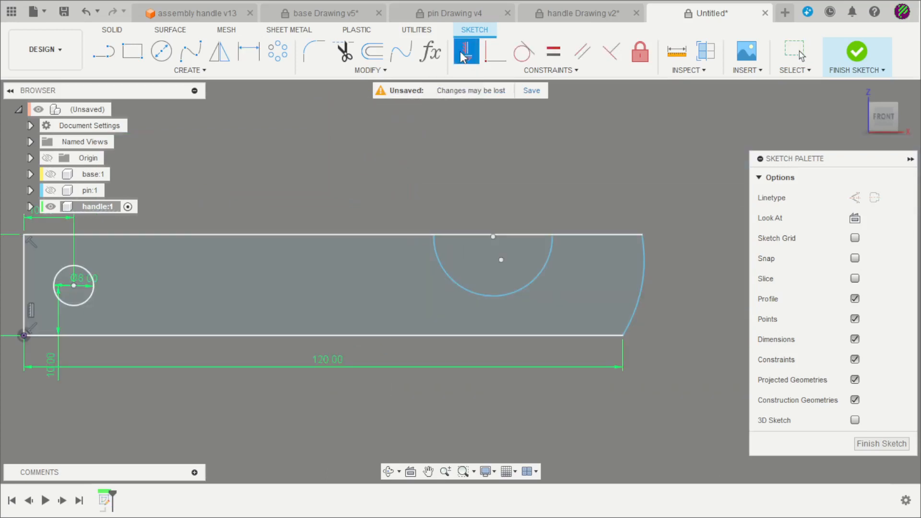
pyautogui.click(641, 234)
pyautogui.click(622, 335)
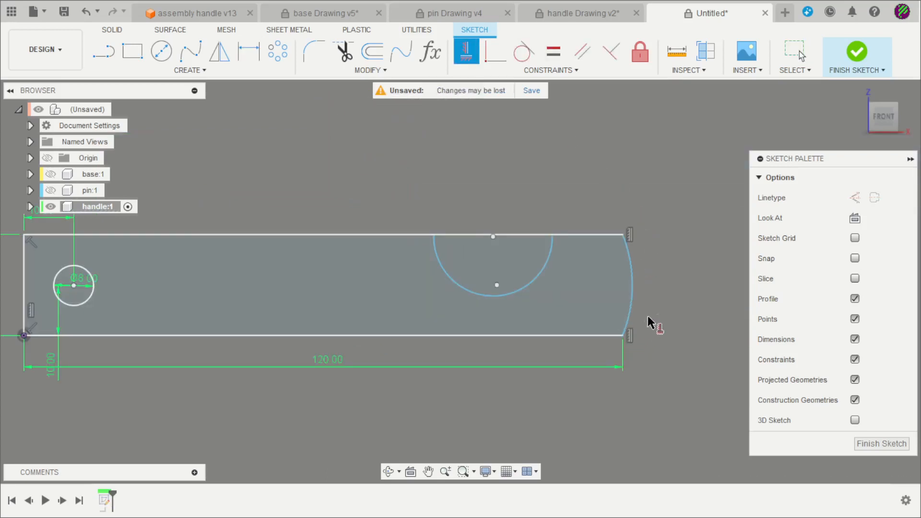
pyautogui.scroll(2, 670, 315)
pyautogui.press('Escape')
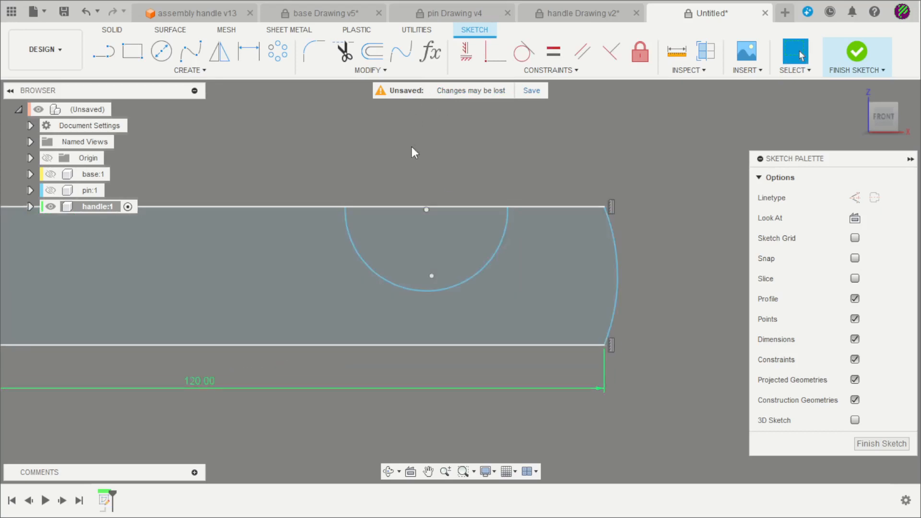
# Step: Break the upper edge at the recess arc and delete the segment spanning the recess opening
pyautogui.click(342, 71)
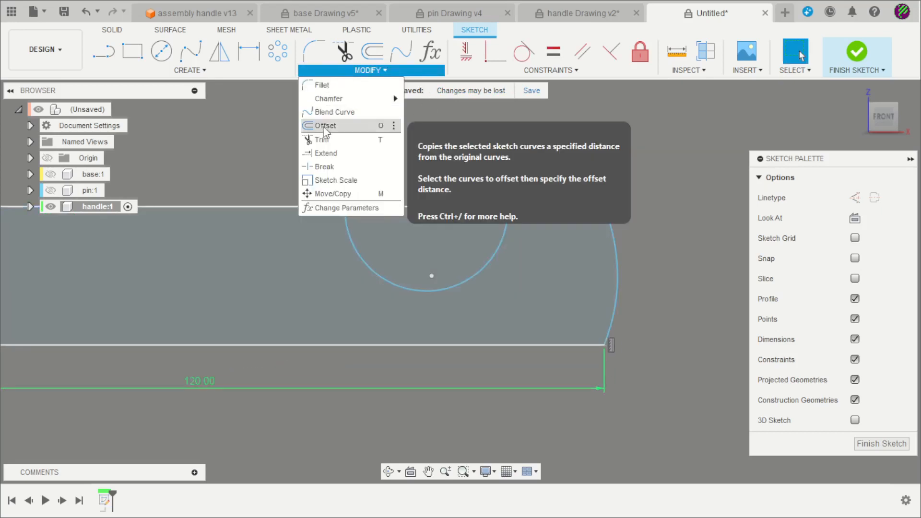
pyautogui.click(322, 167)
pyautogui.click(380, 205)
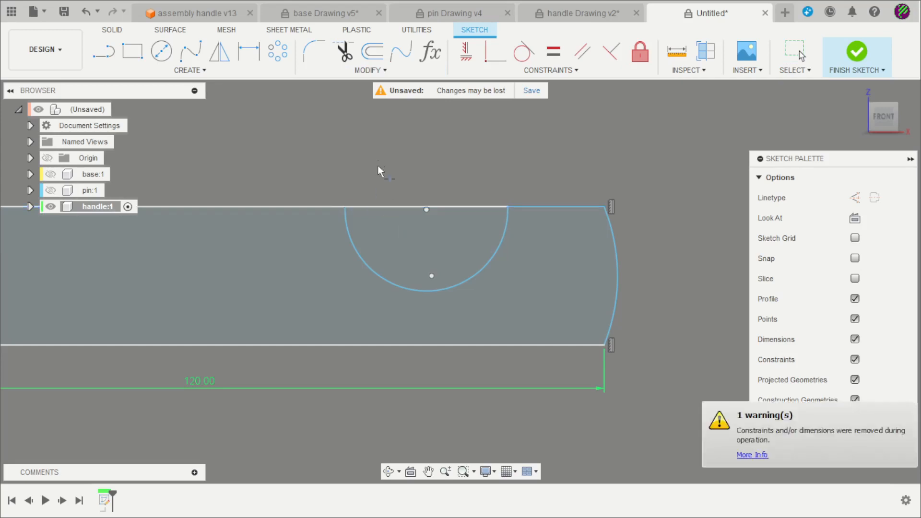
pyautogui.press('Escape')
pyautogui.click(390, 206)
pyautogui.press('Delete')
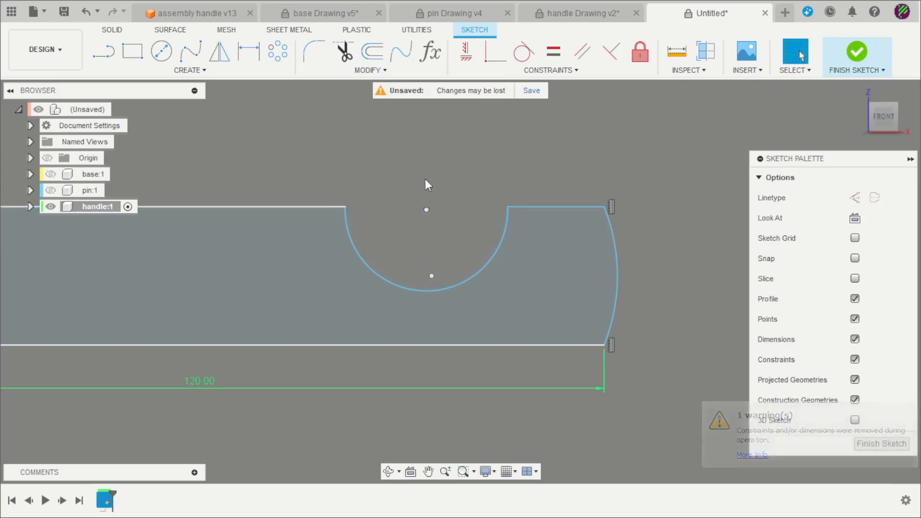
# Step: Shrink the recess arc and make the upper edge segments on both sides of it collinear
pyautogui.moveTo(443, 289); pyautogui.dragTo(445, 256)
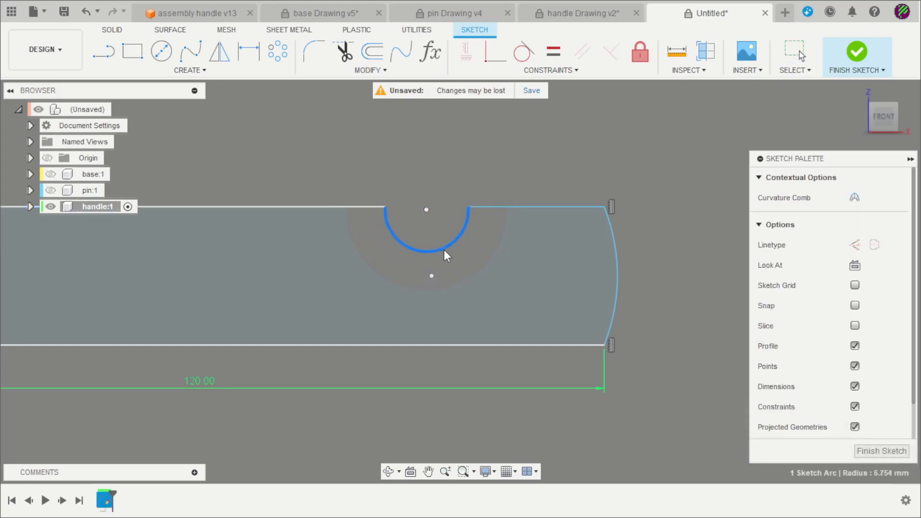
pyautogui.moveTo(473, 207); pyautogui.dragTo(475, 206)
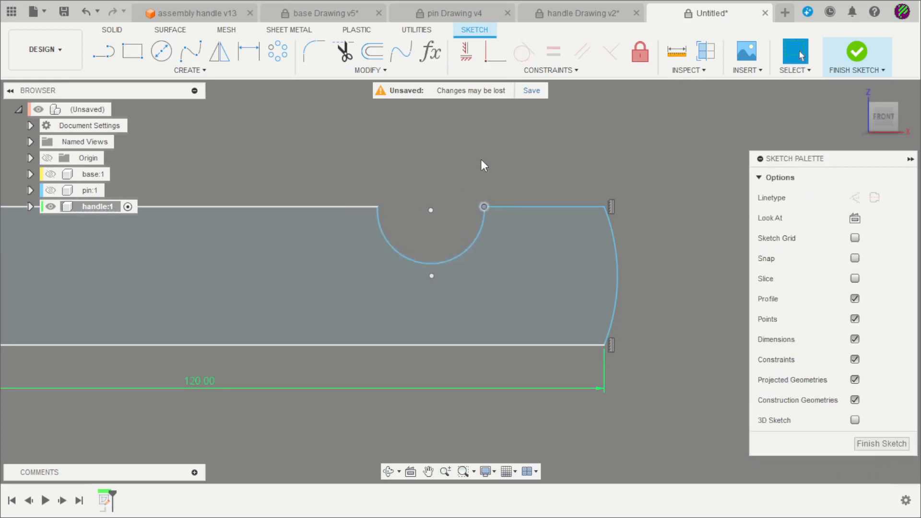
pyautogui.click(542, 70)
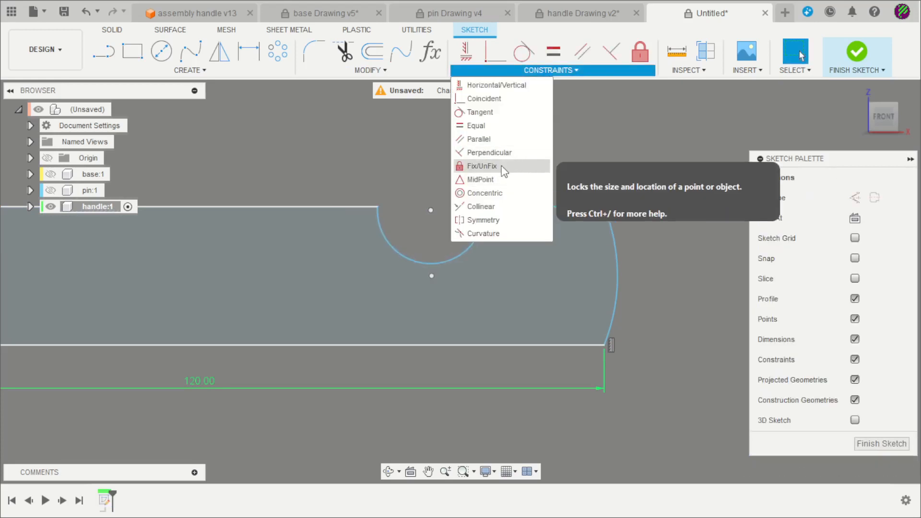
pyautogui.click(492, 206)
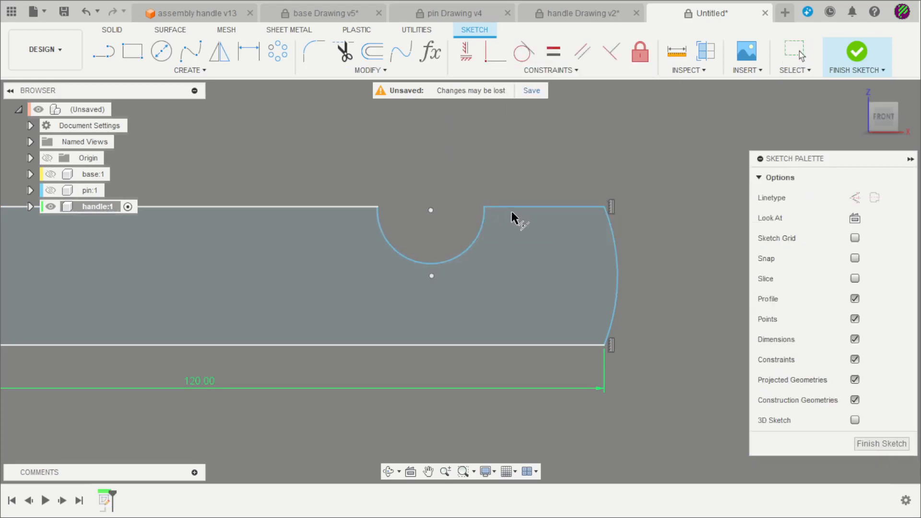
pyautogui.click(353, 208)
pyautogui.press('Escape')
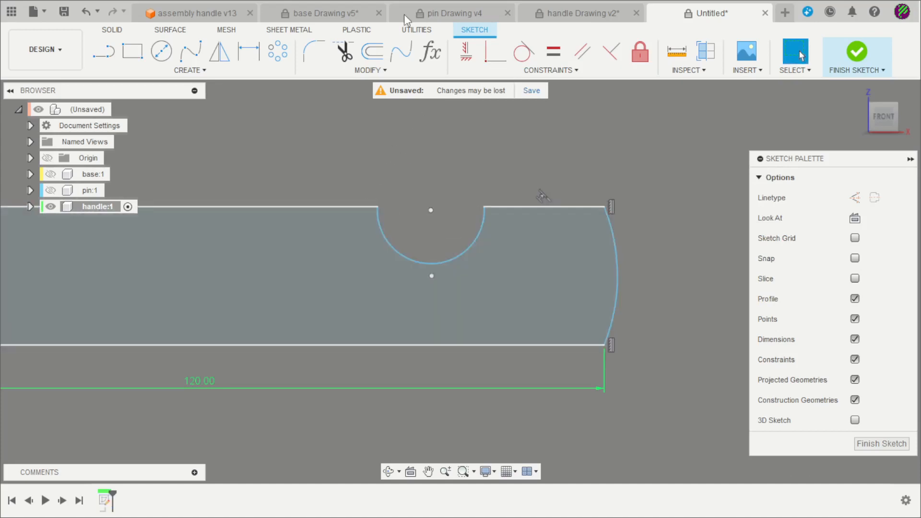
# Step: Check the handle drawing, dimension the recess opening to 47.75 mm wide and pull the recess back within the handle's length
pyautogui.click(549, 11)
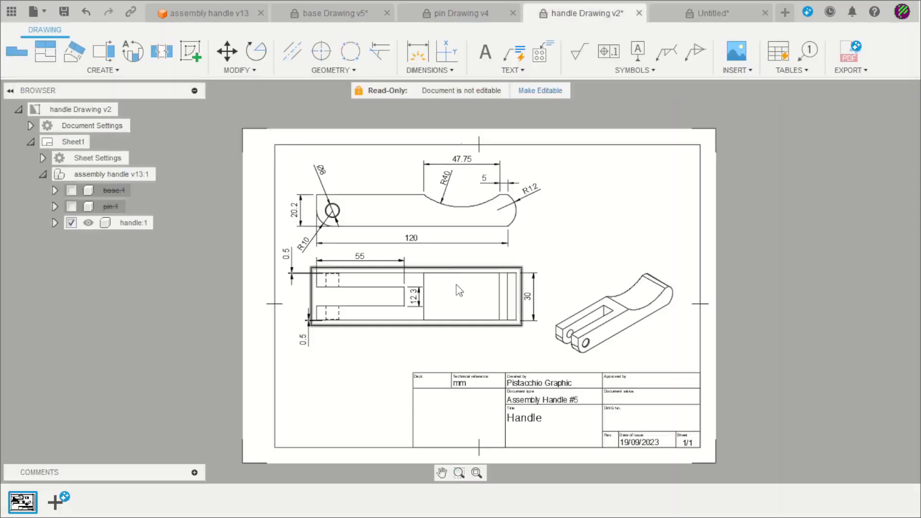
pyautogui.scroll(3, 442, 183)
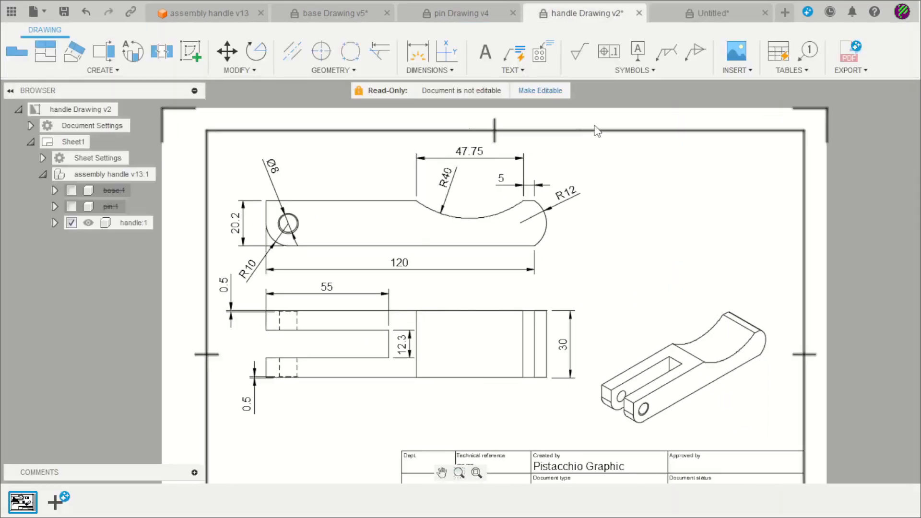
pyautogui.click(692, 14)
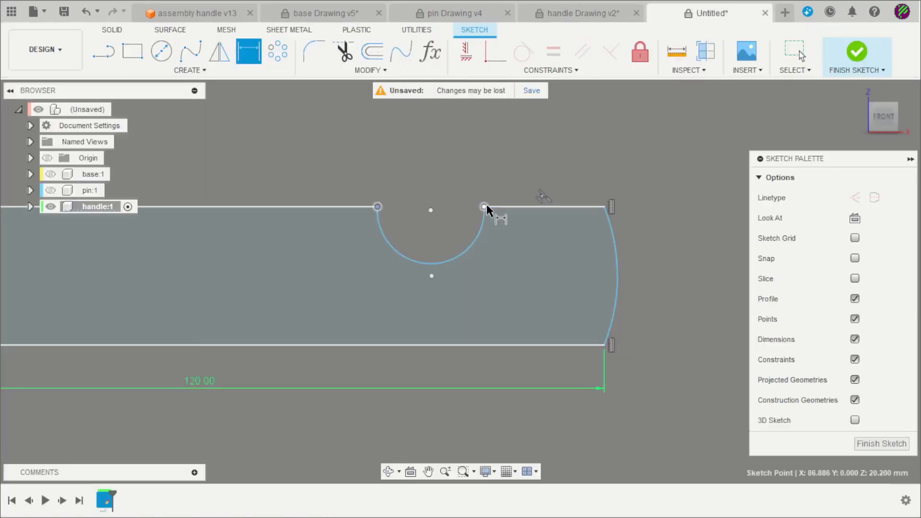
pyautogui.click(484, 207)
pyautogui.click(424, 157)
pyautogui.write('47,')
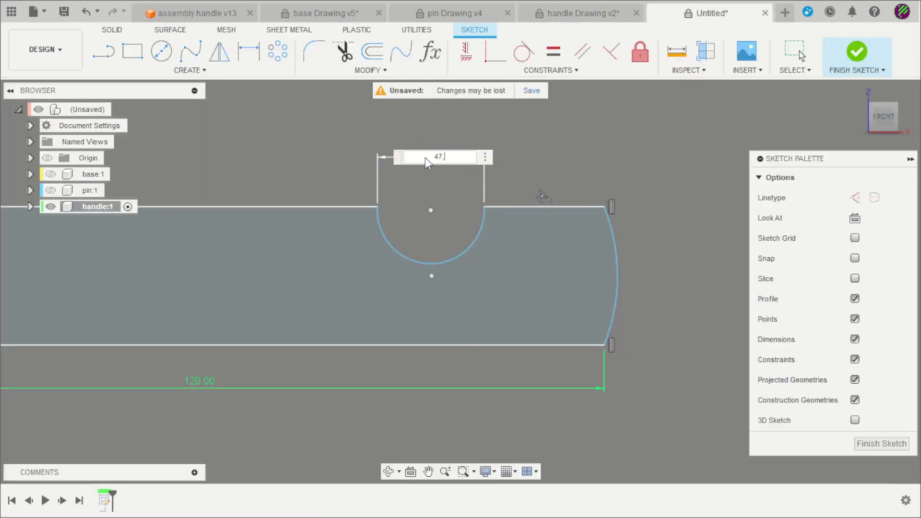
pyautogui.write('75')
pyautogui.press('Return')
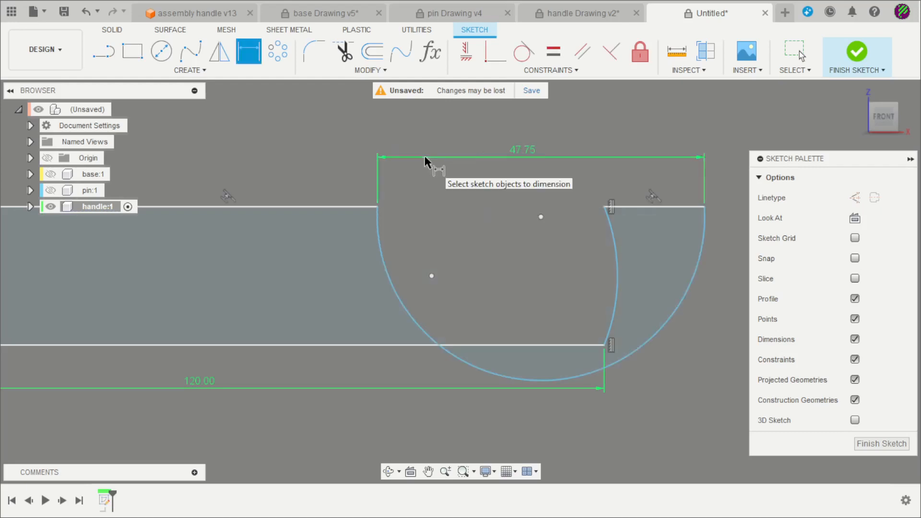
pyautogui.press('Escape')
pyautogui.moveTo(657, 197); pyautogui.dragTo(502, 197)
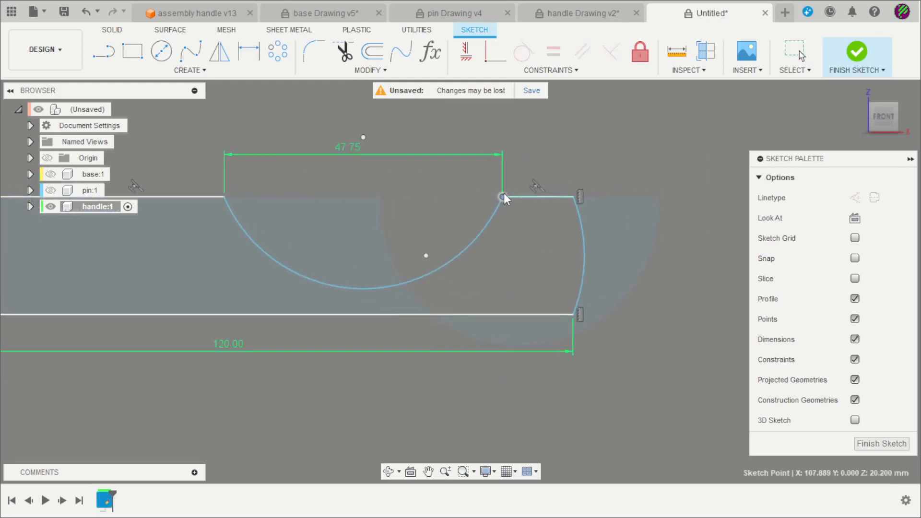
# Step: Set the recess arc's radius to 40 mm
pyautogui.press('d')
pyautogui.click(402, 278)
pyautogui.click(368, 200)
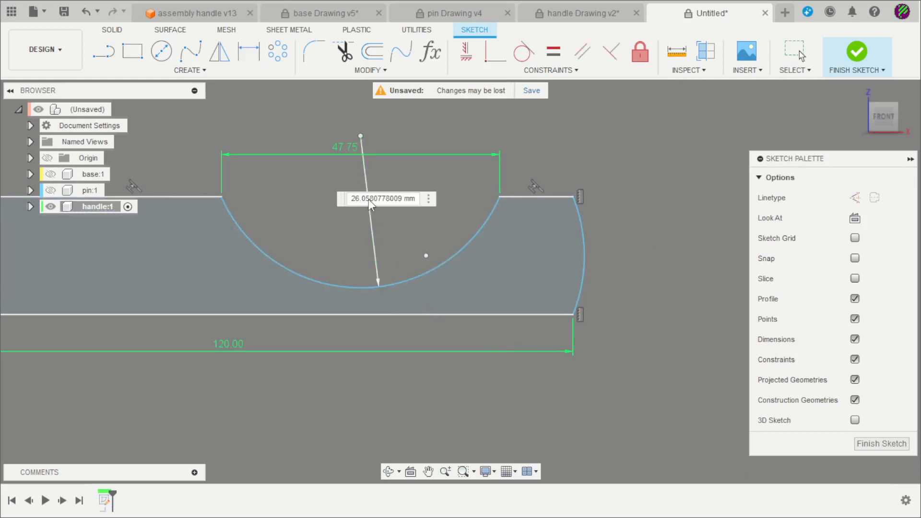
pyautogui.press('Return')
pyautogui.scroll(-3, 463, 250)
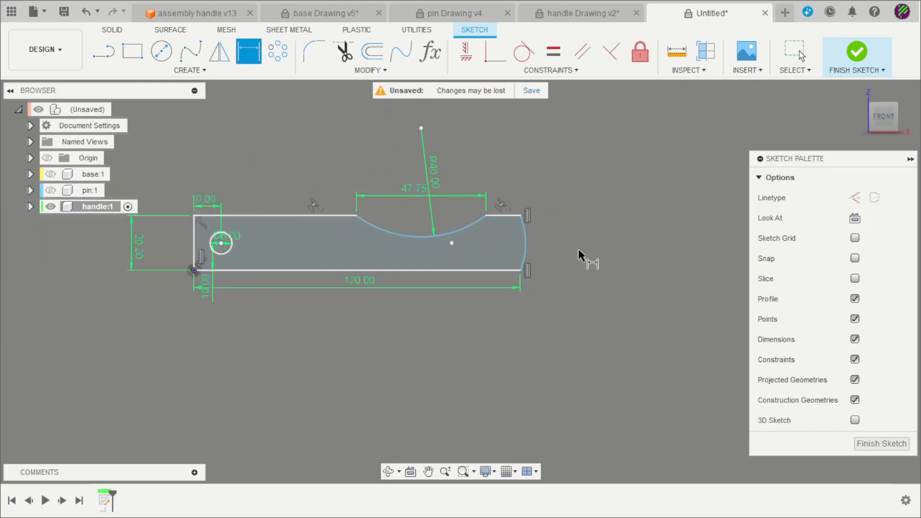
# Step: Check the handle drawing and dimension the short upper edge between the recess and the rounded end to 5 mm
pyautogui.click(571, 13)
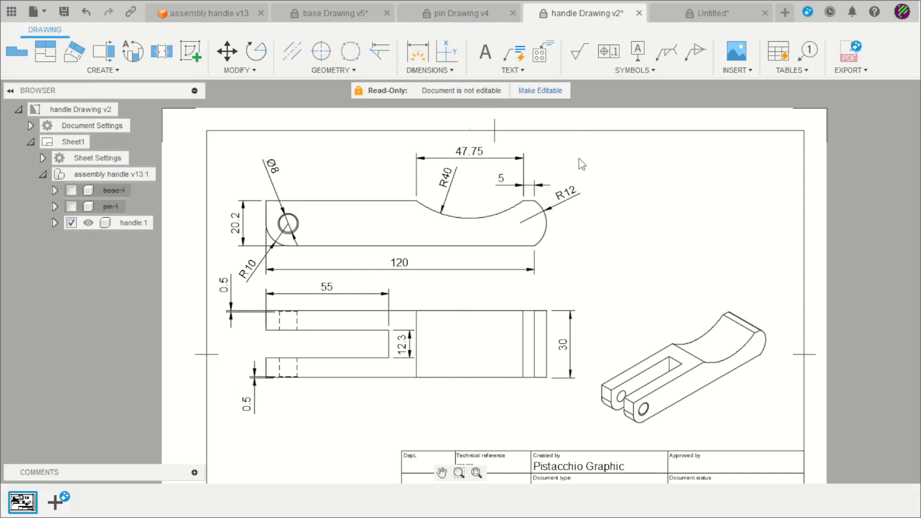
pyautogui.click(712, 10)
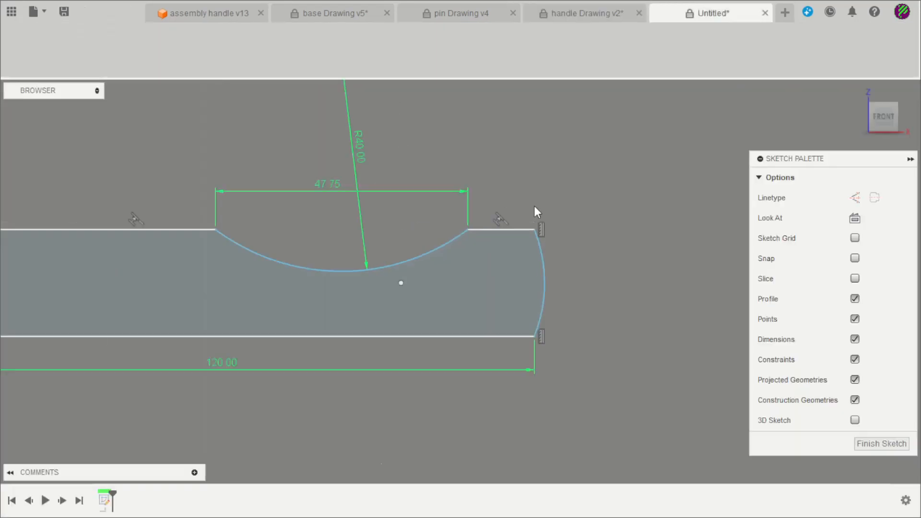
pyautogui.click(515, 223)
pyautogui.click(517, 174)
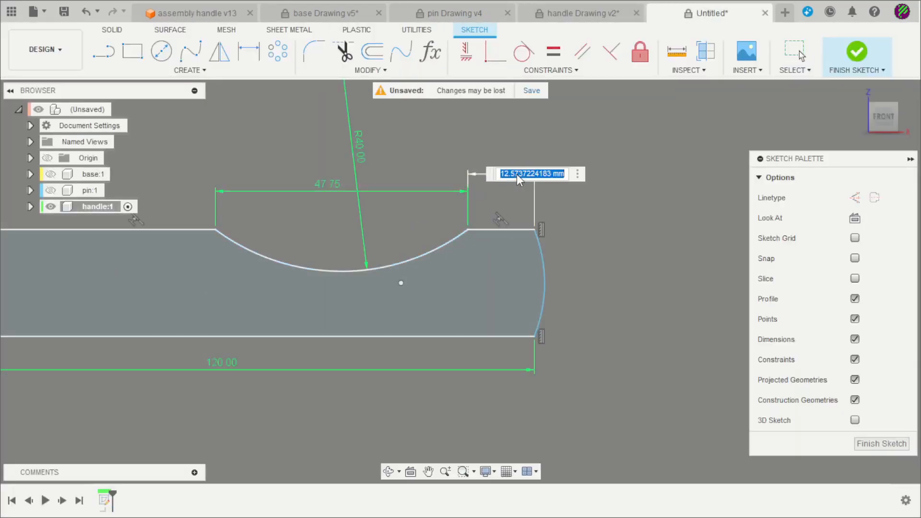
pyautogui.write('5')
pyautogui.press('Return')
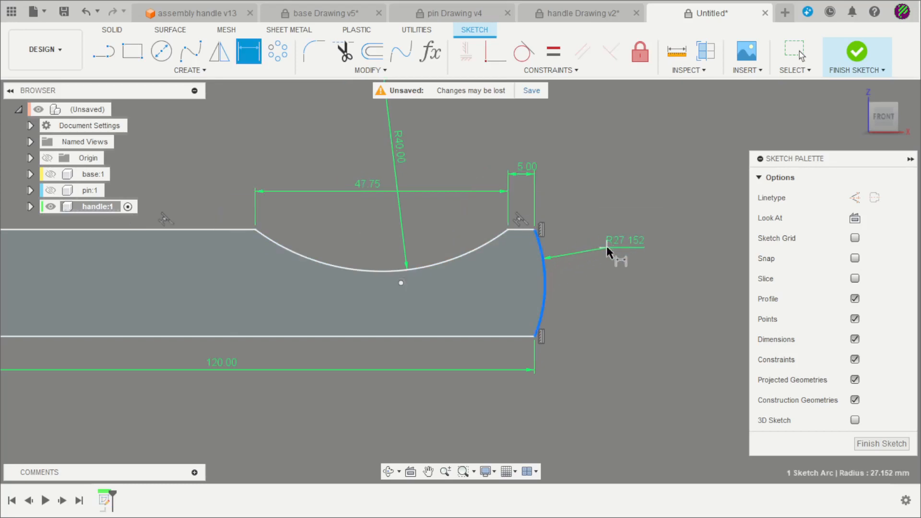
# Step: Set the radius of the handle's rounded end arc to 12 mm and finish the profile sketch
pyautogui.click(606, 247)
pyautogui.write('12')
pyautogui.press('Return')
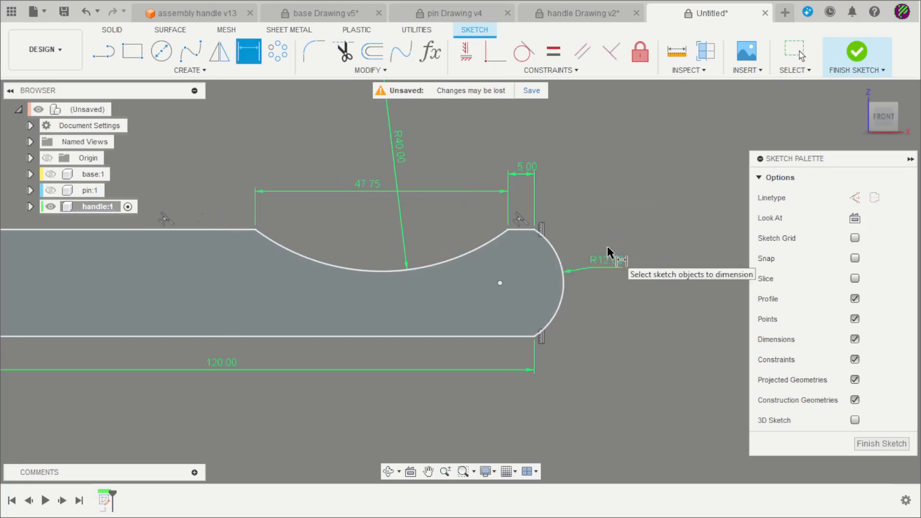
pyautogui.scroll(-5, 608, 251)
pyautogui.keyDown('shift'); pyautogui.moveTo(360, 189); pyautogui.dragTo(661, 168, button='middle'); pyautogui.keyUp('shift')
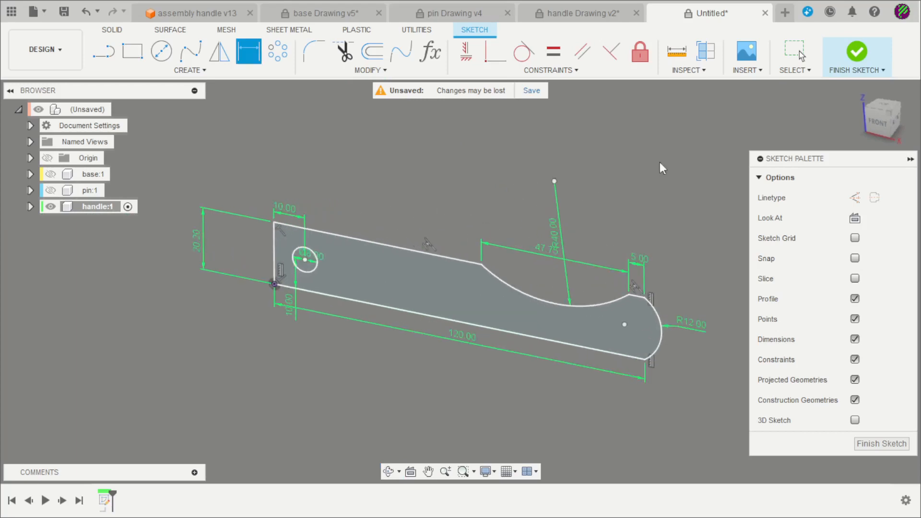
pyautogui.press('Escape')
pyautogui.click(854, 53)
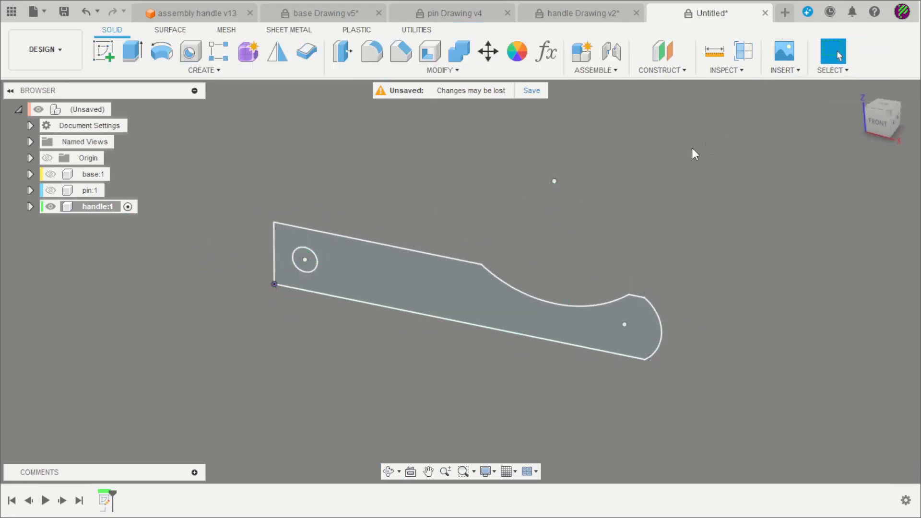
# Step: Check the handle's width in its drawing and extrude the profile symmetrically to a 30 mm whole length as a new body
pyautogui.click(571, 9)
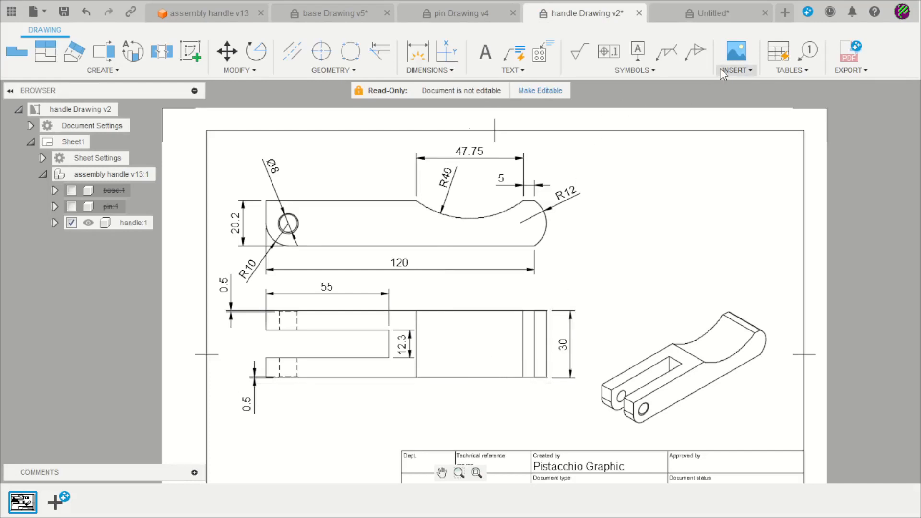
pyautogui.click(724, 16)
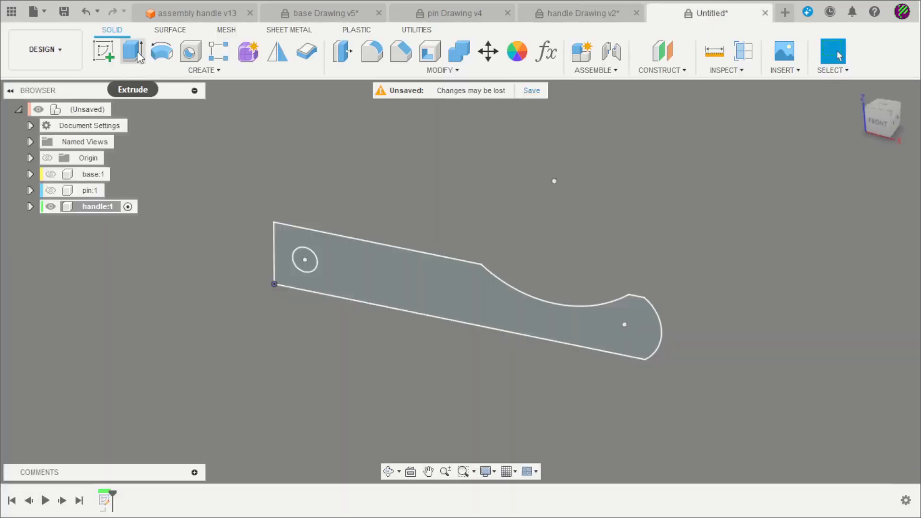
pyautogui.click(133, 52)
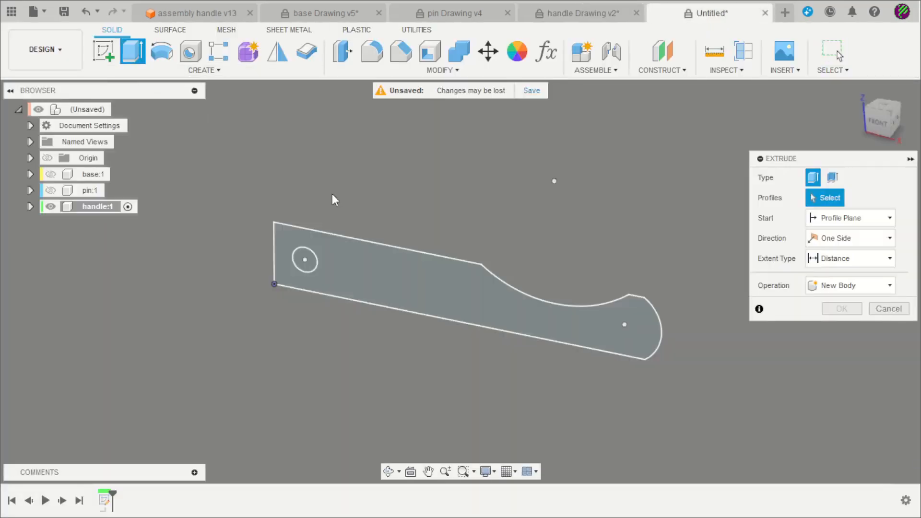
pyautogui.click(354, 263)
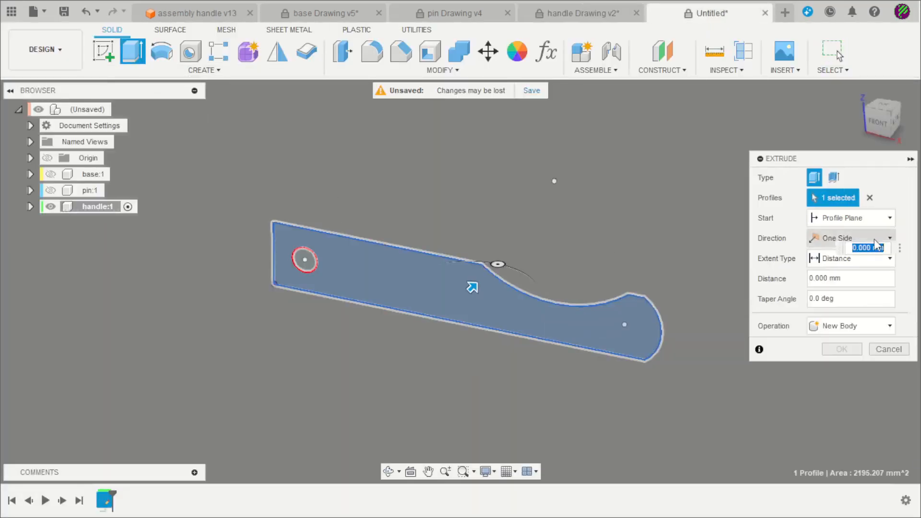
pyautogui.click(833, 240)
pyautogui.click(847, 279)
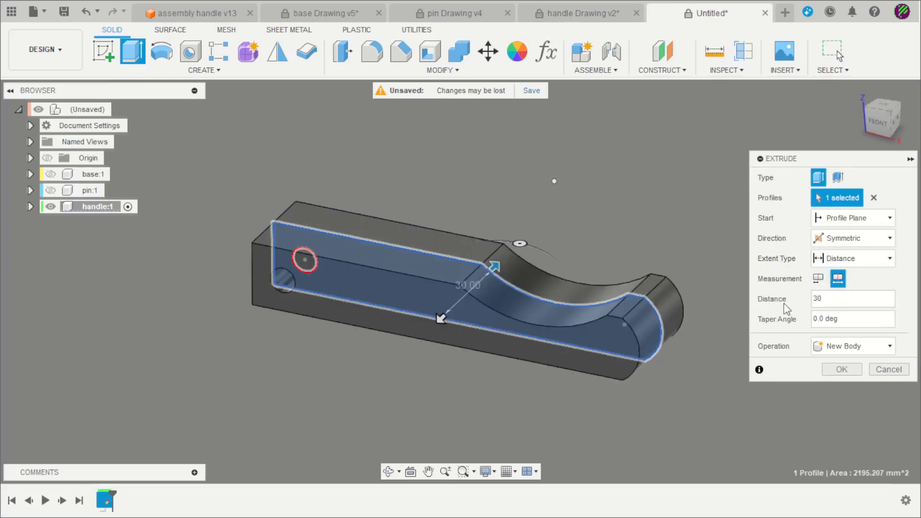
pyautogui.press('Return')
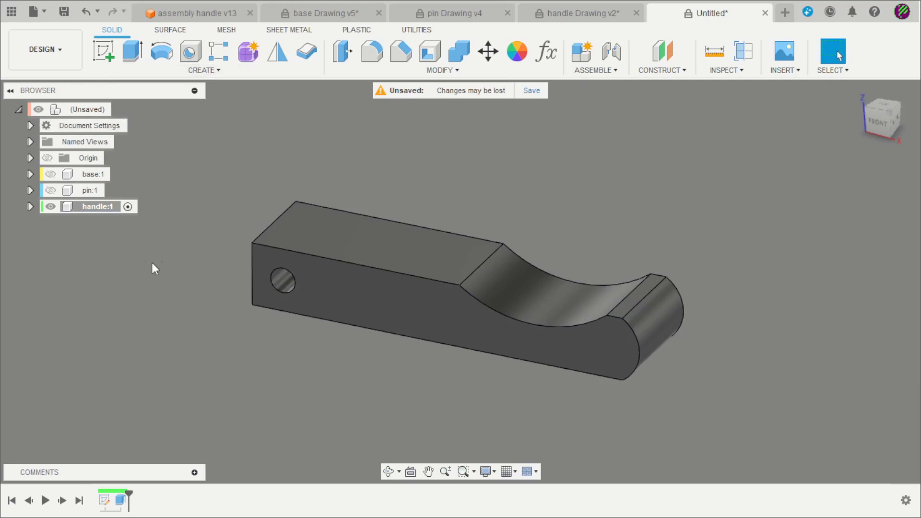
# Step: Fillet the bottom edge at the pin-hole end of the handle with a 10 mm radius
pyautogui.keyDown('shift'); pyautogui.moveTo(152, 267); pyautogui.dragTo(186, 270, button='middle'); pyautogui.keyUp('shift')
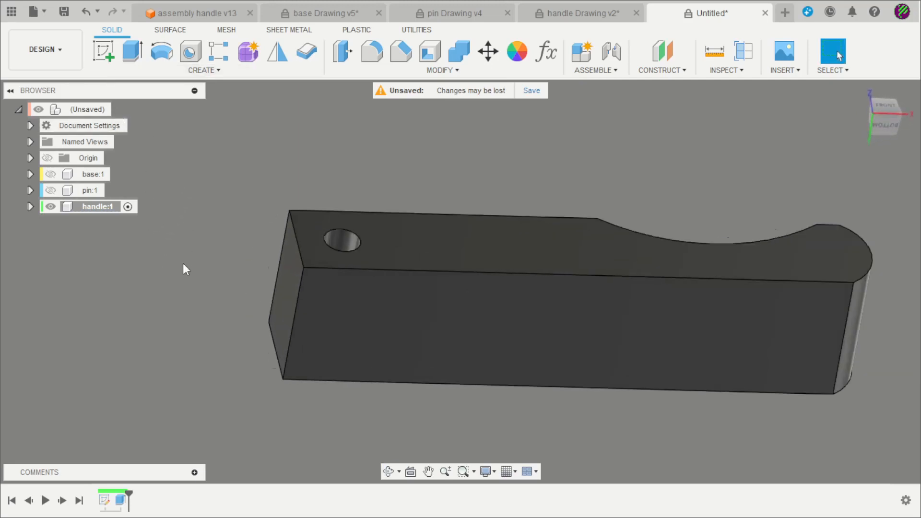
pyautogui.click(372, 52)
pyautogui.click(303, 288)
pyautogui.write('10')
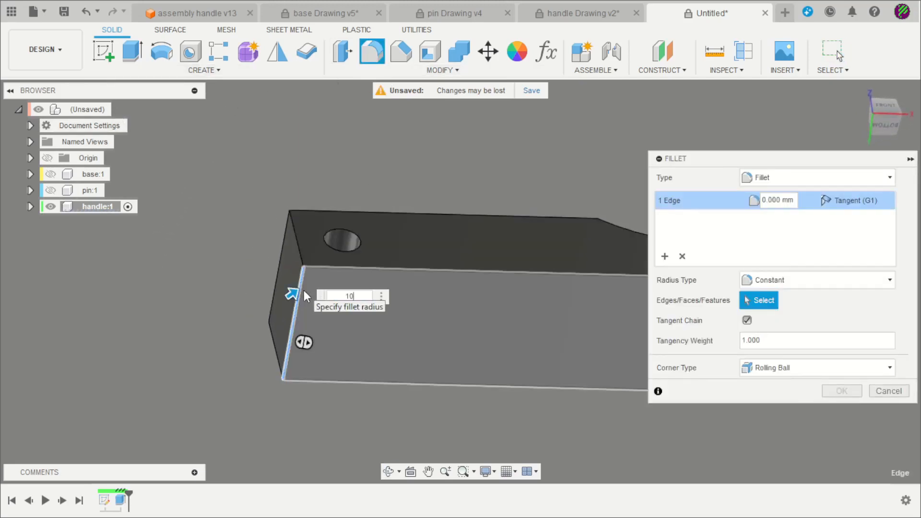
pyautogui.press('Return')
# Step: Start a sketch on the handle's flat upper face and draw a two-point rectangle for the slot inside it
pyautogui.moveTo(303, 290)
pyautogui.keyDown('shift'); pyautogui.mouseDown(button='middle')
pyautogui.moveTo(304, 171)
pyautogui.moveTo(287, 201)
pyautogui.mouseUp(button='middle'); pyautogui.keyUp('shift')
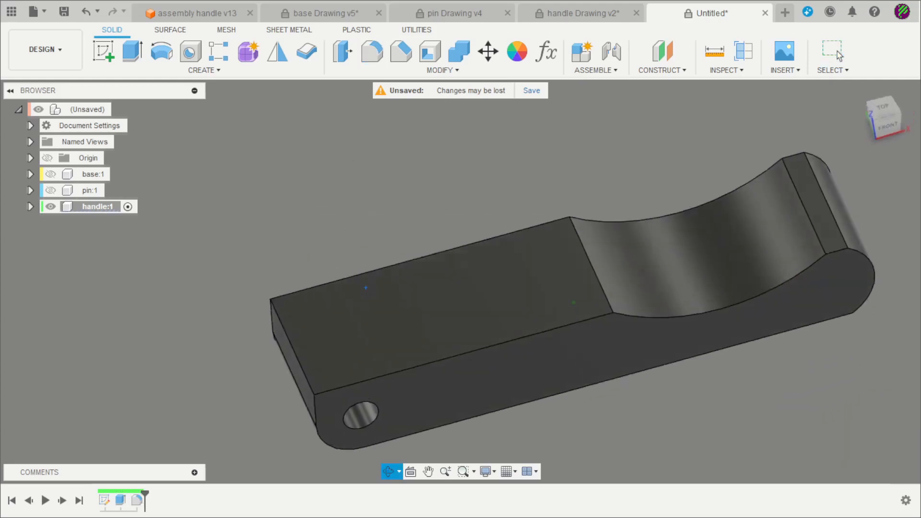
pyautogui.click(107, 54)
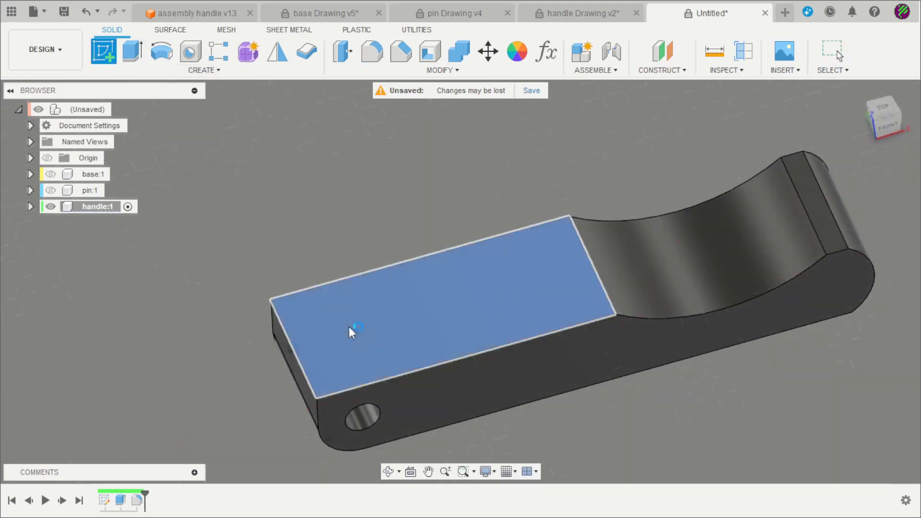
pyautogui.click(349, 327)
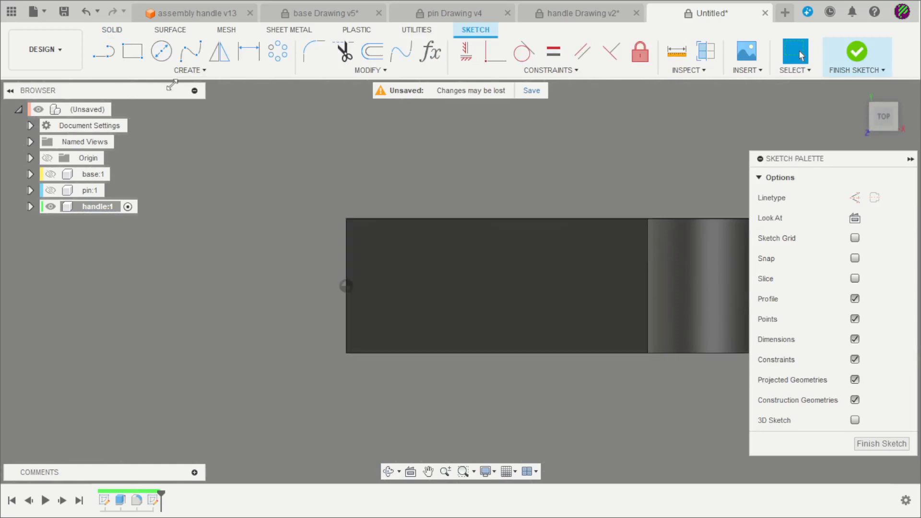
pyautogui.click(138, 55)
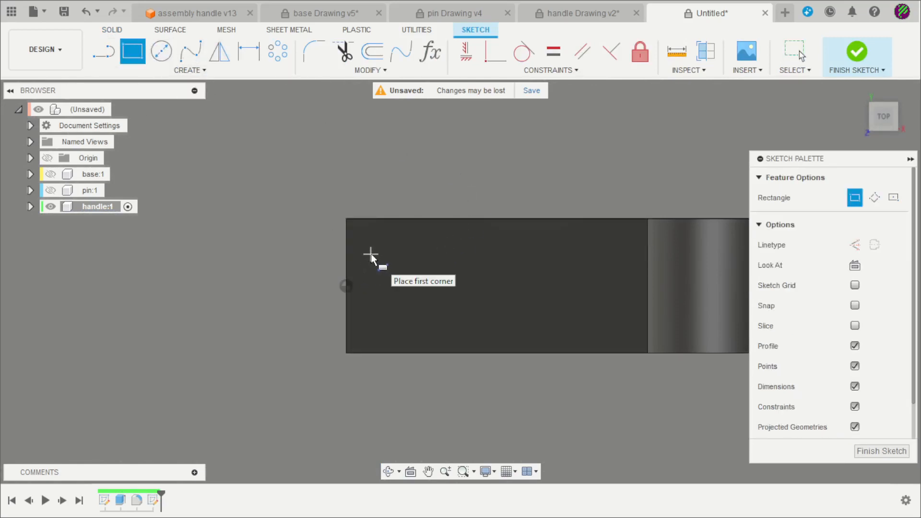
pyautogui.click(371, 254)
pyautogui.click(565, 308)
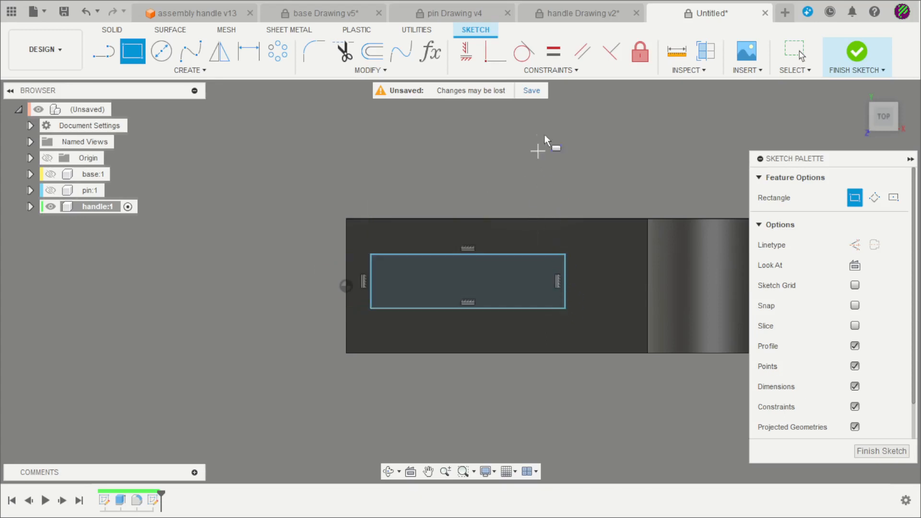
pyautogui.press('Escape')
# Step: Constrain the midpoint of the slot rectangle's short side nearest the pin-hole end to the sketch origin
pyautogui.scroll(3, 513, 189)
pyautogui.click(555, 71)
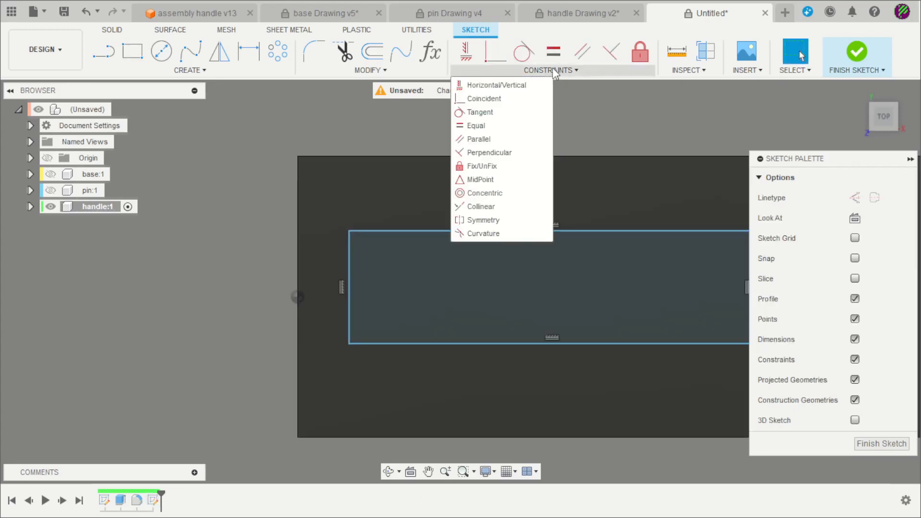
pyautogui.click(492, 179)
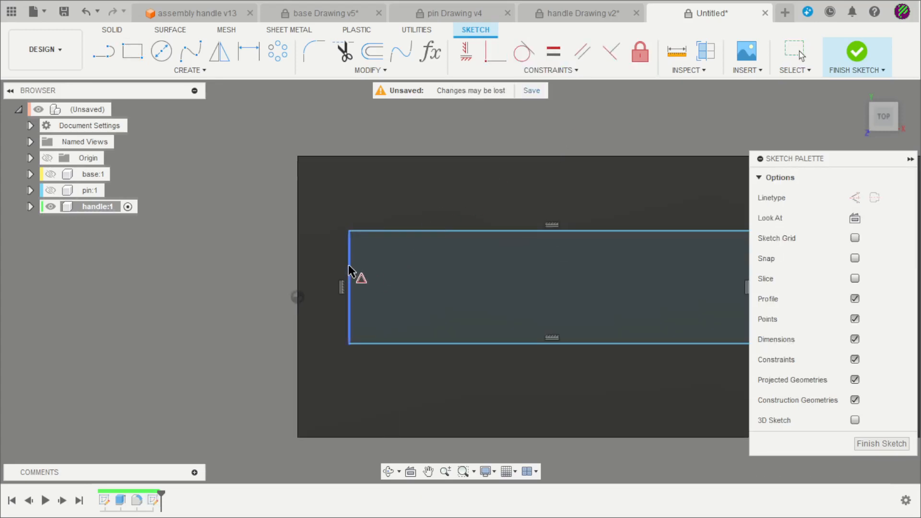
pyautogui.click(350, 272)
pyautogui.click(300, 292)
pyautogui.scroll(-3, 304, 326)
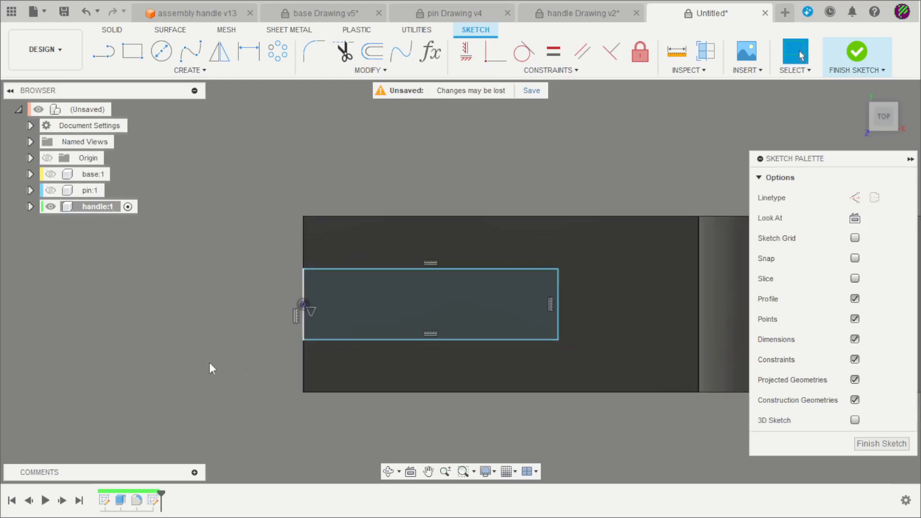
# Step: Dimension the slot rectangle's long side to 55 mm
pyautogui.press('d')
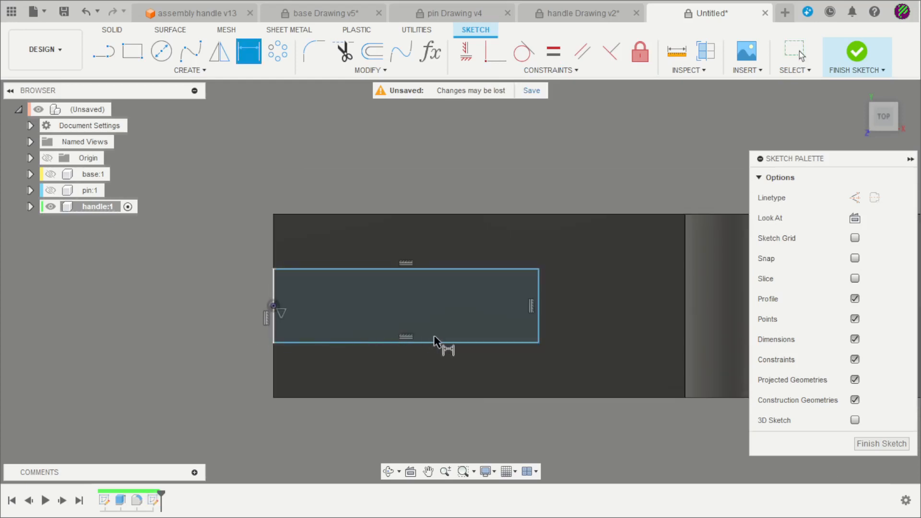
pyautogui.click(436, 341)
pyautogui.click(404, 421)
pyautogui.write('5')
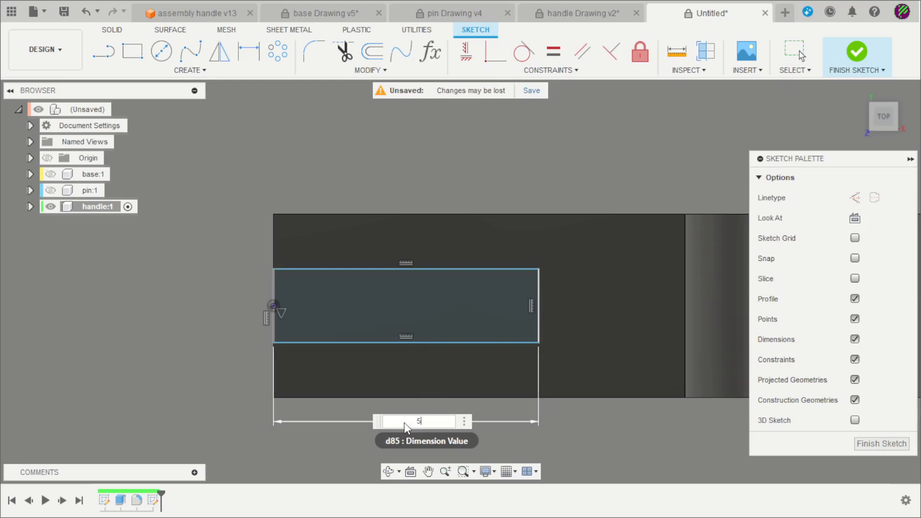
pyautogui.write('5')
pyautogui.press('Return')
pyautogui.scroll(-2, 398, 384)
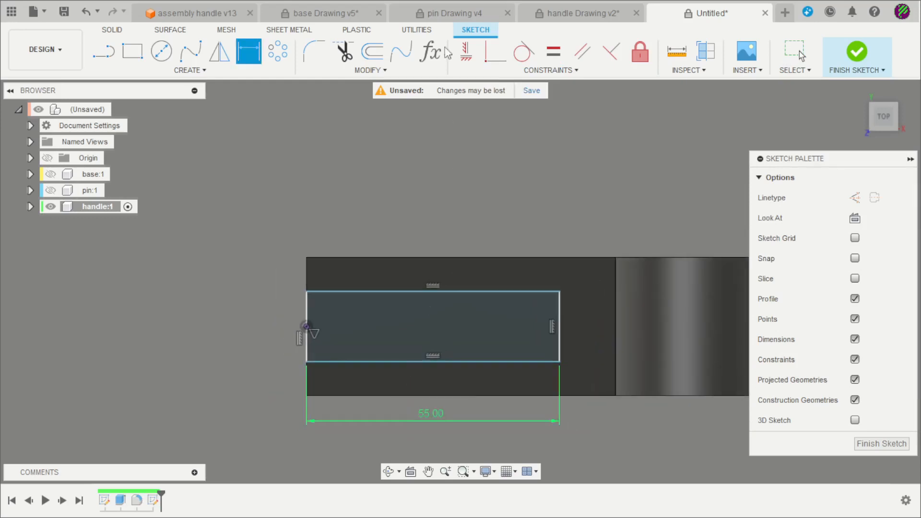
# Step: Check the slot width in the handle drawing, dimension the rectangle's short side to 12.3 mm and finish the sketch
pyautogui.click(578, 13)
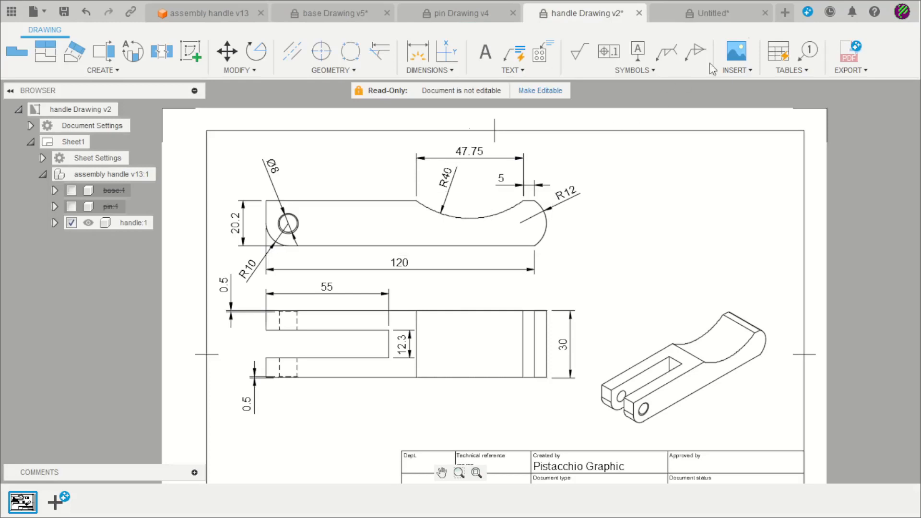
pyautogui.click(735, 9)
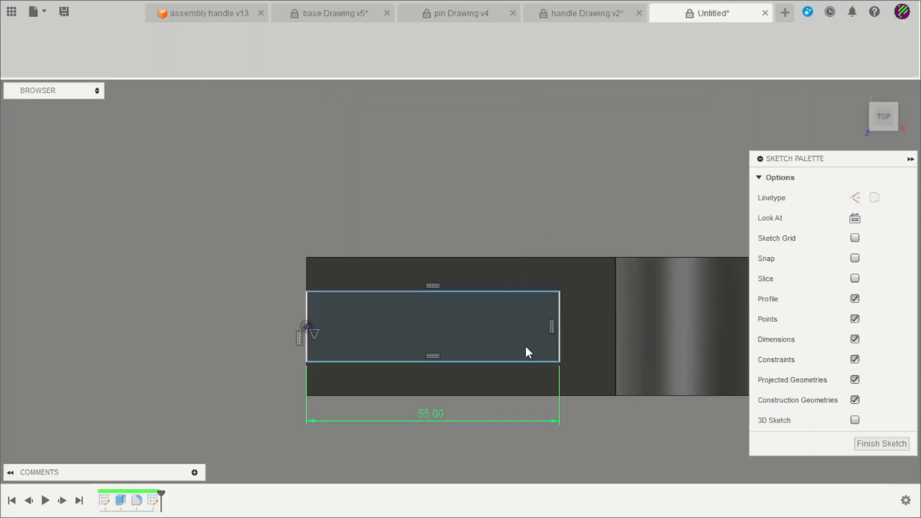
pyautogui.scroll(2, 561, 365)
pyautogui.click(555, 358)
pyautogui.click(589, 338)
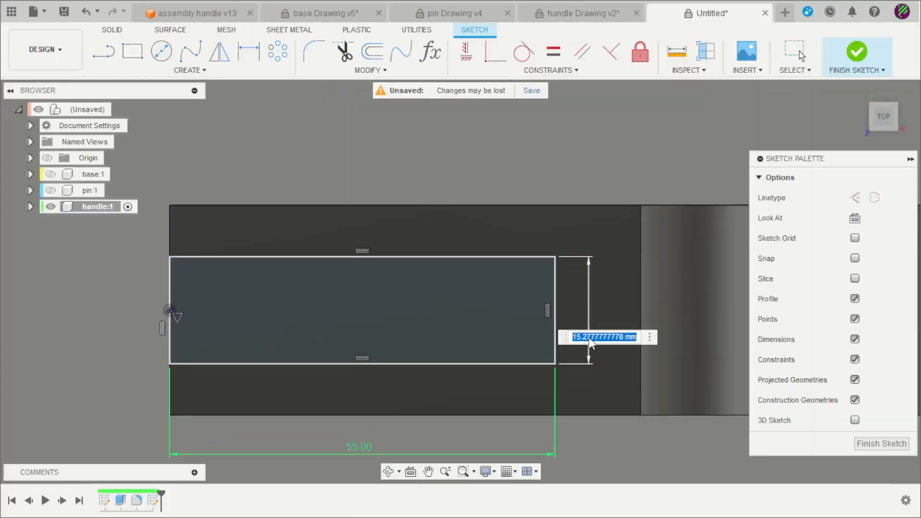
pyautogui.write('12.30')
pyautogui.press('Return')
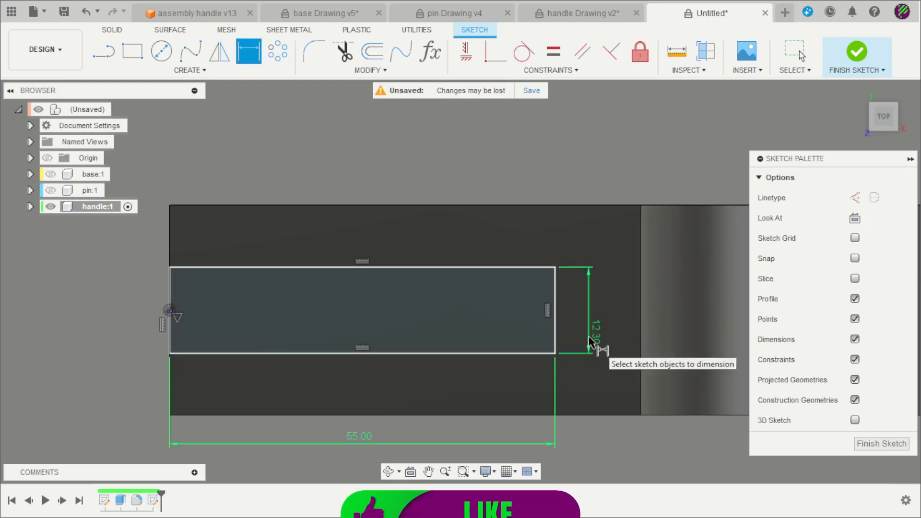
pyautogui.scroll(-4, 596, 339)
pyautogui.click(853, 56)
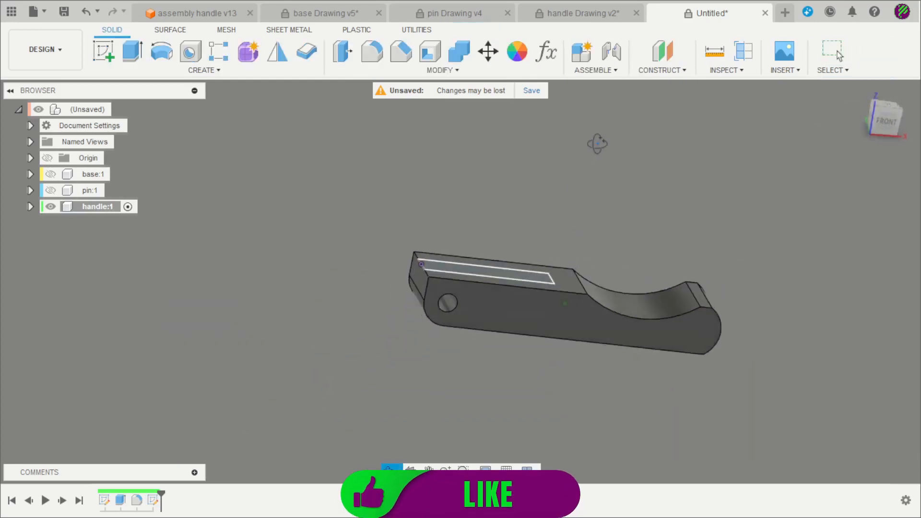
# Step: Extrude the slot rectangle about 37 mm down through the handle as a cut
pyautogui.press('e')
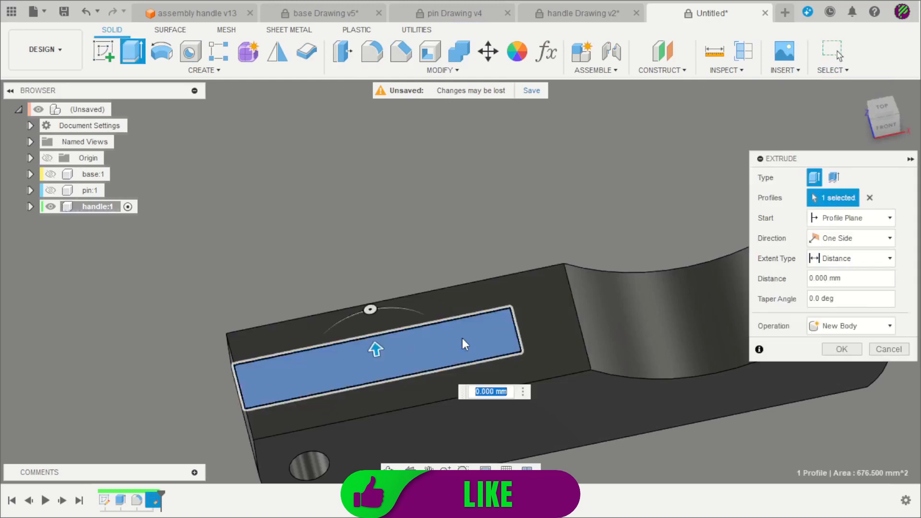
pyautogui.moveTo(374, 351); pyautogui.dragTo(397, 475)
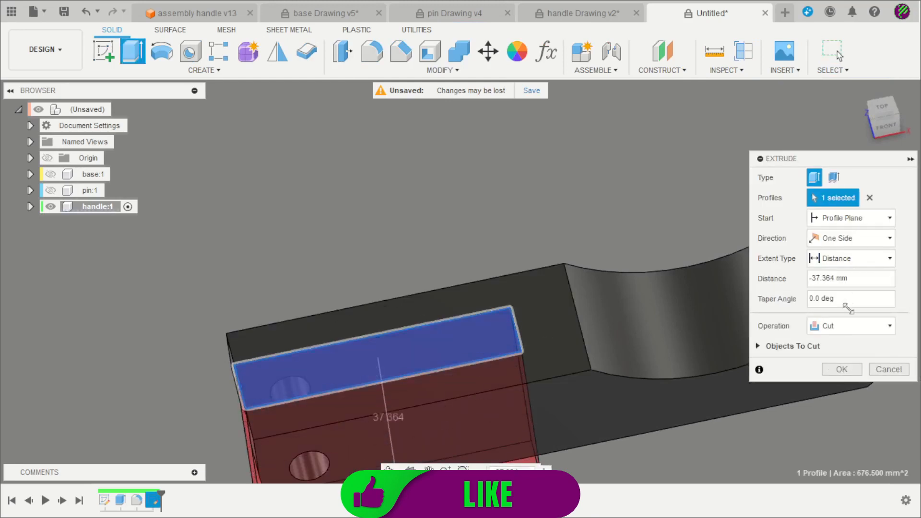